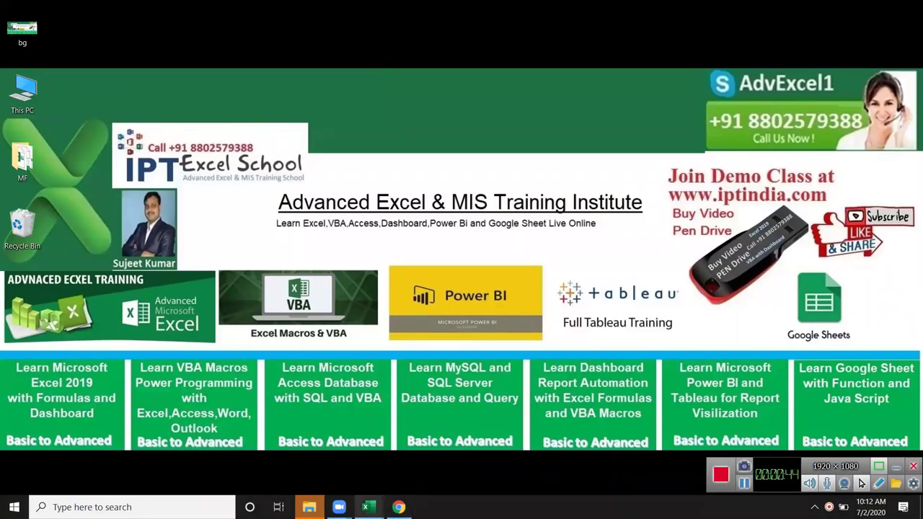
# Step: Close the Book2 workbook without saving its changes
pyautogui.click(366, 506)
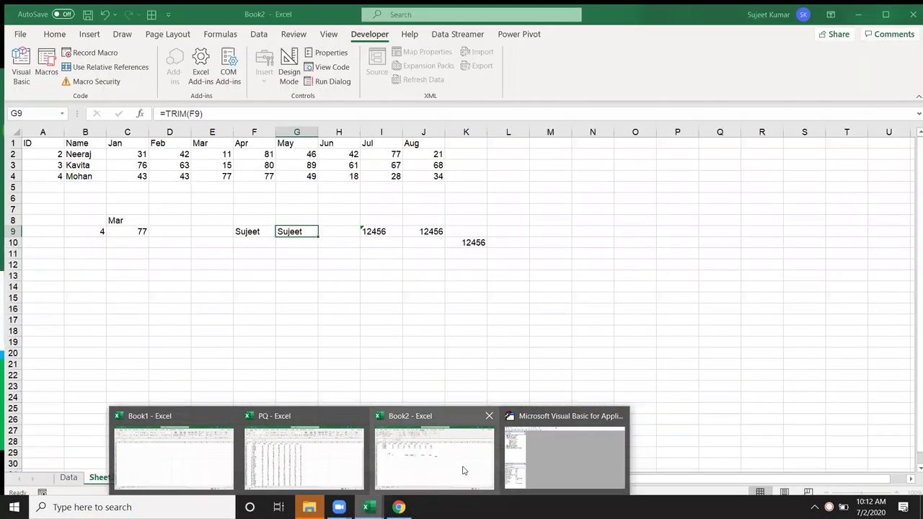
pyautogui.click(464, 471)
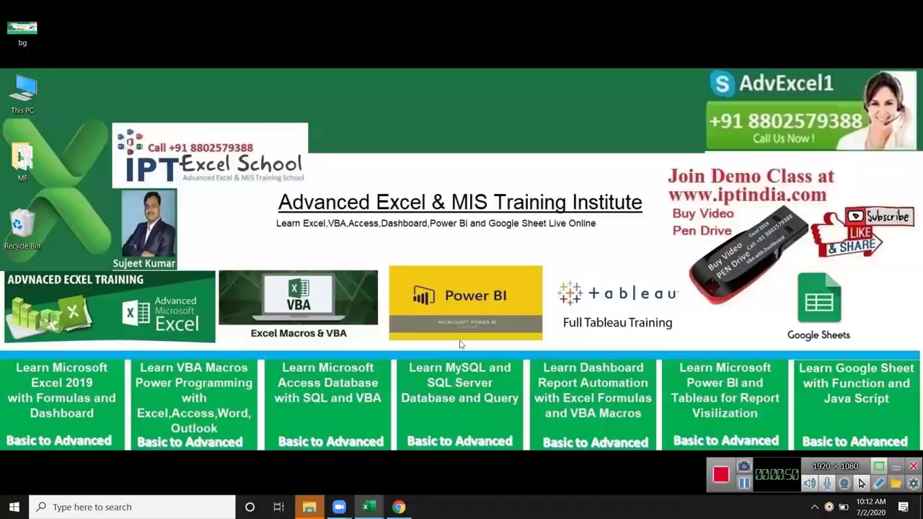
pyautogui.click(380, 330)
pyautogui.click(909, 9)
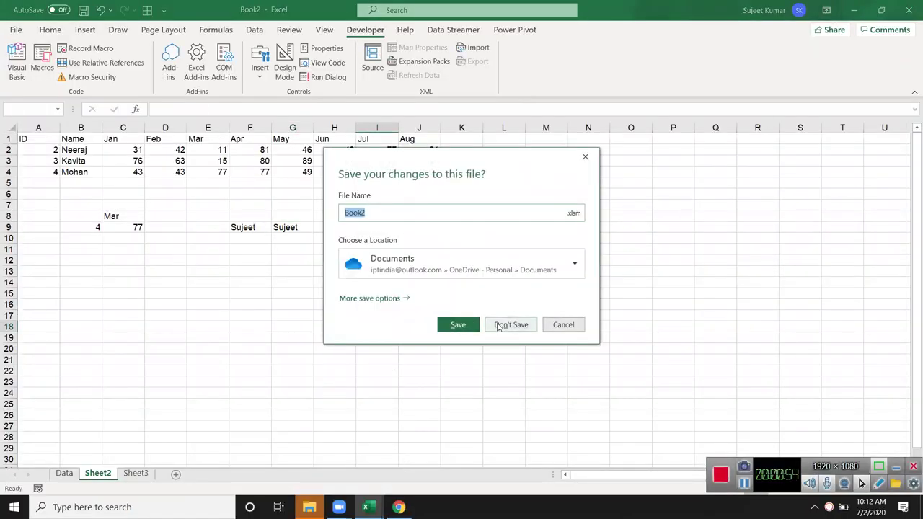
pyautogui.click(496, 324)
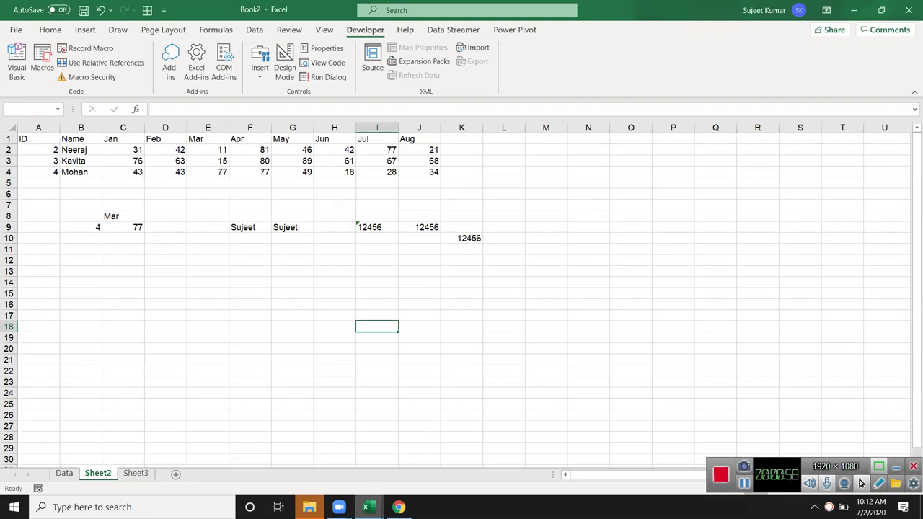
# Step: Close the PQ workbook and its PQ.xlsm VBA editor window
pyautogui.moveTo(365, 506)
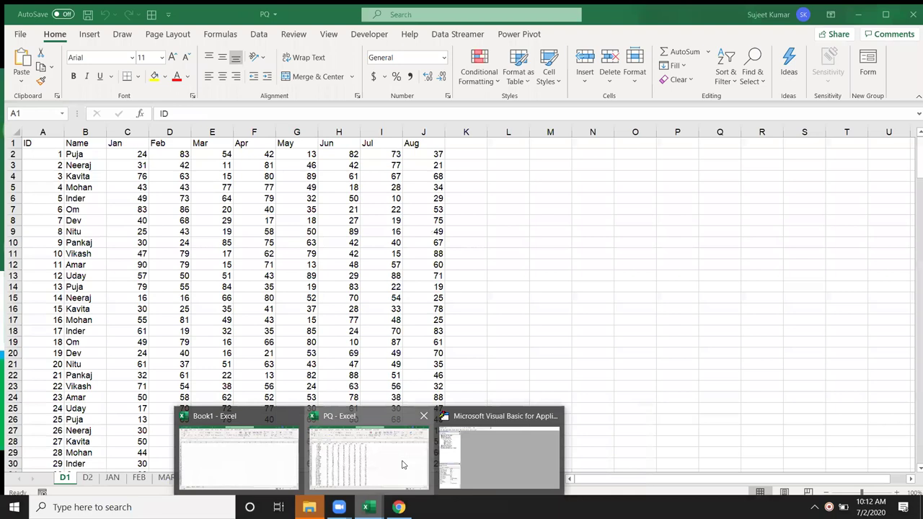
pyautogui.click(403, 464)
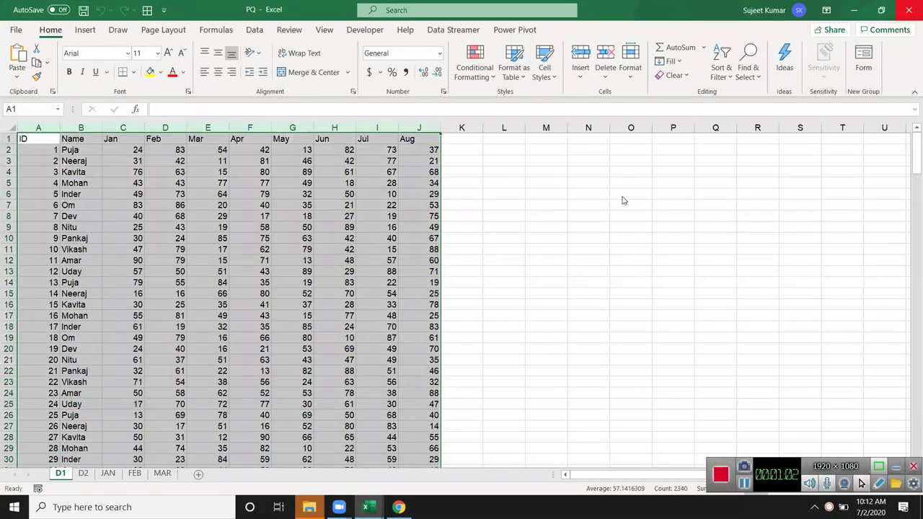
pyautogui.hotkey('alt', 'F4')
pyautogui.moveTo(366, 507)
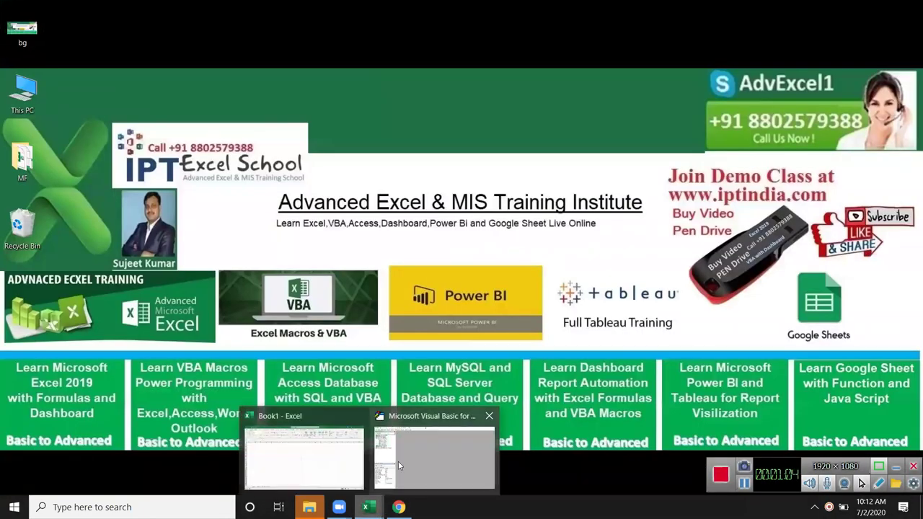
pyautogui.click(399, 466)
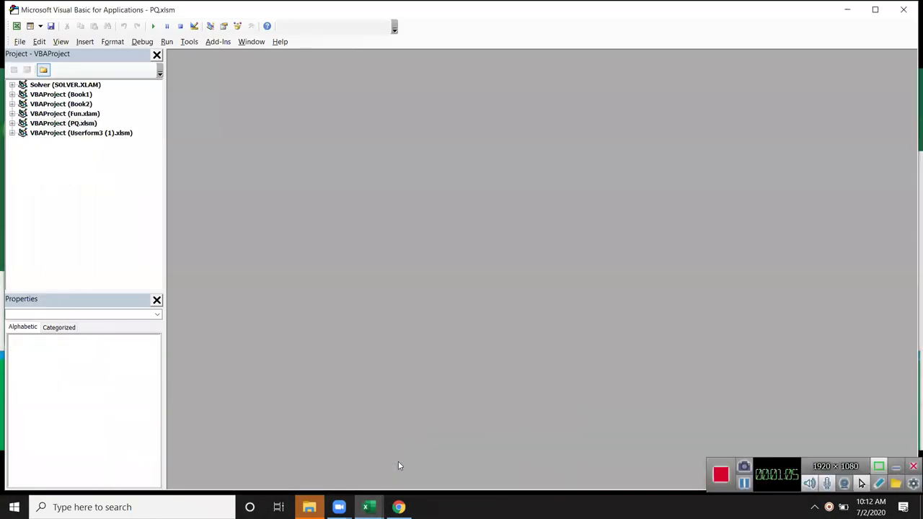
pyautogui.click(905, 10)
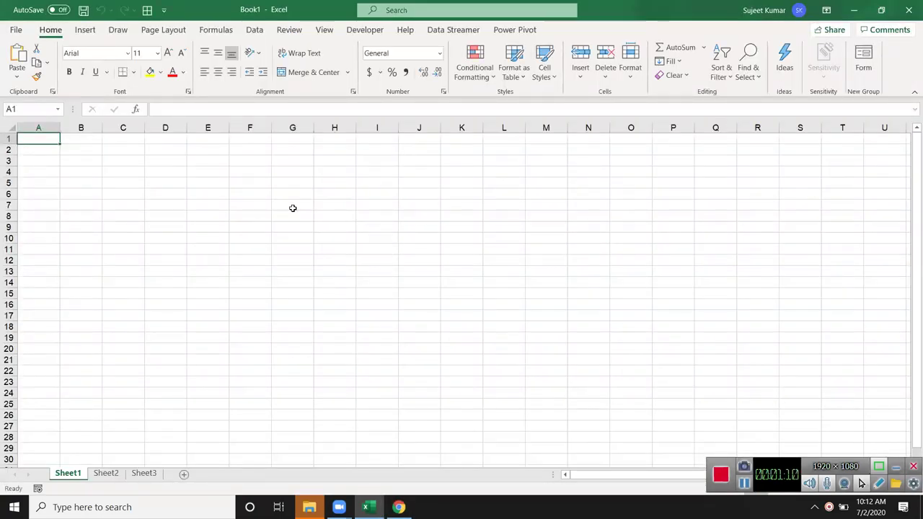
# Step: Rename Sheet1 to Data
pyautogui.click(107, 253)
pyautogui.click(106, 474)
pyautogui.click(74, 477)
pyautogui.doubleClick(75, 474)
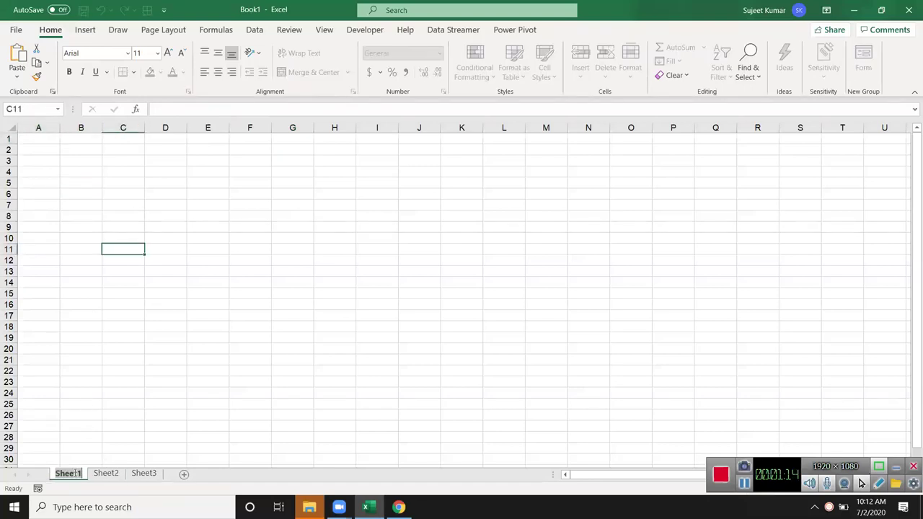
pyautogui.write('Data')
pyautogui.moveTo(57, 150); pyautogui.dragTo(49, 141)
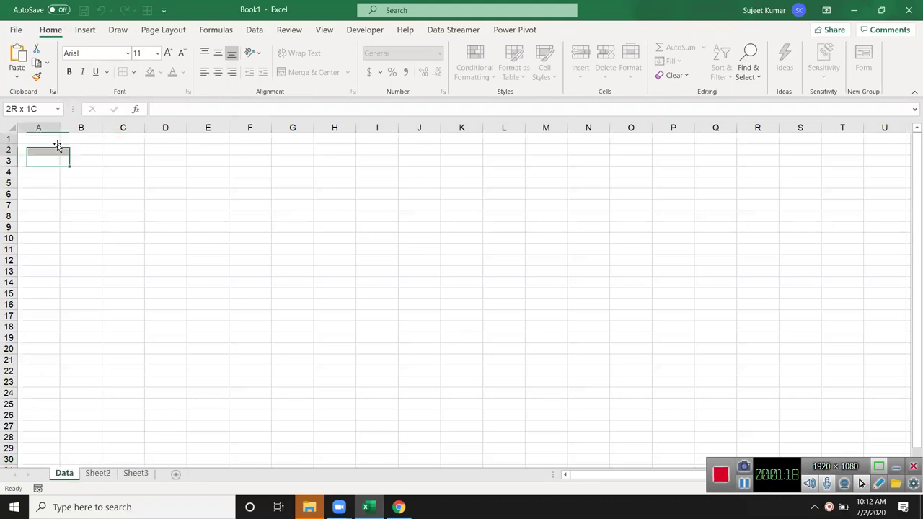
# Step: Enter the headers ID, Date and Time in A1:C1
pyautogui.write('ID')
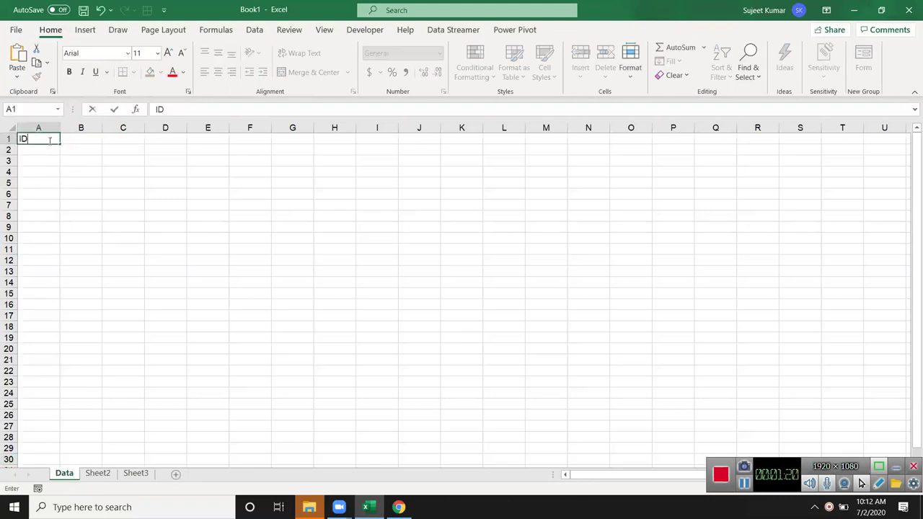
pyautogui.press('Tab')
pyautogui.write('DAter')
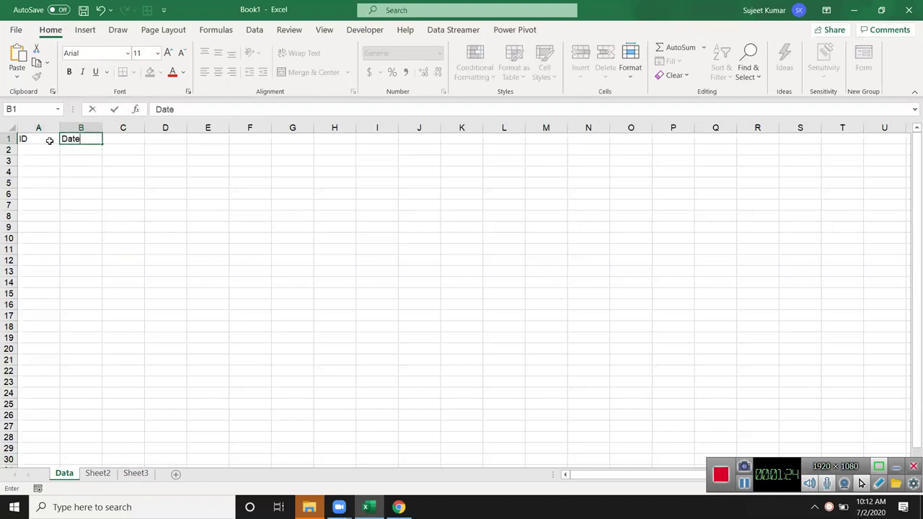
pyautogui.press('Tab')
pyautogui.write('Time')
pyautogui.hotkey('ctrl', 'Return')
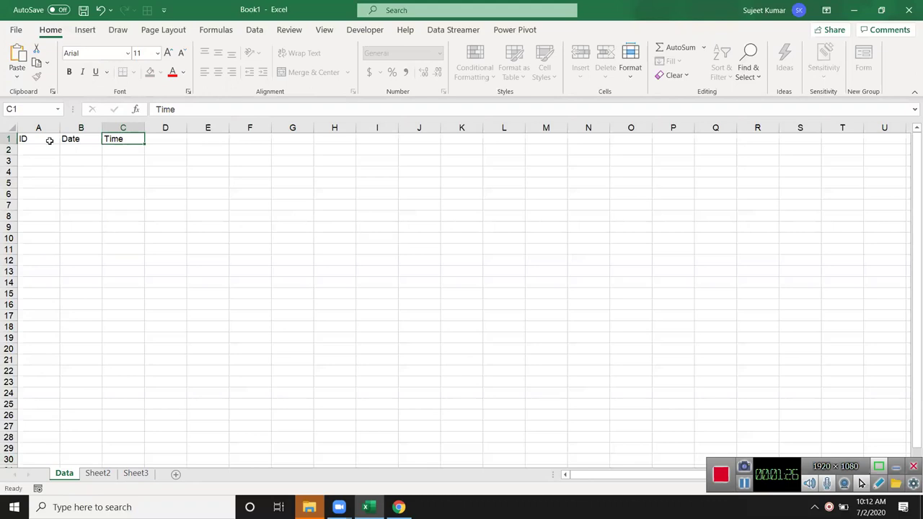
pyautogui.press('Tab')
# Step: Enter the headers Name, City, Area and Amt in D1:G1
pyautogui.write('Name')
pyautogui.press('Tab')
pyautogui.write('Ci')
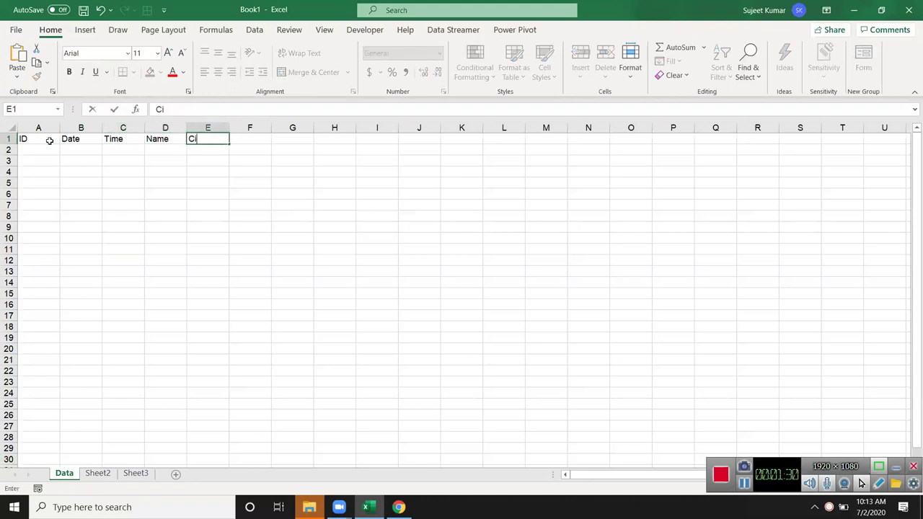
pyautogui.press('Tab')
pyautogui.write('A')
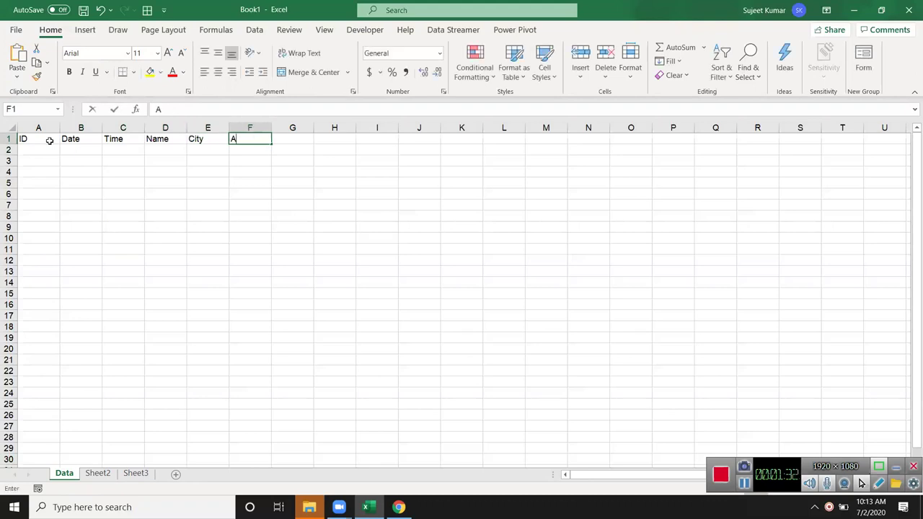
pyautogui.write('rea')
pyautogui.press('Tab')
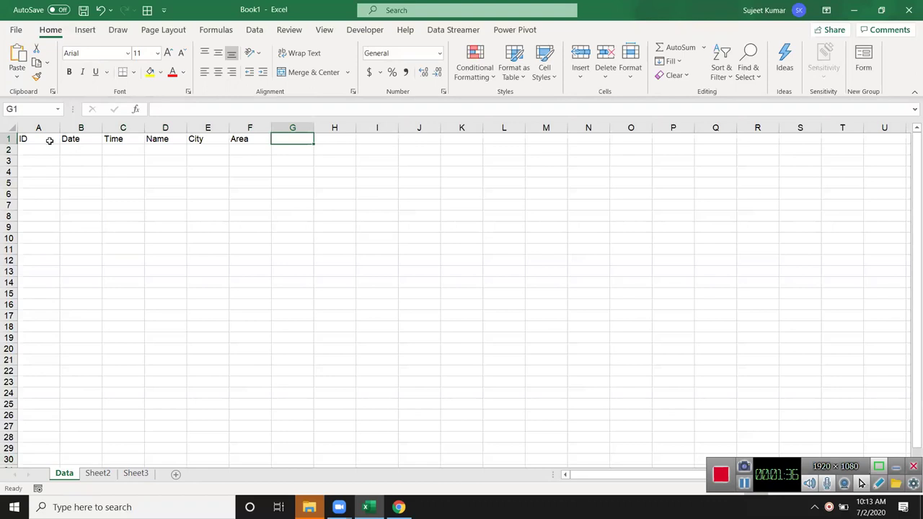
pyautogui.write('Amt')
pyautogui.press('Tab')
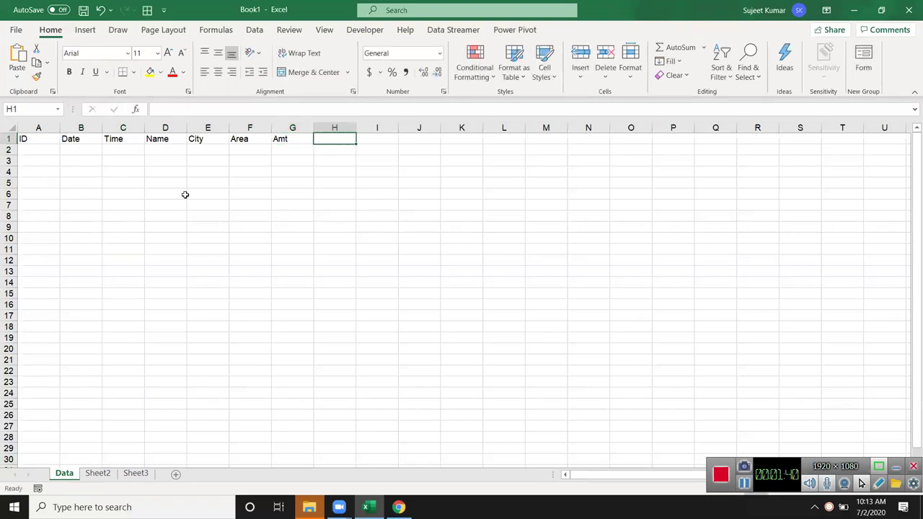
pyautogui.click(296, 143)
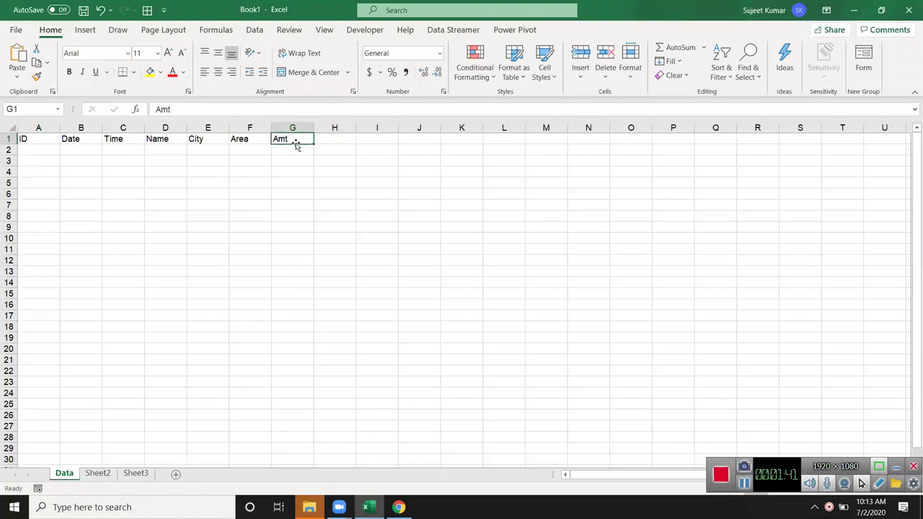
# Step: Open the VBA editor for Book1 and insert a new UserForm
pyautogui.click(364, 30)
pyautogui.click(17, 72)
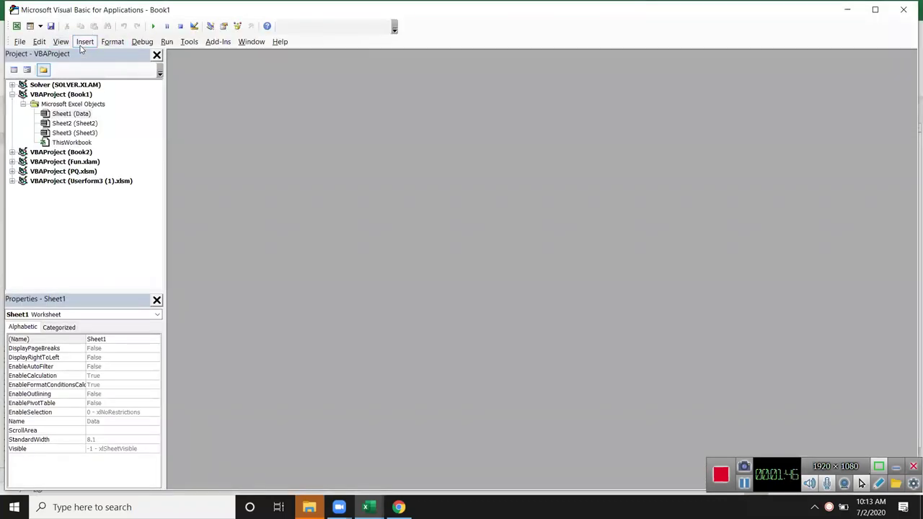
pyautogui.click(80, 44)
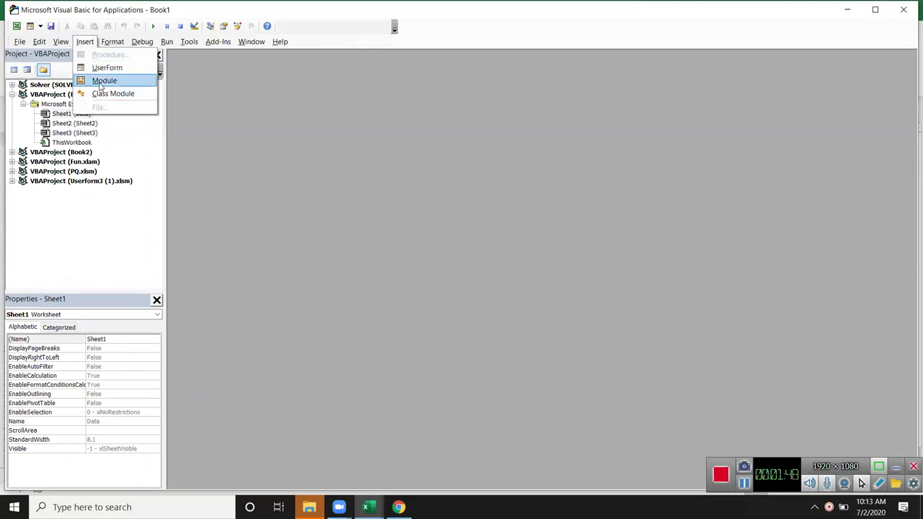
pyautogui.click(105, 67)
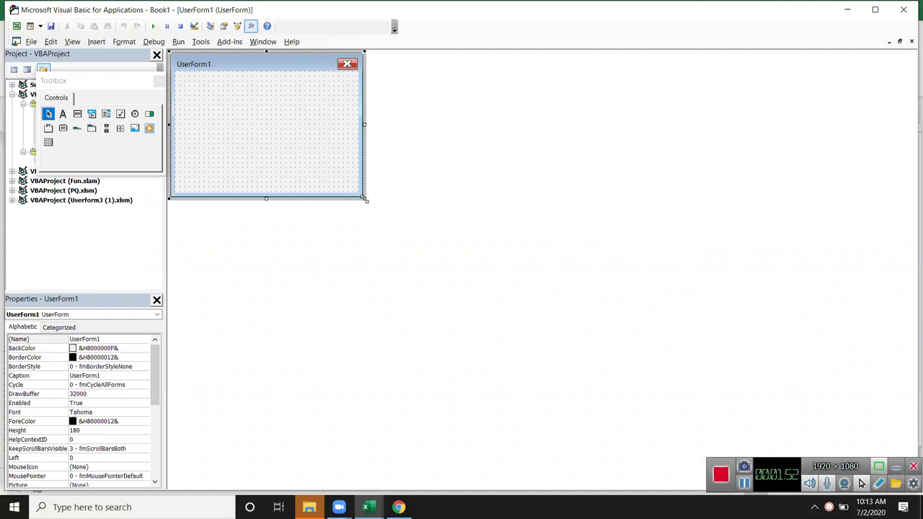
# Step: Enlarge UserForm1 to a height of 306.6
pyautogui.moveTo(365, 199); pyautogui.dragTo(513, 296)
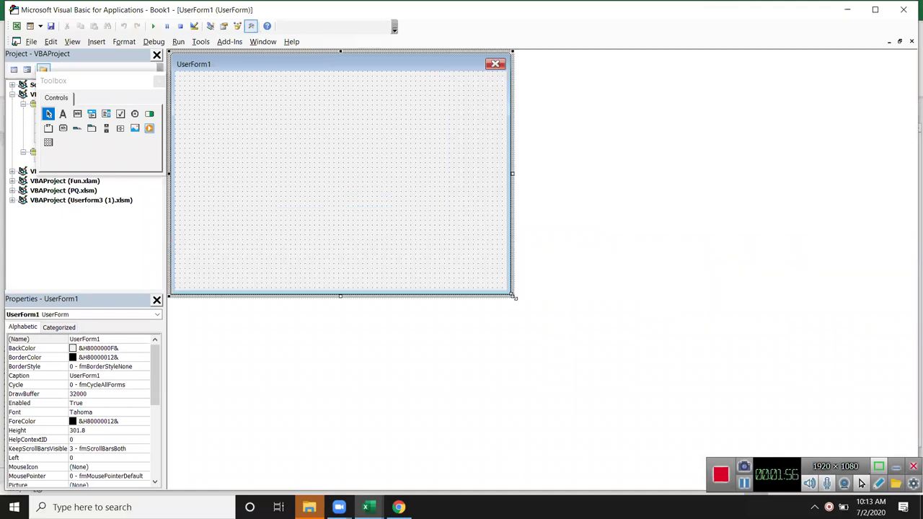
pyautogui.moveTo(513, 295); pyautogui.dragTo(516, 300)
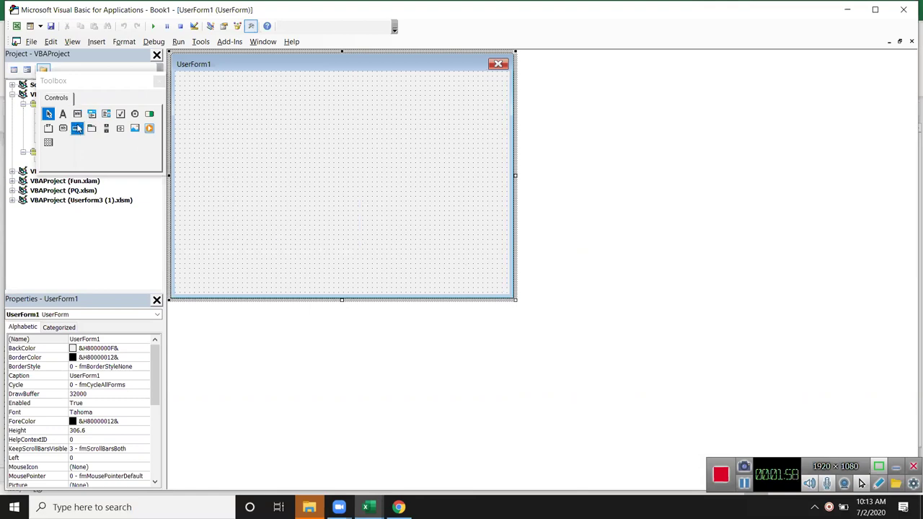
pyautogui.hotkey('alt', 'F11')
pyautogui.click(36, 143)
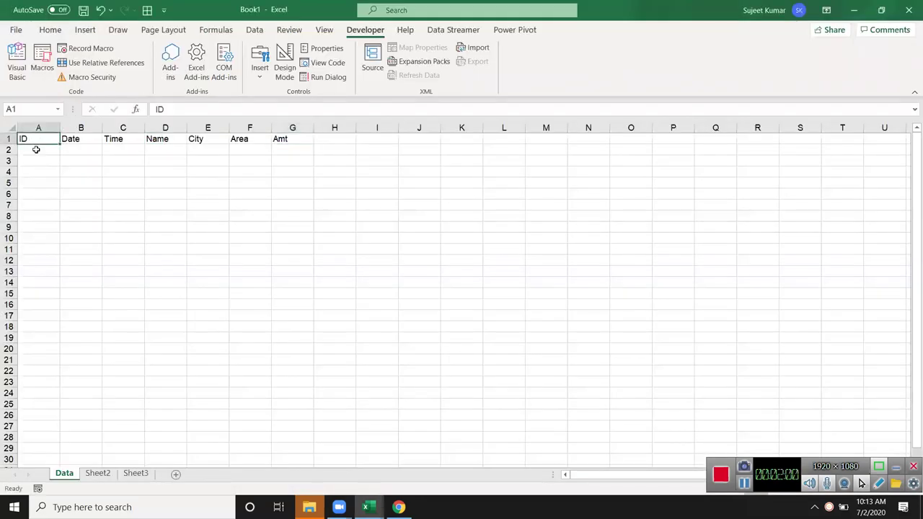
pyautogui.hotkey('alt', 'F11')
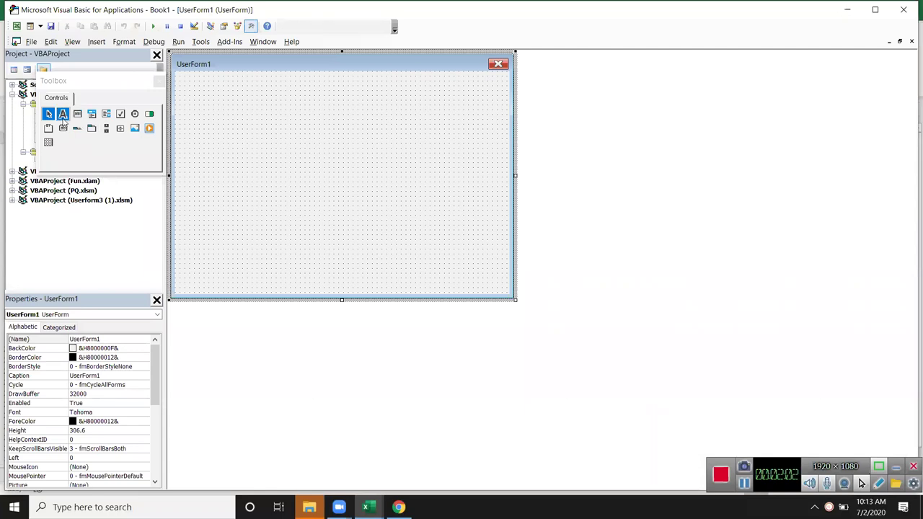
# Step: Add a label captioned ID with a text box beside it at the form's top left
pyautogui.click(63, 115)
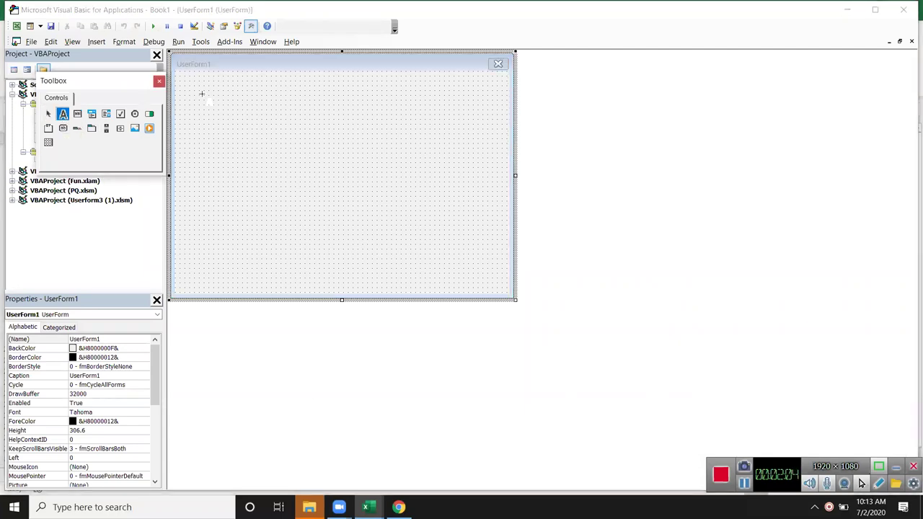
pyautogui.moveTo(186, 80); pyautogui.dragTo(235, 101)
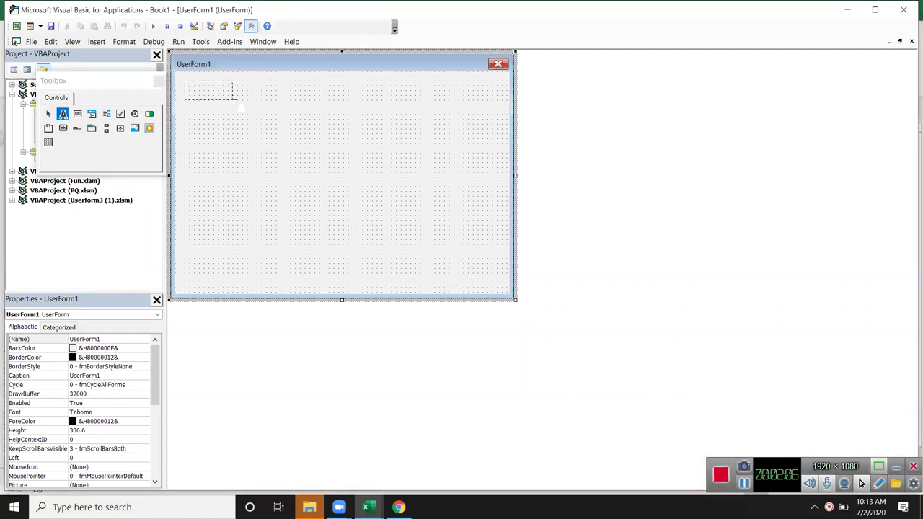
pyautogui.click(213, 97)
pyautogui.press('BackSpace')
pyautogui.press('BackSpace')
pyautogui.press('BackSpace')
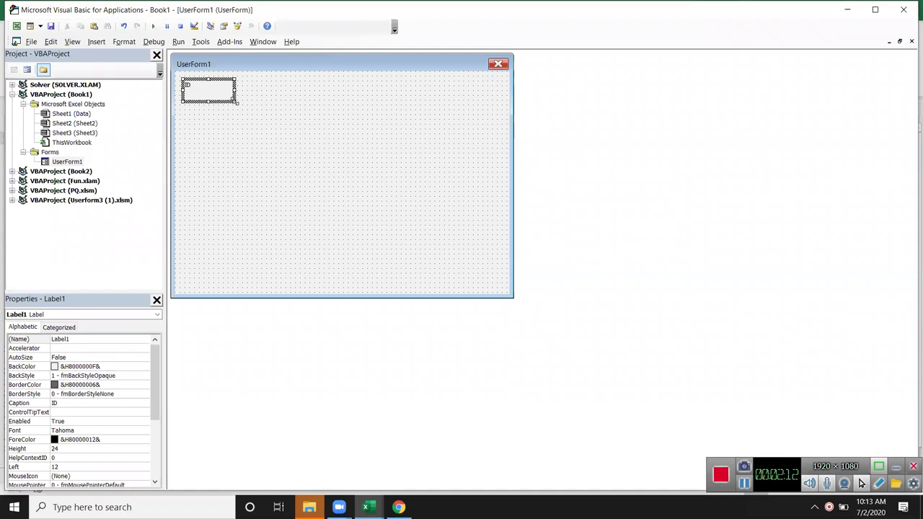
pyautogui.click(226, 120)
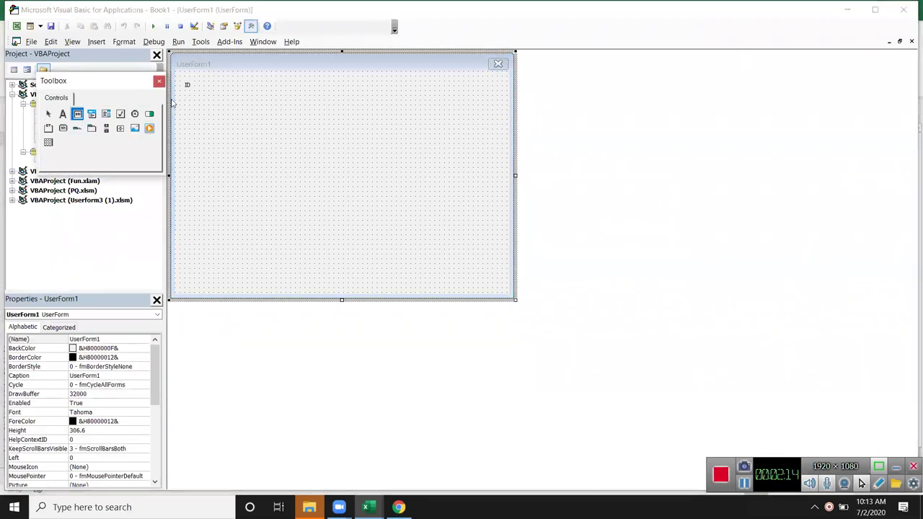
pyautogui.moveTo(200, 80); pyautogui.dragTo(242, 96)
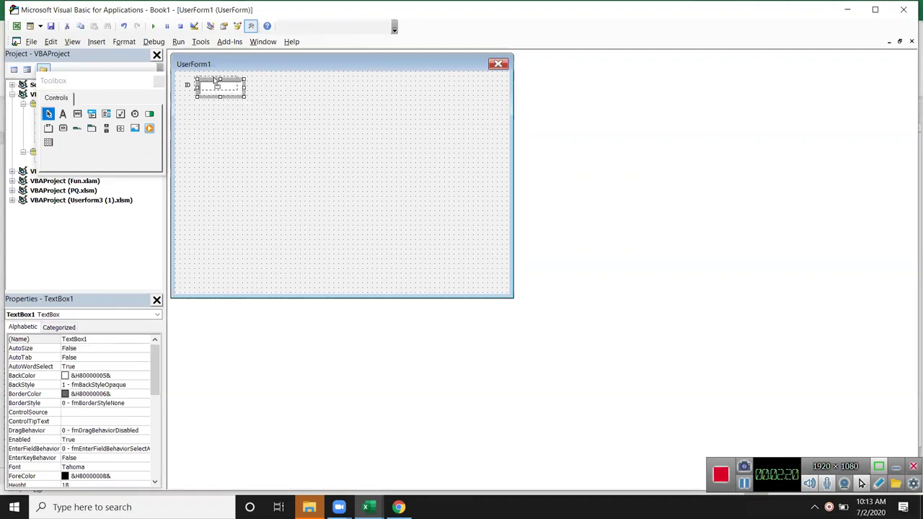
pyautogui.click(233, 120)
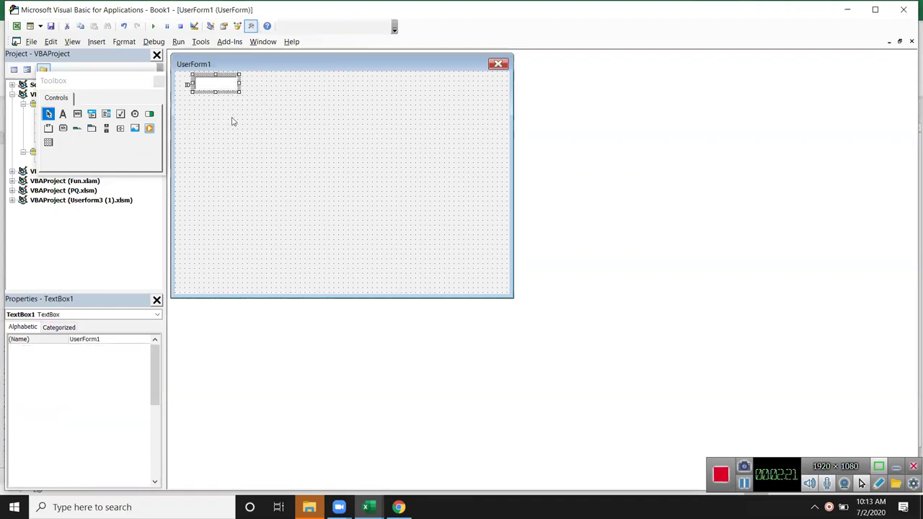
# Step: Draw two more text boxes along the top right of the form
pyautogui.click(80, 115)
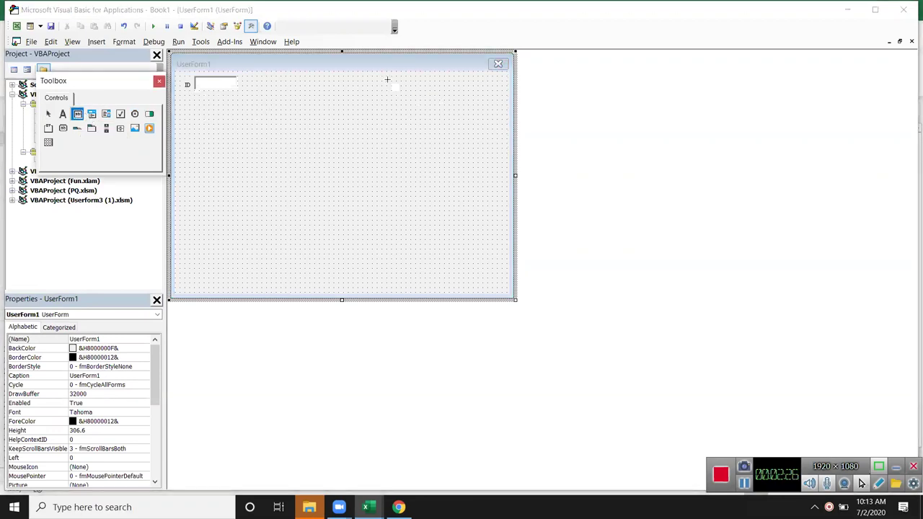
pyautogui.moveTo(401, 82)
pyautogui.mouseDown()
pyautogui.moveTo(439, 103)
pyautogui.moveTo(454, 99)
pyautogui.moveTo(425, 105)
pyautogui.mouseUp()
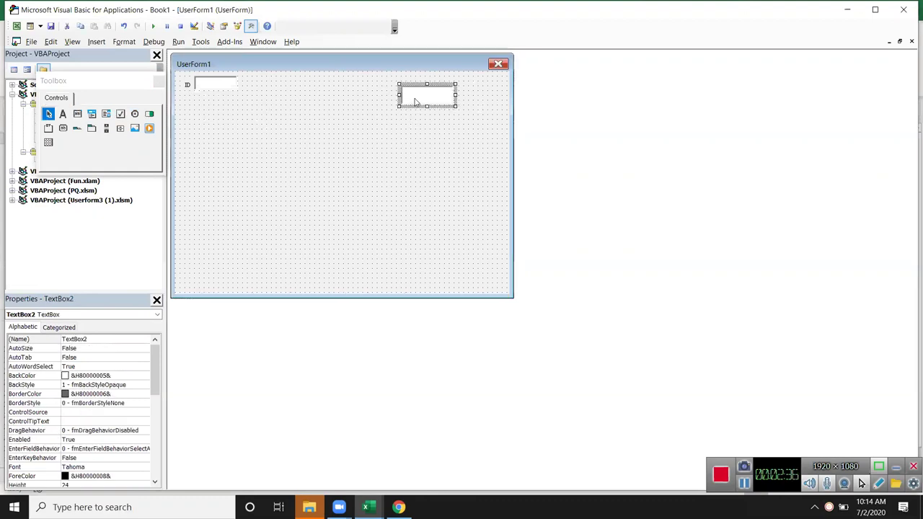
pyautogui.moveTo(407, 101); pyautogui.dragTo(400, 91)
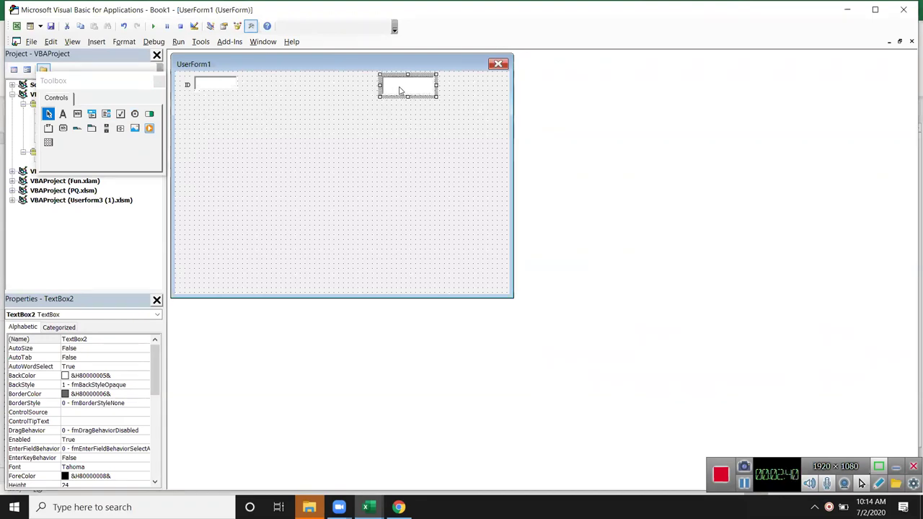
pyautogui.click(77, 113)
pyautogui.moveTo(453, 76); pyautogui.dragTo(498, 96)
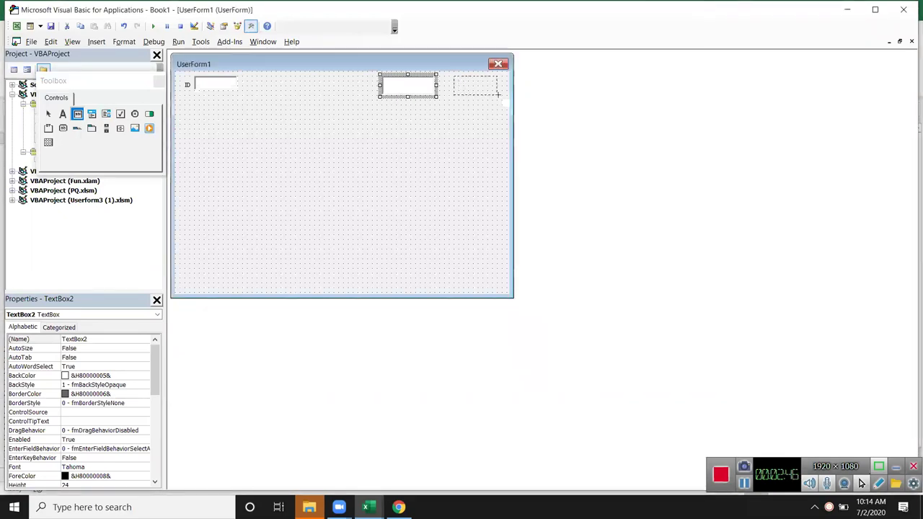
pyautogui.click(455, 118)
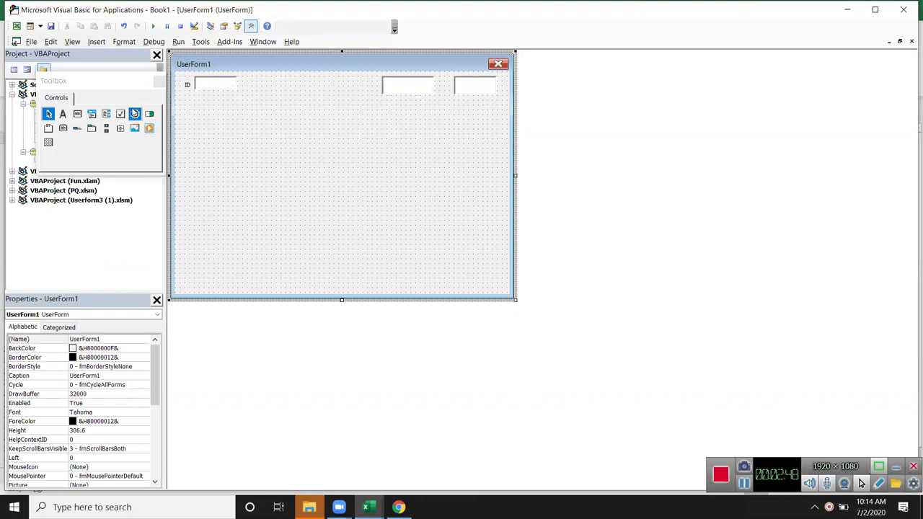
# Step: Add a Date label under the middle top text box
pyautogui.click(62, 114)
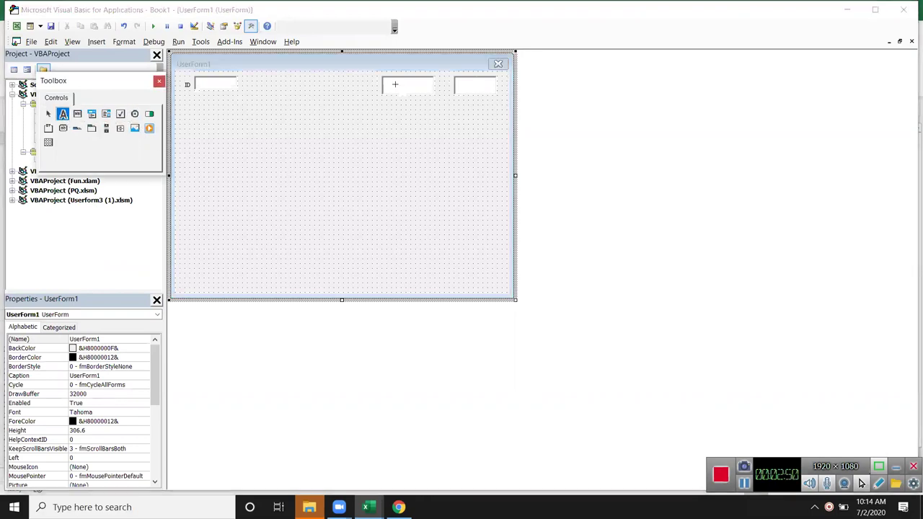
pyautogui.moveTo(382, 100); pyautogui.dragTo(432, 112)
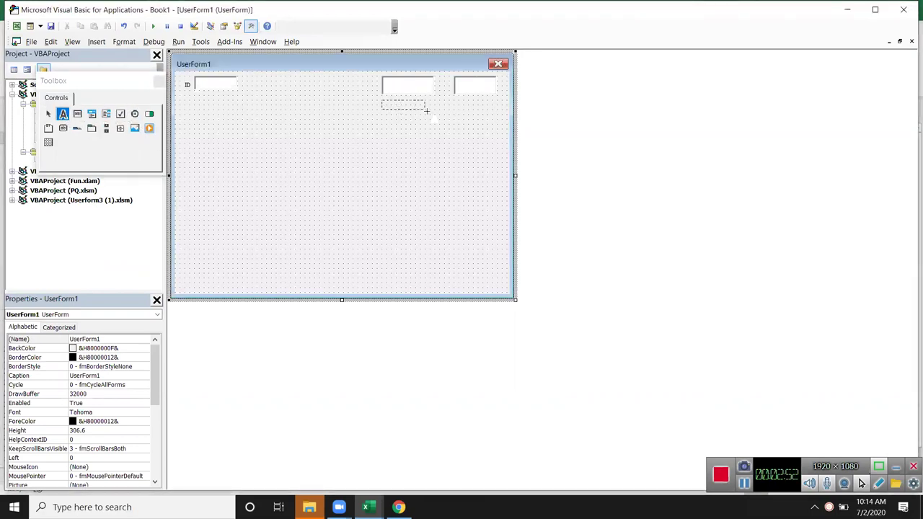
pyautogui.click(416, 113)
pyautogui.press('BackSpace')
pyautogui.press('BackSpace')
pyautogui.press('BackSpace')
pyautogui.press('BackSpace')
pyautogui.press('BackSpace')
pyautogui.write('te')
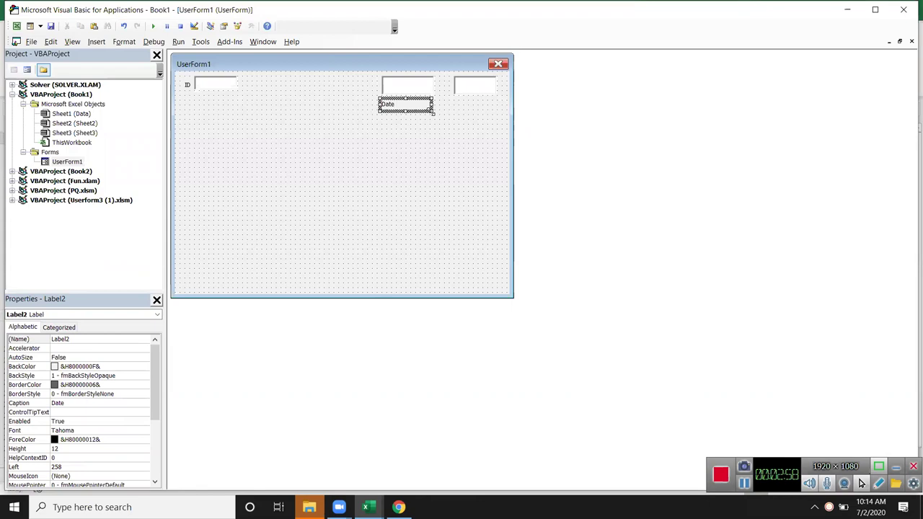
pyautogui.click(406, 130)
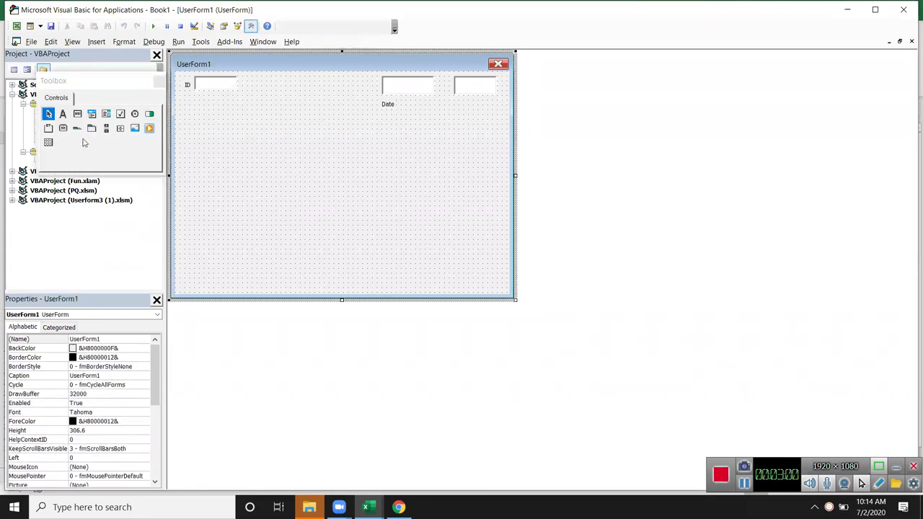
# Step: Add a Time label under the rightmost top text box
pyautogui.click(63, 114)
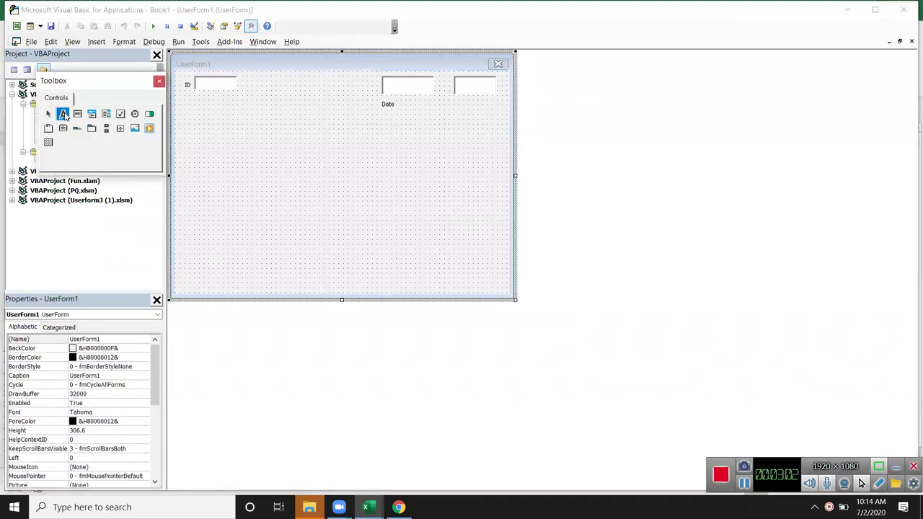
pyautogui.click(458, 105)
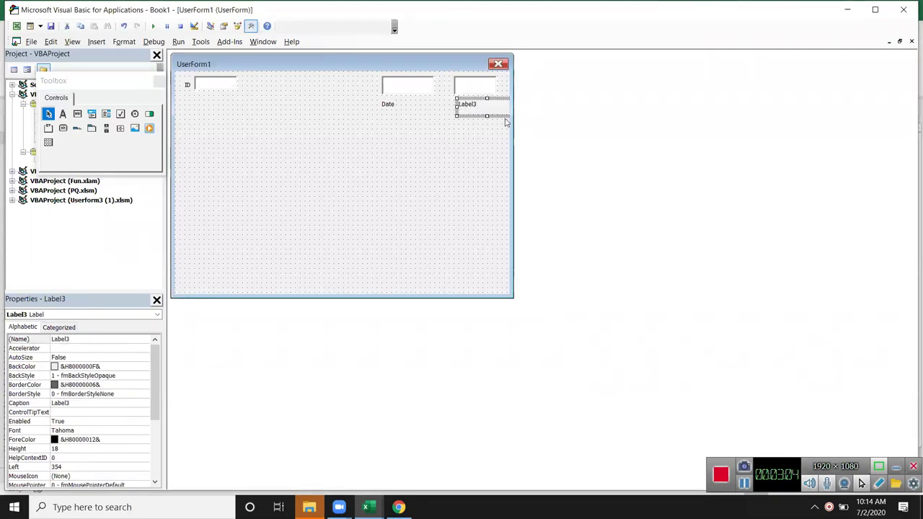
pyautogui.doubleClick(489, 114)
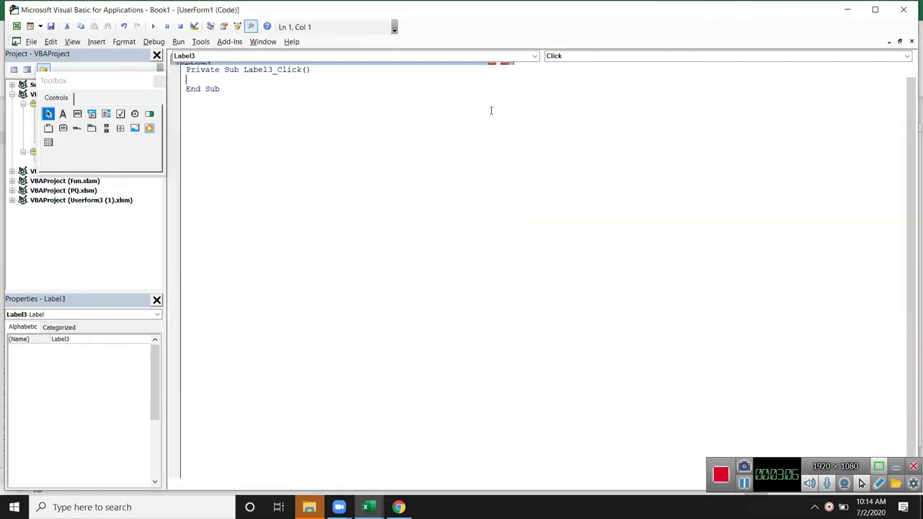
pyautogui.doubleClick(57, 162)
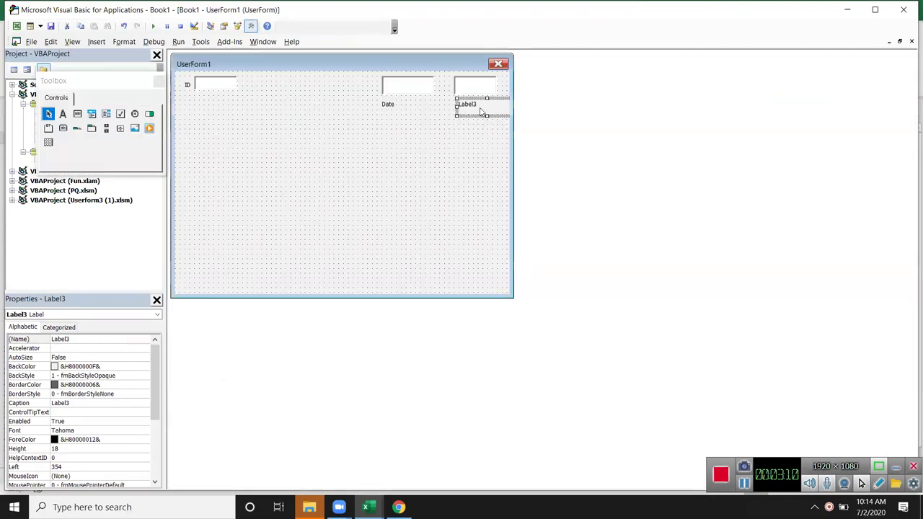
pyautogui.click(481, 110)
pyautogui.press('BackSpace')
pyautogui.press('BackSpace')
pyautogui.press('BackSpace')
pyautogui.press('BackSpace')
pyautogui.press('BackSpace')
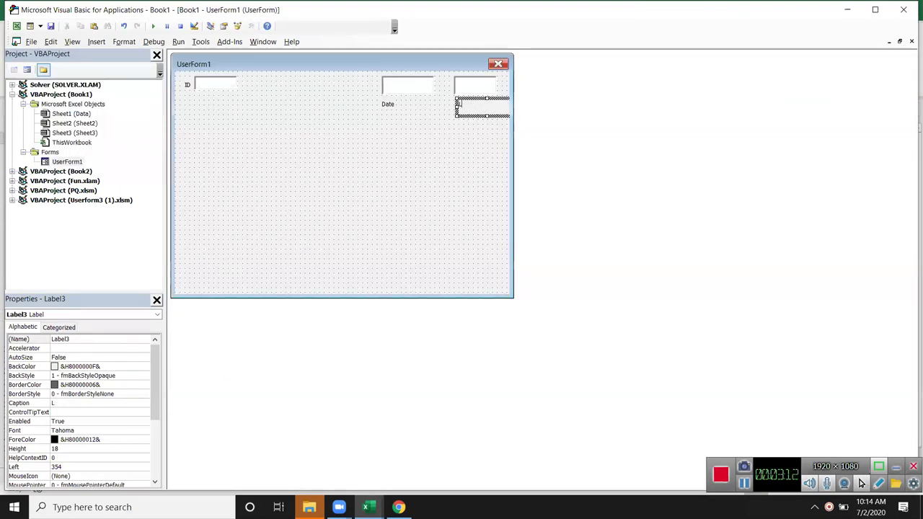
pyautogui.write('Time')
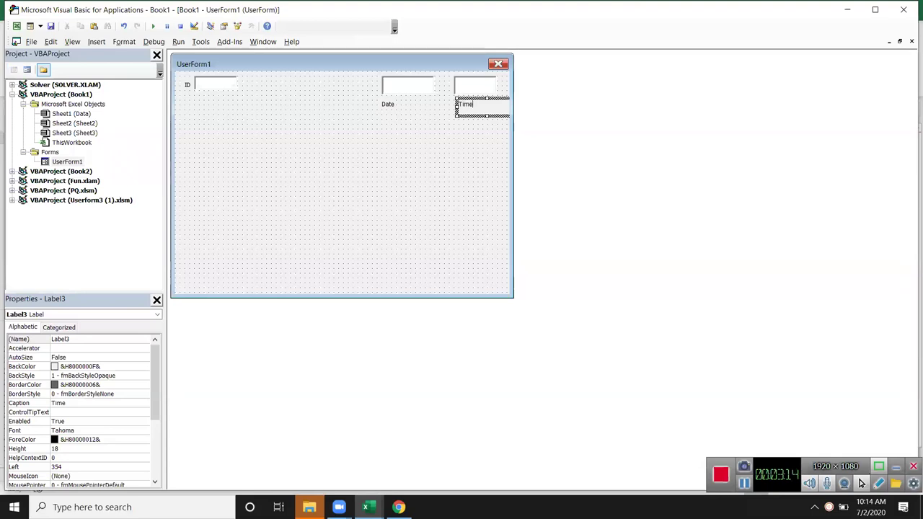
pyautogui.click(433, 168)
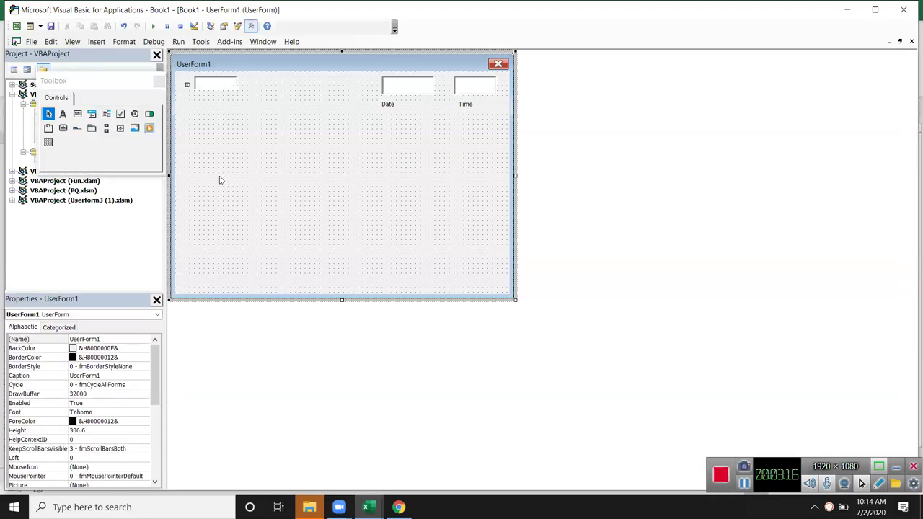
pyautogui.hotkey('alt', 'F11')
pyautogui.click(177, 138)
pyautogui.hotkey('alt', 'F11')
# Step: Draw three stacked text boxes below the ID row: two wide and one smaller
pyautogui.click(77, 114)
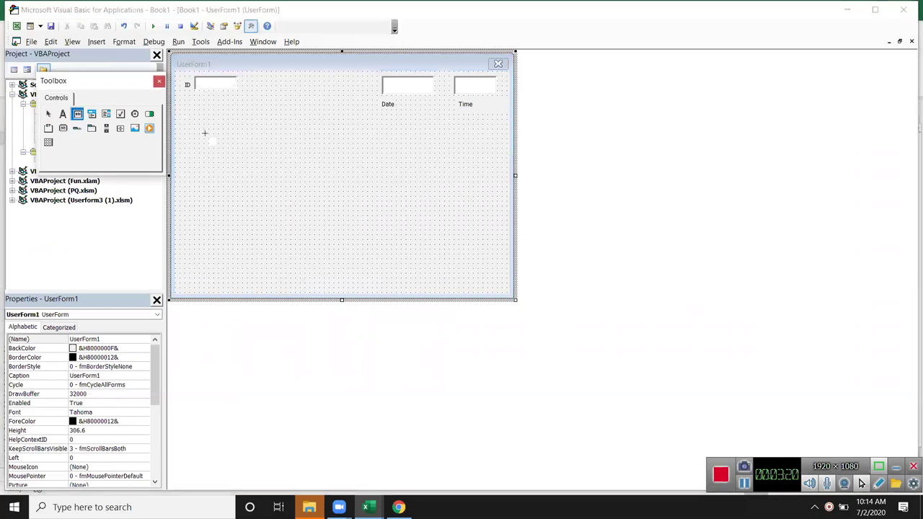
pyautogui.moveTo(209, 149); pyautogui.dragTo(321, 169)
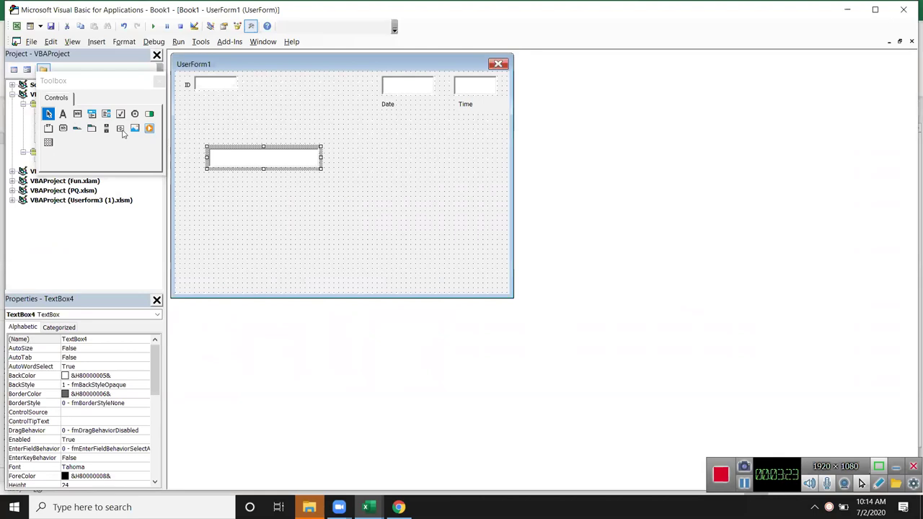
pyautogui.click(78, 115)
pyautogui.moveTo(209, 178); pyautogui.dragTo(322, 198)
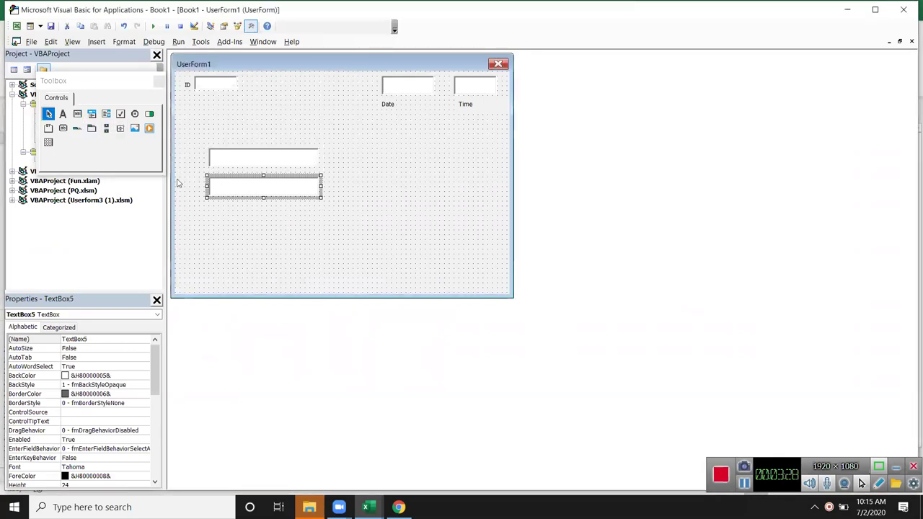
pyautogui.click(78, 115)
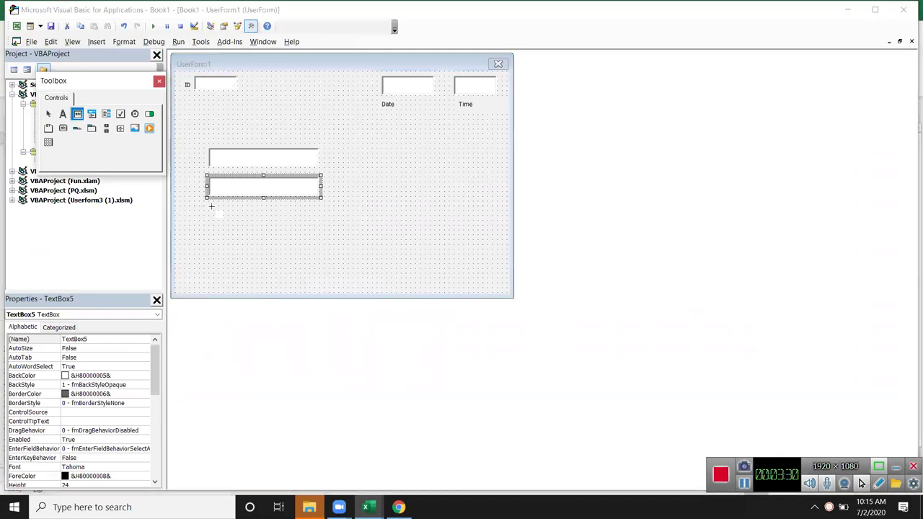
pyautogui.moveTo(209, 207)
pyautogui.mouseDown()
pyautogui.moveTo(241, 230)
pyautogui.moveTo(261, 229)
pyautogui.mouseUp()
pyautogui.press('Escape')
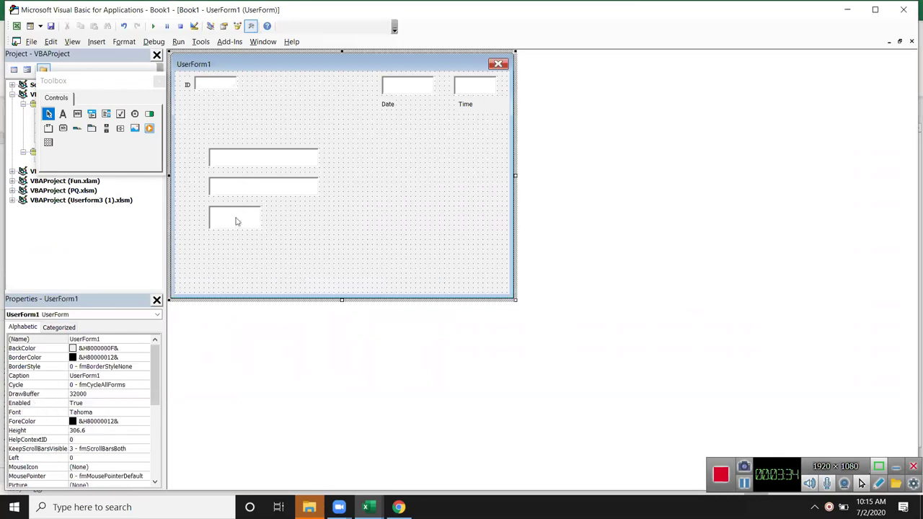
# Step: Align the three text boxes' left edges, make them the same height, and shift them right
pyautogui.click(221, 224)
pyautogui.keyDown('ctrl'); pyautogui.click(235, 189); pyautogui.keyUp('ctrl')
pyautogui.keyDown('ctrl'); pyautogui.click(234, 170); pyautogui.keyUp('ctrl')
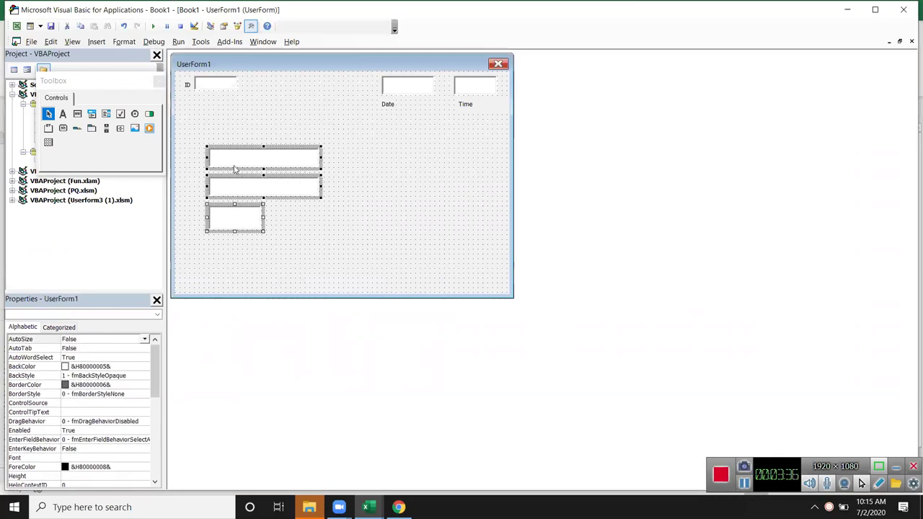
pyautogui.click(129, 43)
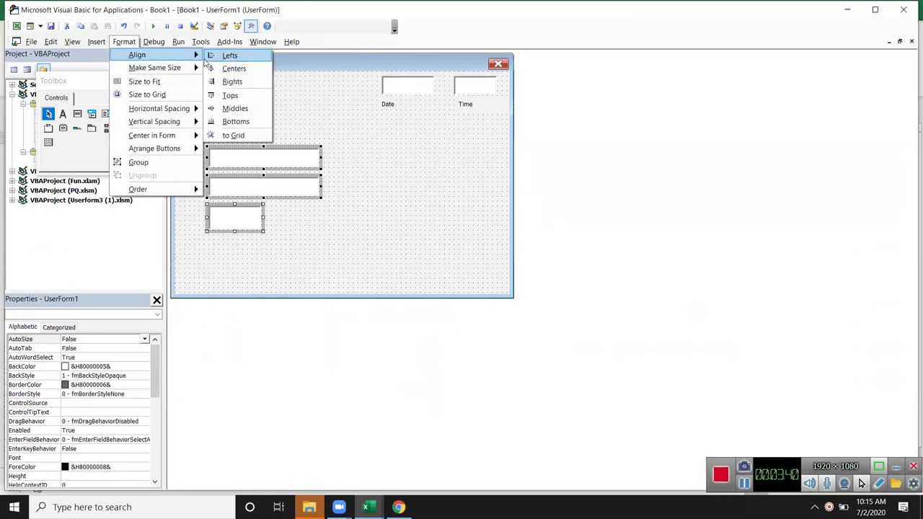
pyautogui.click(211, 61)
pyautogui.click(133, 43)
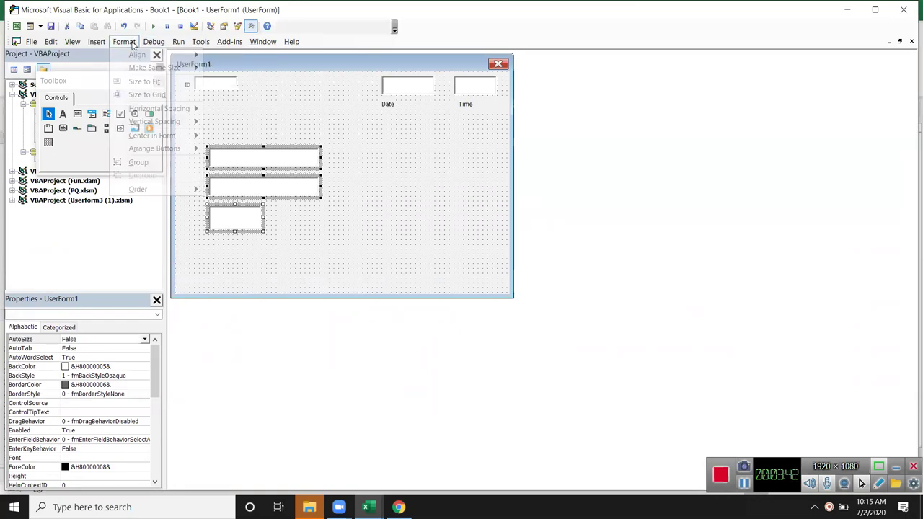
pyautogui.moveTo(149, 72)
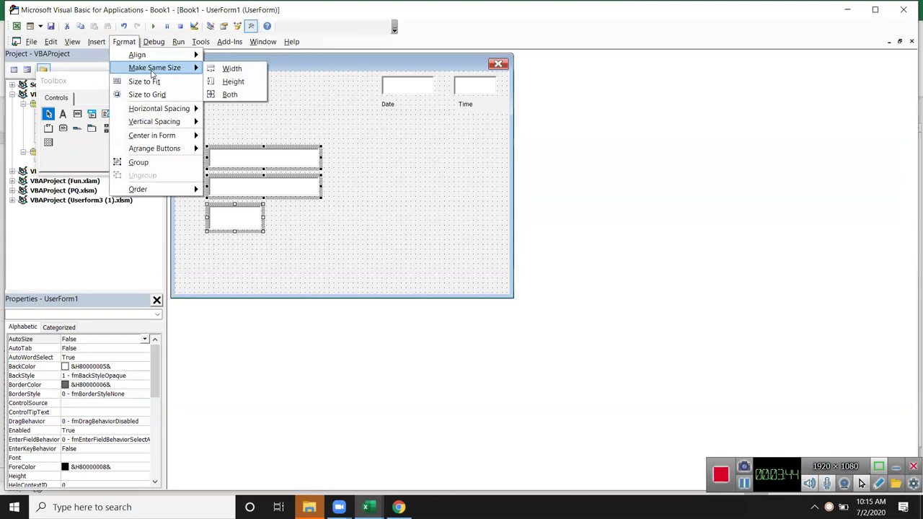
pyautogui.click(232, 81)
pyautogui.click(338, 228)
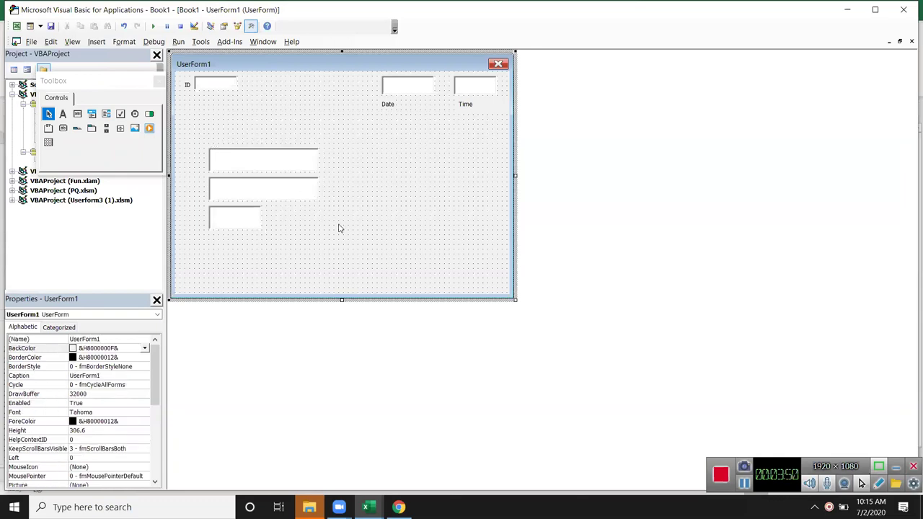
pyautogui.moveTo(233, 161)
pyautogui.mouseDown()
pyautogui.moveTo(243, 161)
pyautogui.moveTo(237, 219)
pyautogui.mouseUp()
pyautogui.click(238, 191)
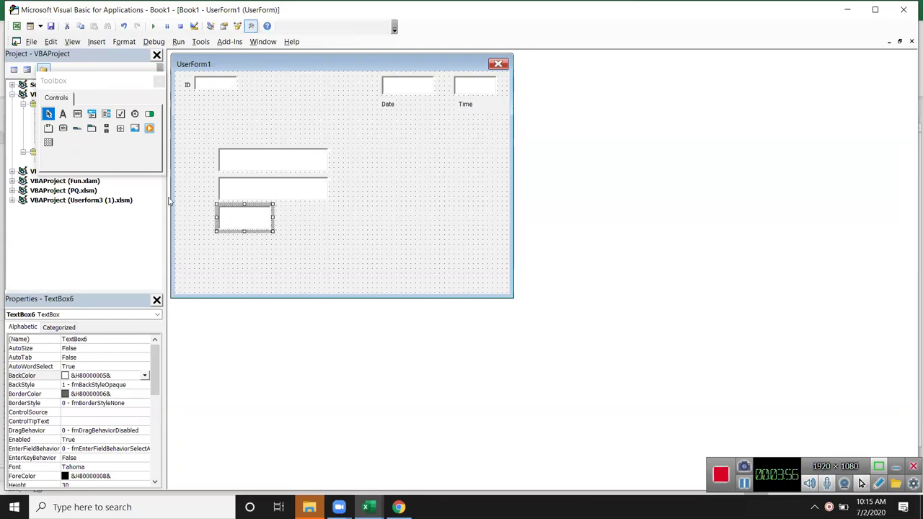
# Step: Add a Name label left of the first stacked text box
pyautogui.click(229, 246)
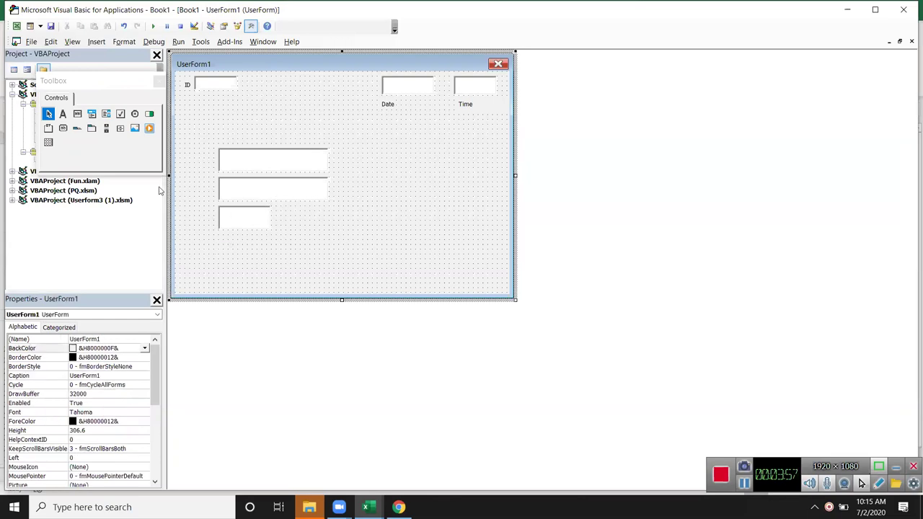
pyautogui.click(63, 115)
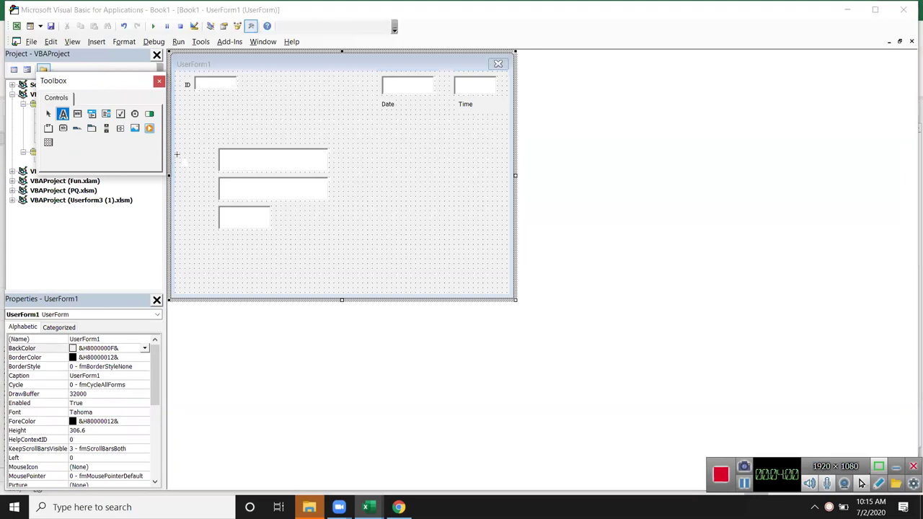
pyautogui.moveTo(176, 150); pyautogui.dragTo(210, 169)
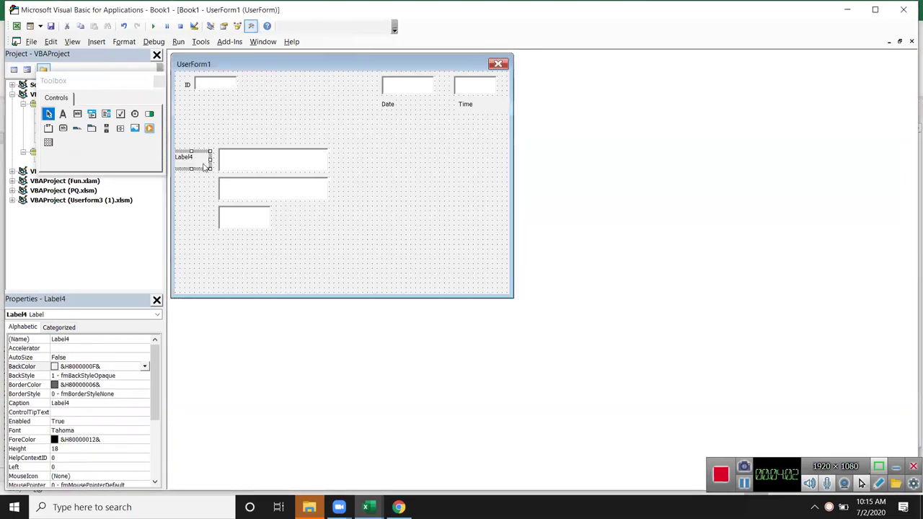
pyautogui.click(208, 161)
pyautogui.press('BackSpace')
pyautogui.press('BackSpace')
pyautogui.press('BackSpace')
pyautogui.press('BackSpace')
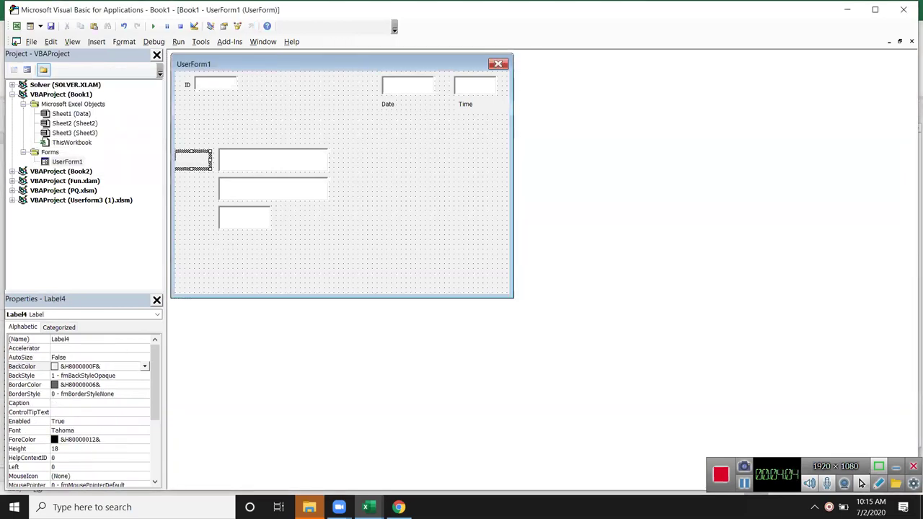
pyautogui.write('me')
pyautogui.click(206, 189)
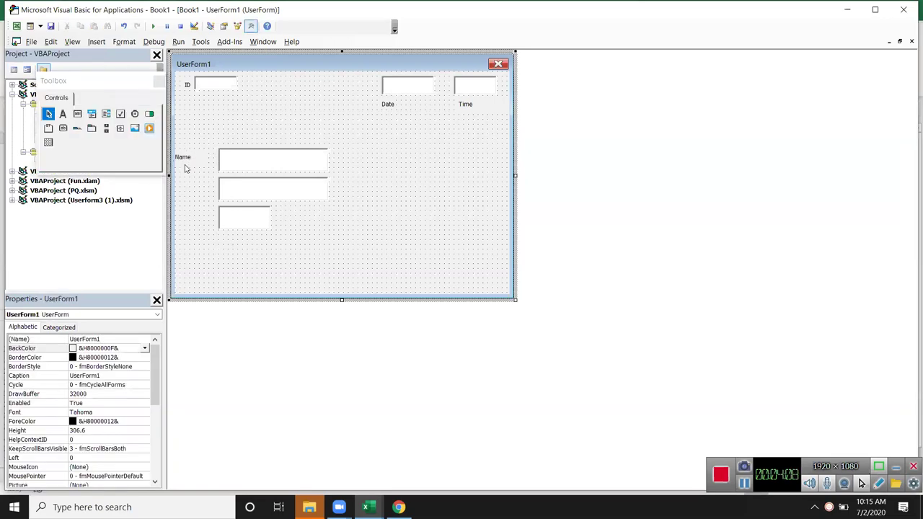
pyautogui.click(189, 167)
pyautogui.click(192, 200)
# Step: Add a City label left of the second text box
pyautogui.click(63, 113)
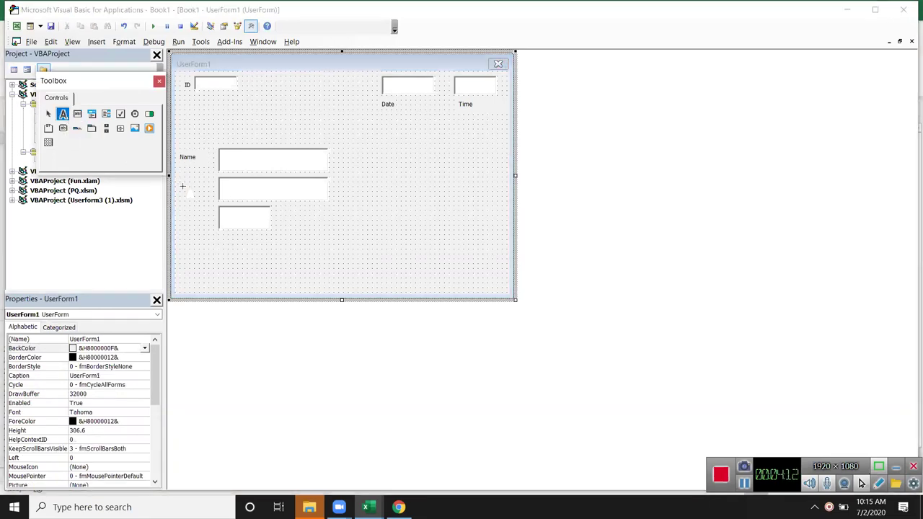
pyautogui.moveTo(181, 180); pyautogui.dragTo(211, 197)
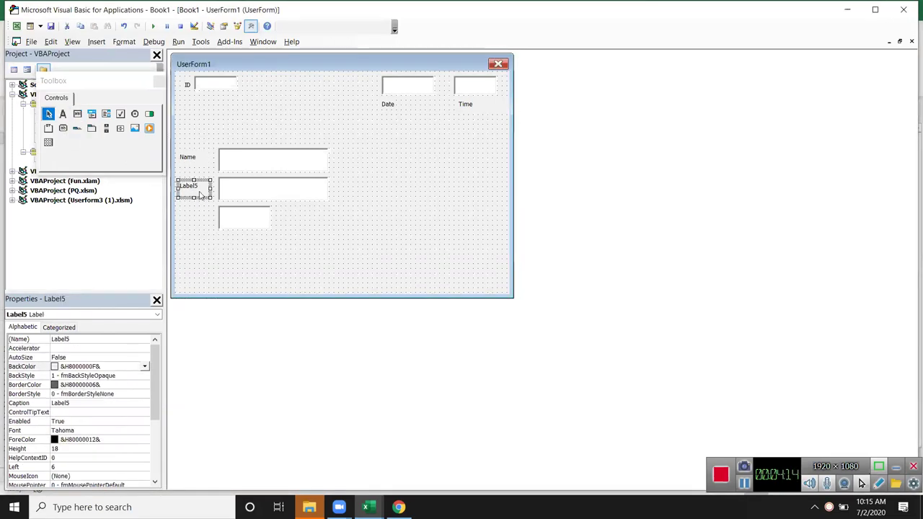
pyautogui.press('BackSpace')
pyautogui.press('BackSpace')
pyautogui.press('BackSpace')
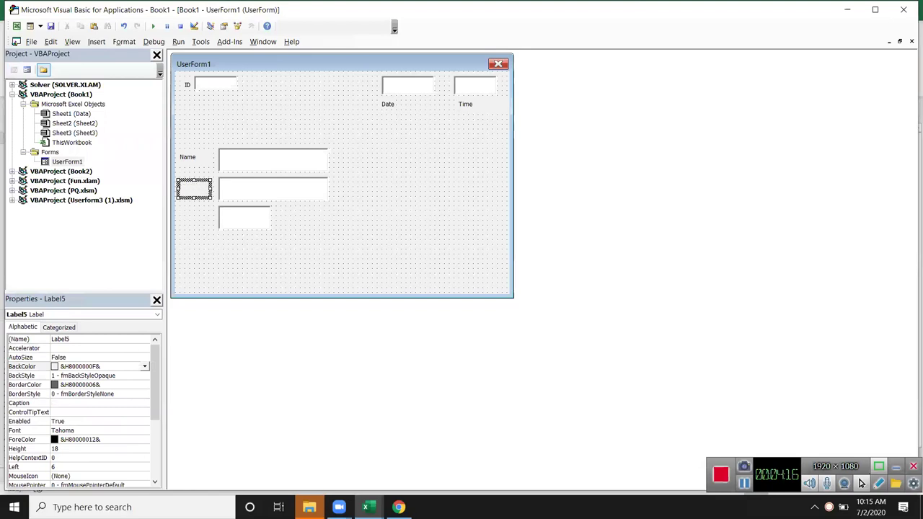
pyautogui.write('City')
pyautogui.click(199, 222)
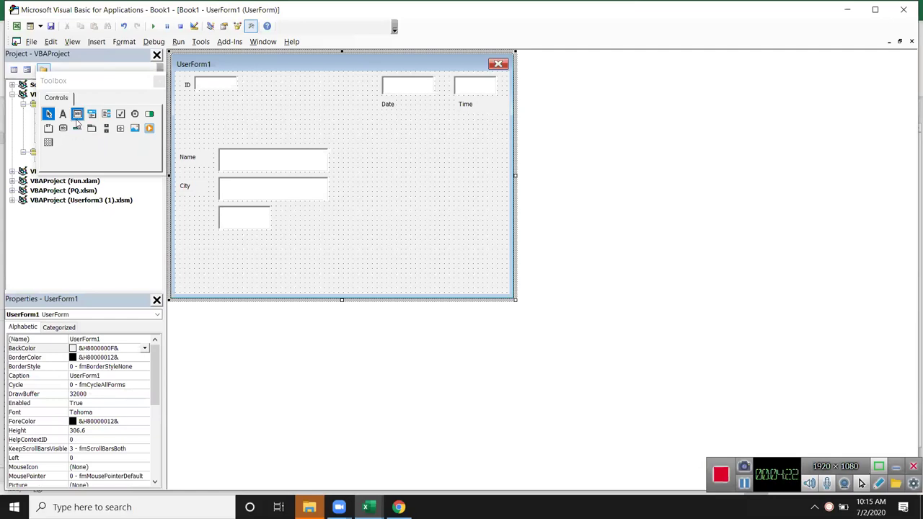
# Step: Add an Amt label left of the small amount box
pyautogui.click(62, 113)
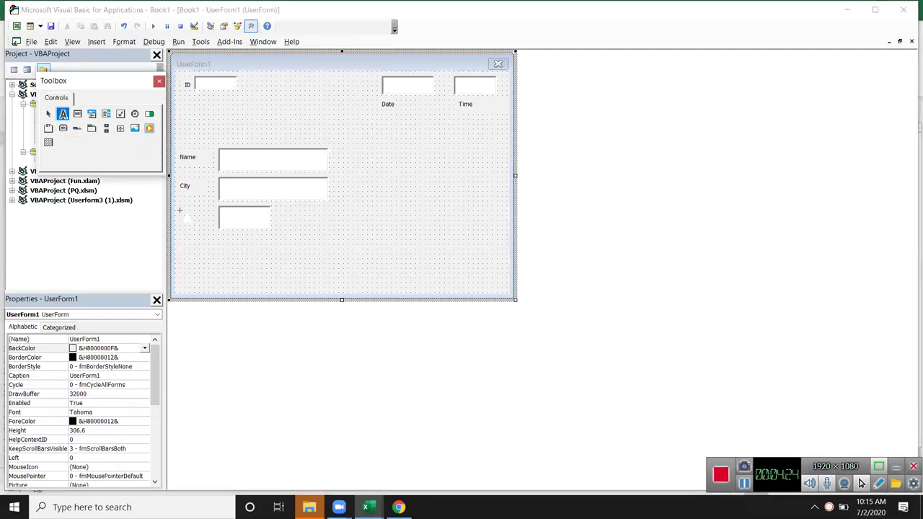
pyautogui.moveTo(183, 209); pyautogui.dragTo(211, 231)
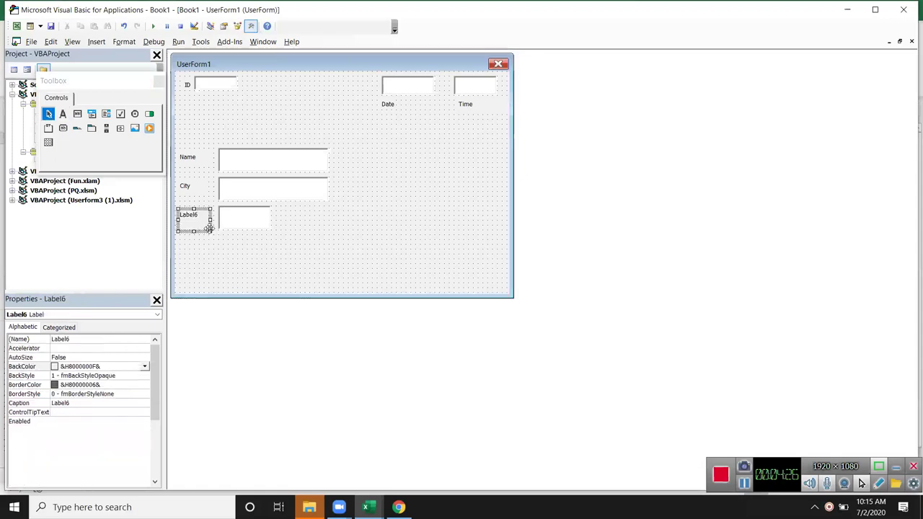
pyautogui.click(203, 224)
pyautogui.press('BackSpace')
pyautogui.press('BackSpace')
pyautogui.press('BackSpace')
pyautogui.press('BackSpace')
pyautogui.write('Amt')
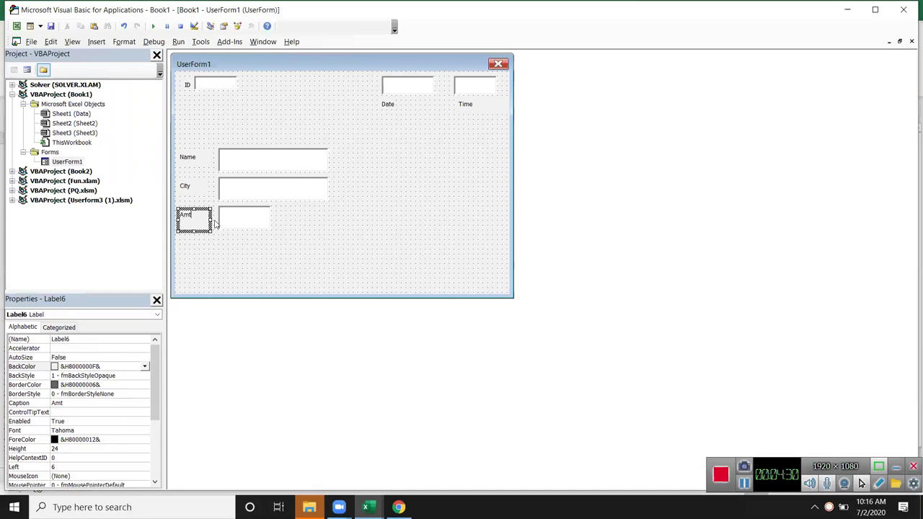
pyautogui.click(348, 246)
pyautogui.click(62, 128)
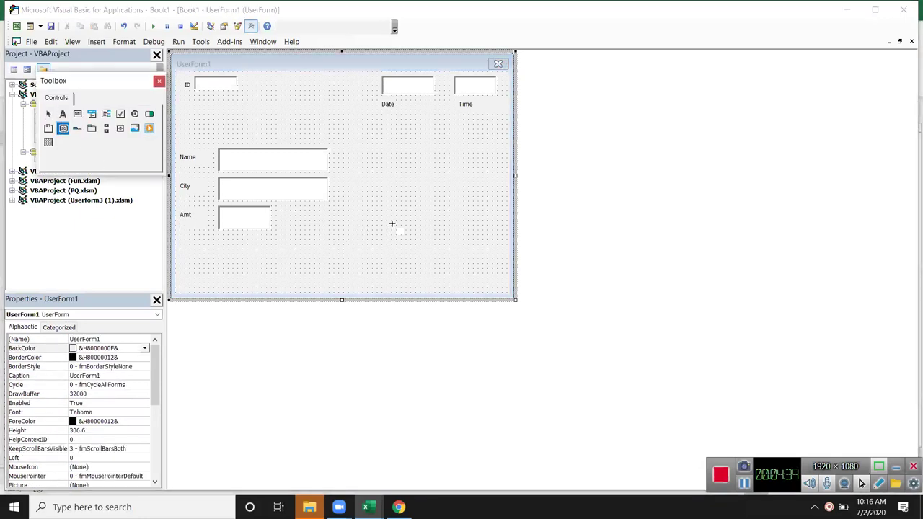
# Step: Add a Submit command button to the right of the Amt box
pyautogui.moveTo(402, 218); pyautogui.dragTo(475, 241)
pyautogui.press('BackSpace')
pyautogui.press('BackSpace')
pyautogui.press('BackSpace')
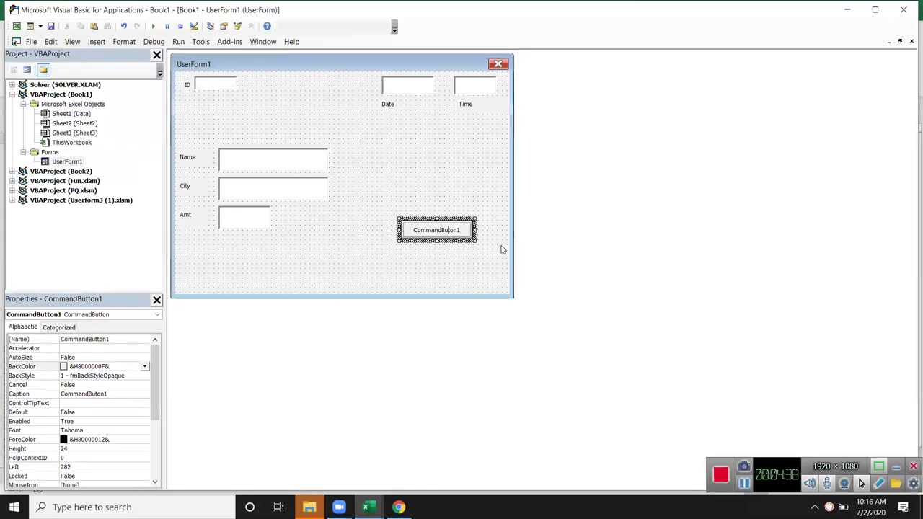
pyautogui.press('BackSpace')
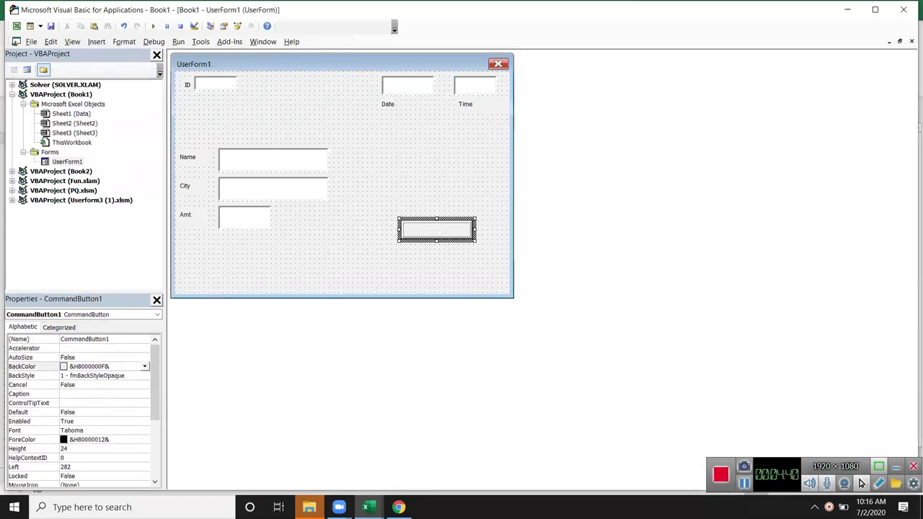
pyautogui.write('Submit')
pyautogui.click(406, 251)
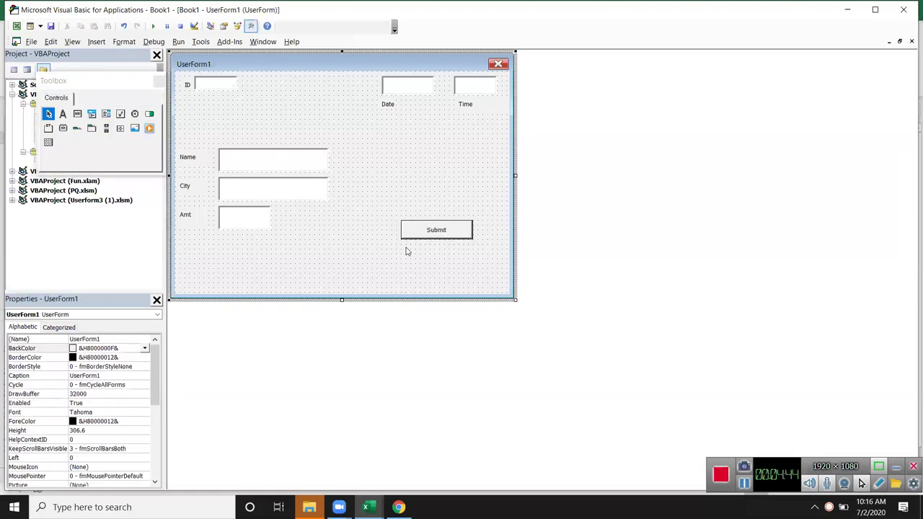
# Step: Add a Clear command button left of Submit
pyautogui.click(63, 128)
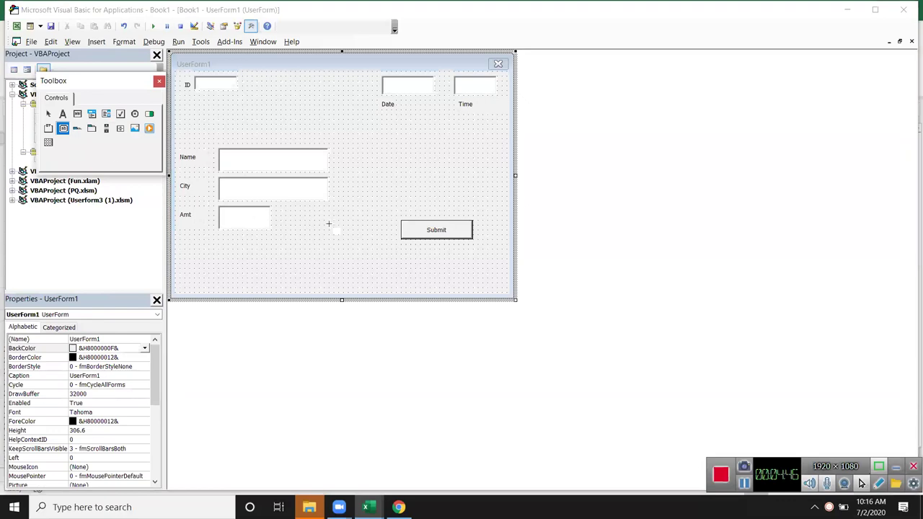
pyautogui.moveTo(328, 216); pyautogui.dragTo(393, 240)
pyautogui.click(376, 235)
pyautogui.press('BackSpace')
pyautogui.press('BackSpace')
pyautogui.press('BackSpace')
pyautogui.press('BackSpace')
pyautogui.press('BackSpace')
pyautogui.press('BackSpace')
pyautogui.press('BackSpace')
pyautogui.press('BackSpace')
pyautogui.write('ler')
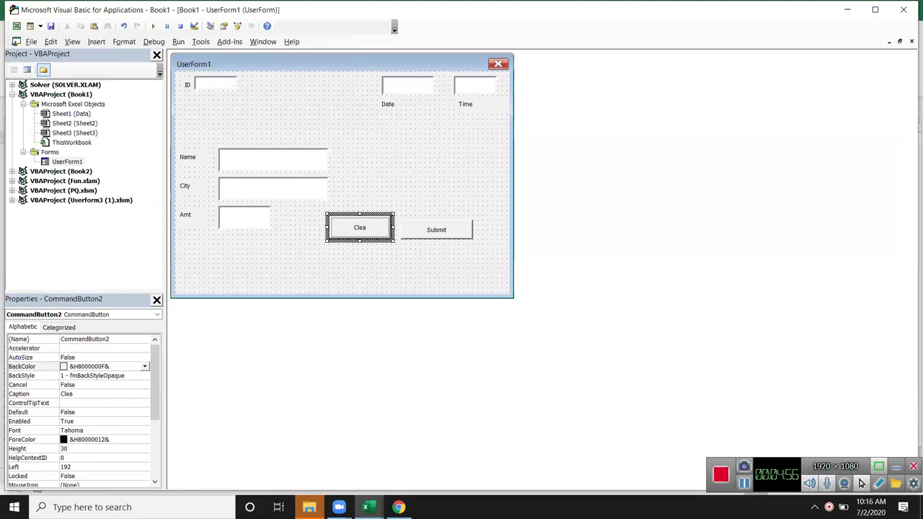
pyautogui.write('r')
pyautogui.click(383, 254)
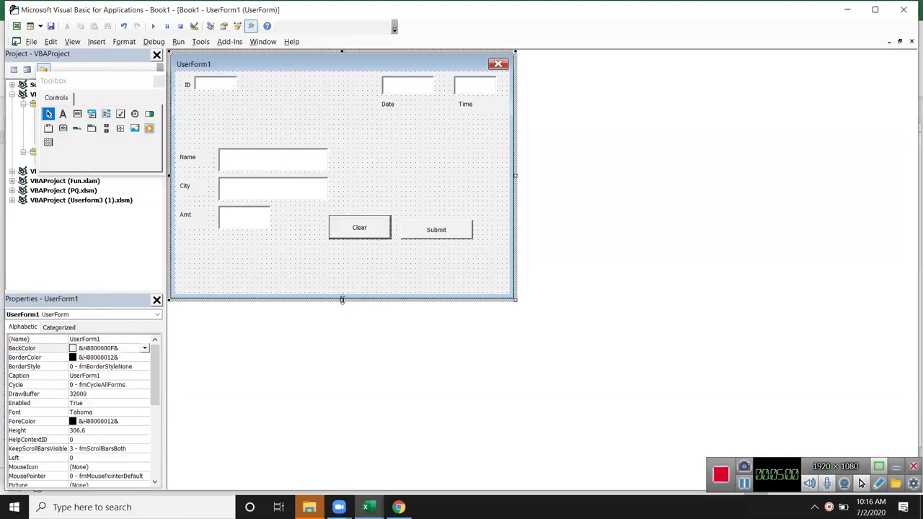
# Step: Shorten the form to remove the empty space below the buttons
pyautogui.moveTo(342, 299); pyautogui.dragTo(341, 265)
pyautogui.click(377, 237)
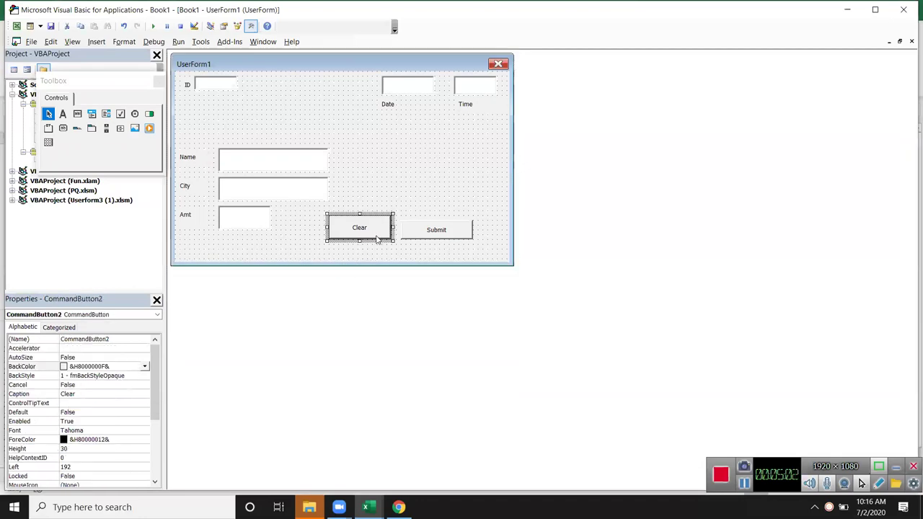
pyautogui.keyDown('ctrl'); pyautogui.click(416, 235); pyautogui.keyUp('ctrl')
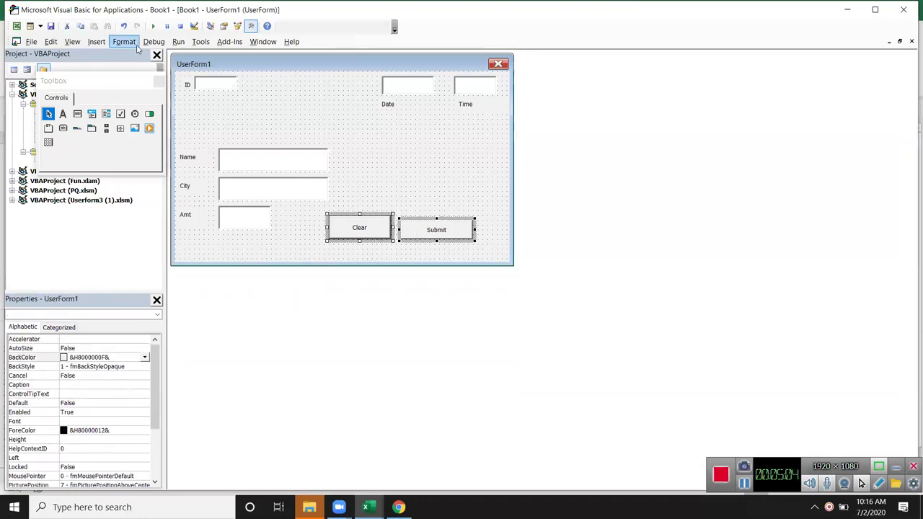
# Step: Make Submit the same size as Clear and line it up with Clear
pyautogui.click(133, 46)
pyautogui.moveTo(155, 68)
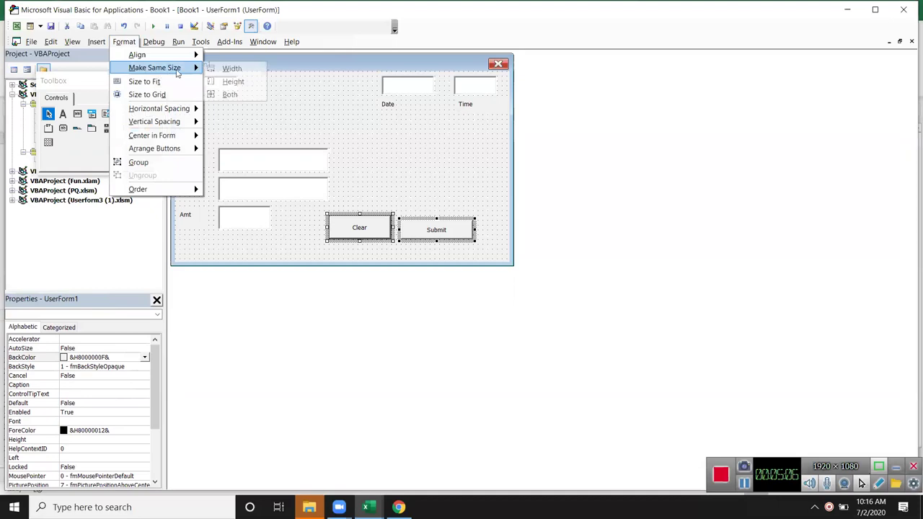
pyautogui.click(229, 95)
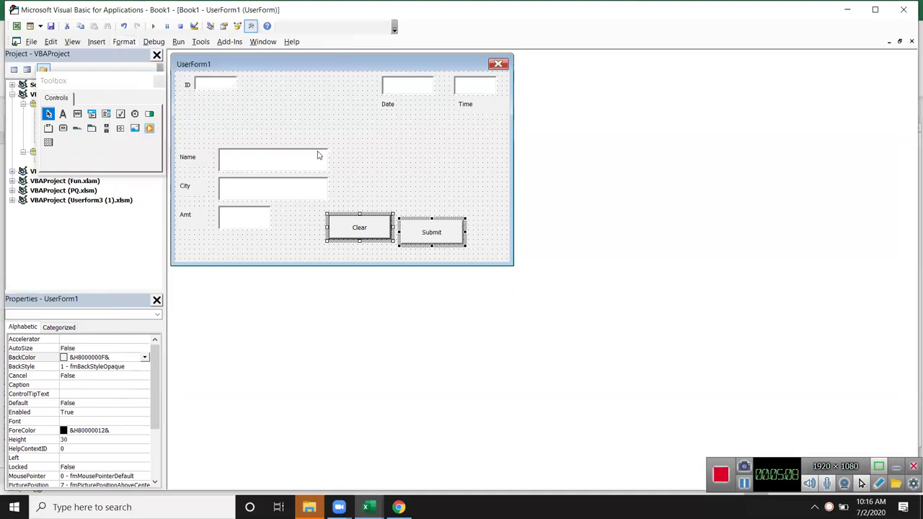
pyautogui.click(360, 251)
pyautogui.moveTo(413, 243); pyautogui.dragTo(412, 237)
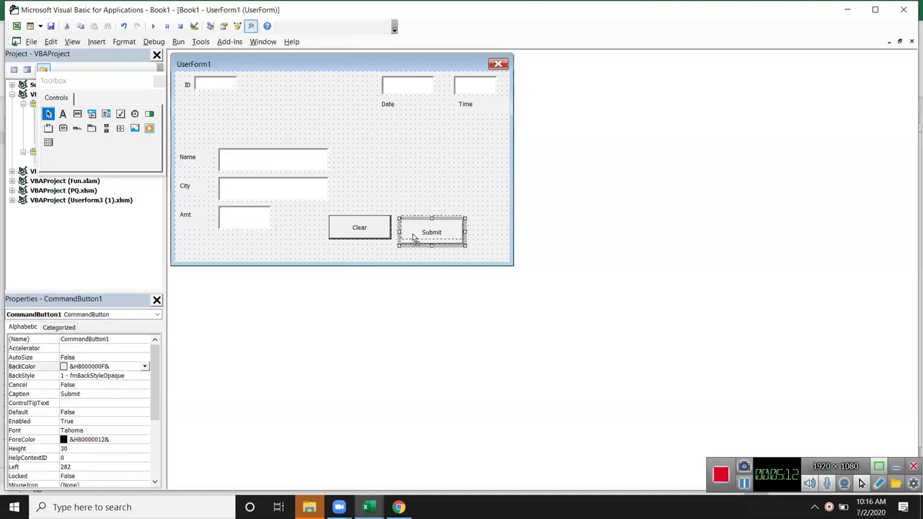
pyautogui.click(389, 257)
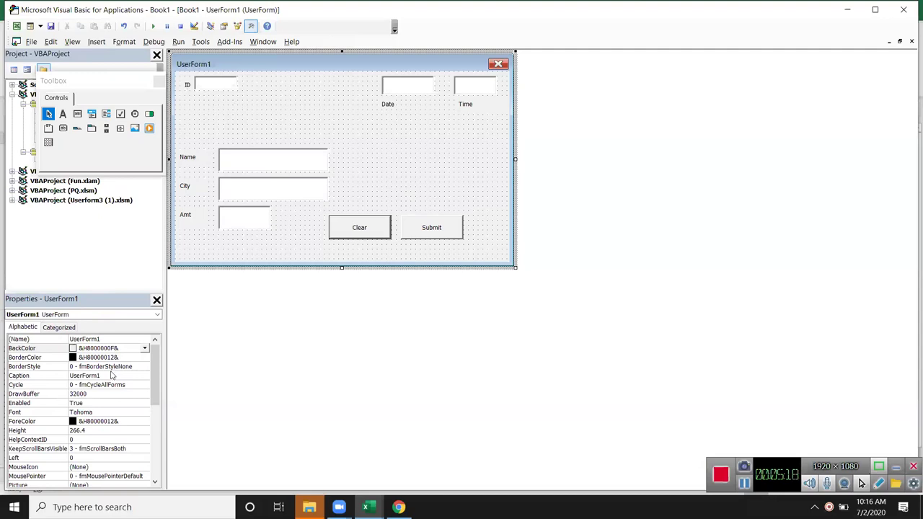
# Step: Change the form's Caption property to Data Entry
pyautogui.moveTo(111, 375); pyautogui.dragTo(49, 364)
pyautogui.write('Data Entry')
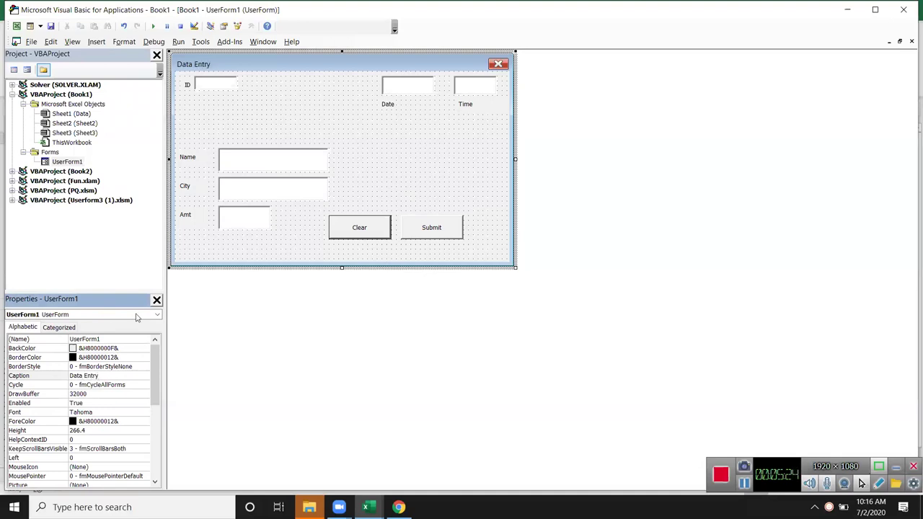
pyautogui.click(393, 168)
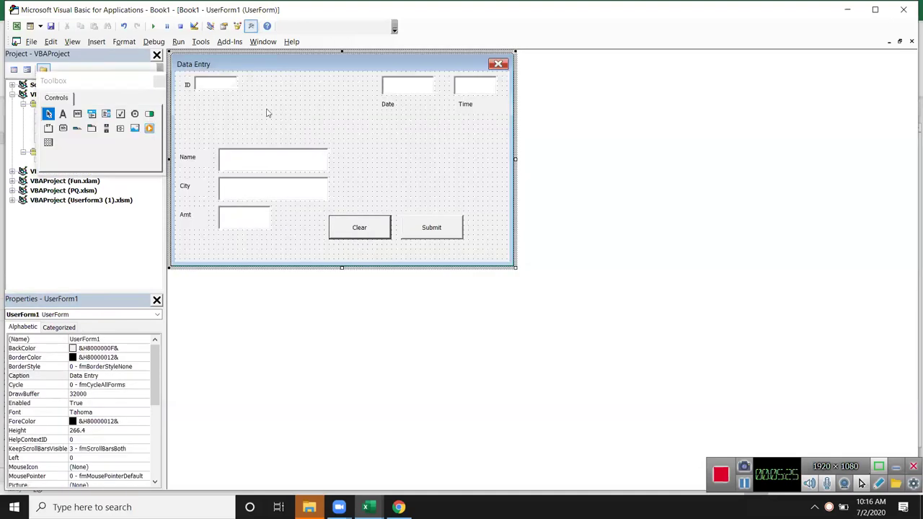
# Step: Draw a label below the ID row reading 'Fees Details Entry Form' and fit it to its text
pyautogui.click(63, 113)
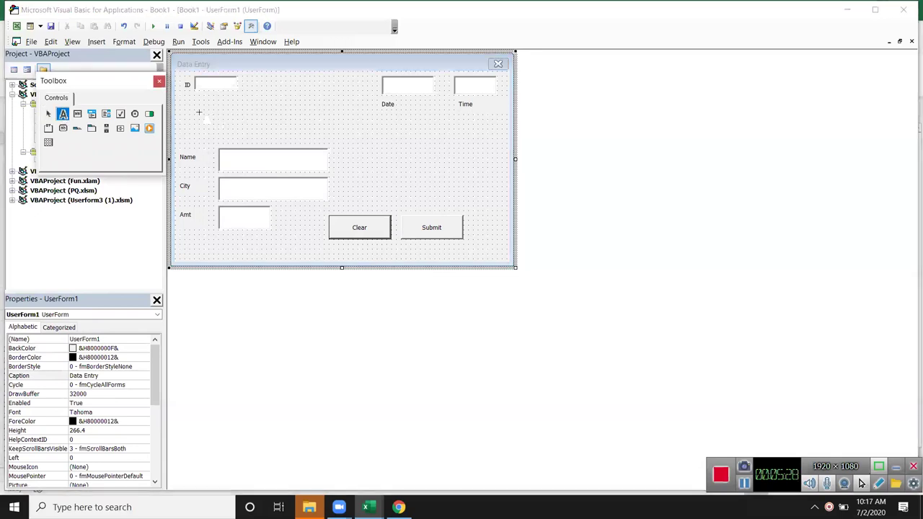
pyautogui.moveTo(194, 106); pyautogui.dragTo(372, 130)
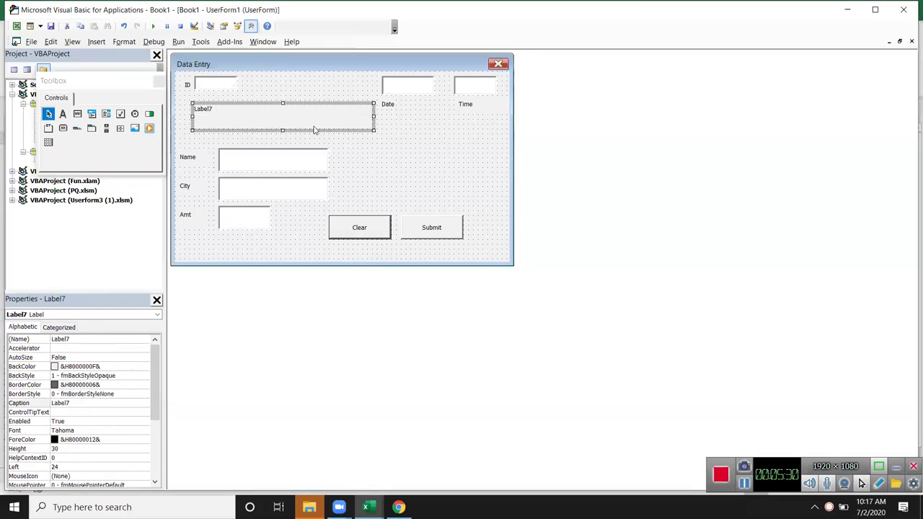
pyautogui.click(304, 119)
pyautogui.press('BackSpace')
pyautogui.press('BackSpace')
pyautogui.press('BackSpace')
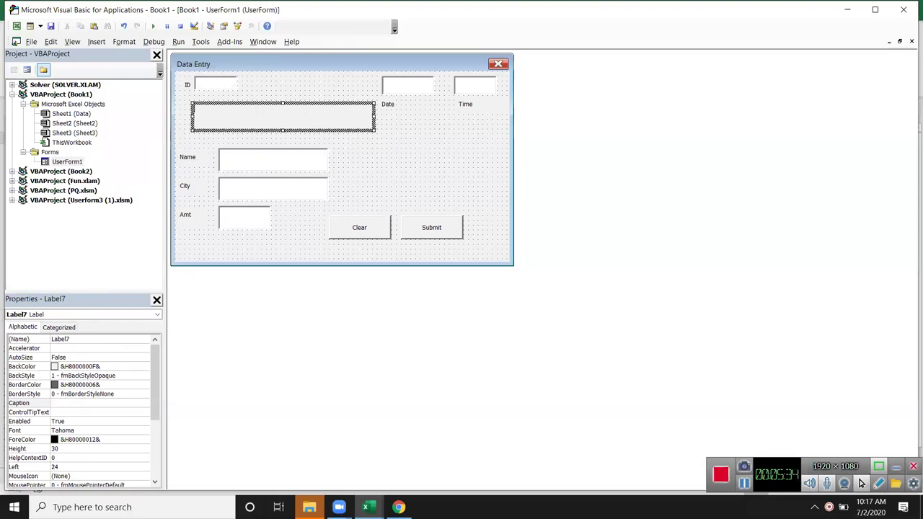
pyautogui.write('Fees Detail')
pyautogui.write('s')
pyautogui.write(' Entry Form')
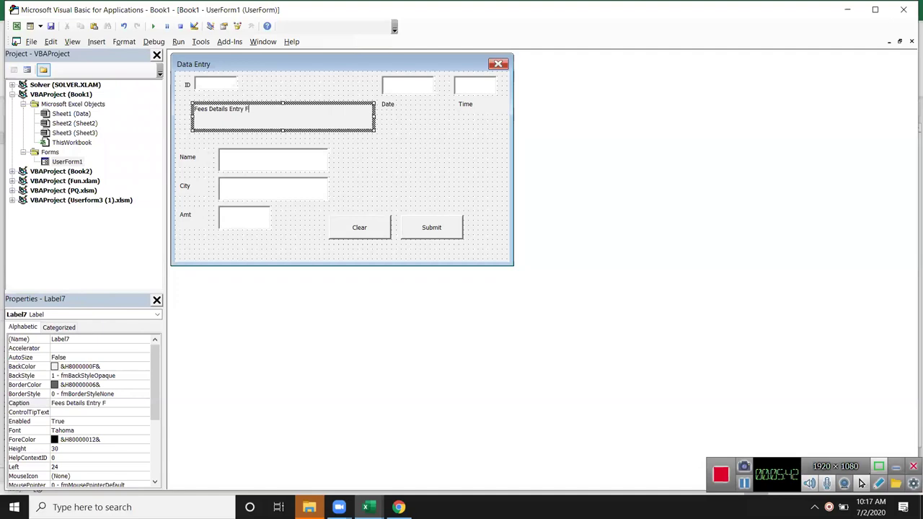
pyautogui.click(391, 147)
pyautogui.click(363, 121)
pyautogui.moveTo(374, 130)
pyautogui.mouseDown()
pyautogui.moveTo(280, 130)
pyautogui.moveTo(373, 135)
pyautogui.mouseUp()
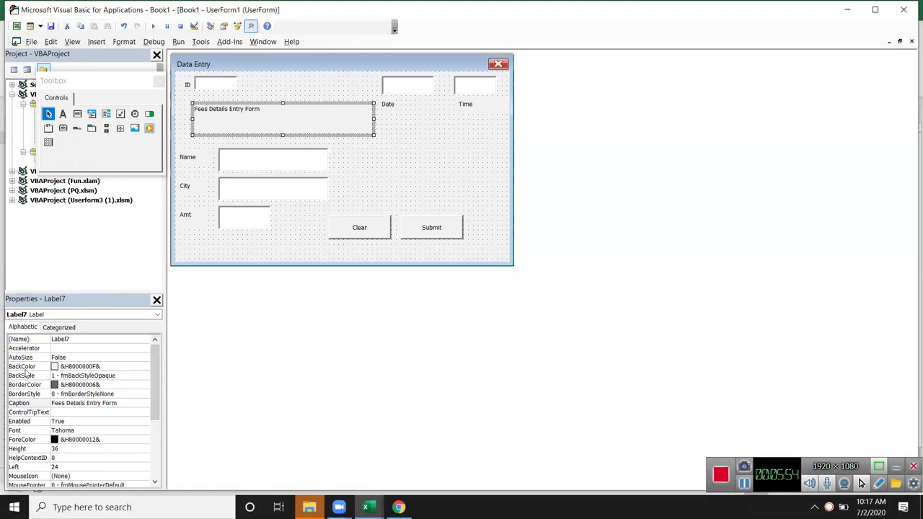
# Step: Set the heading's font to bold, underlined, size 16, then resize the label
pyautogui.click(77, 431)
pyautogui.click(144, 431)
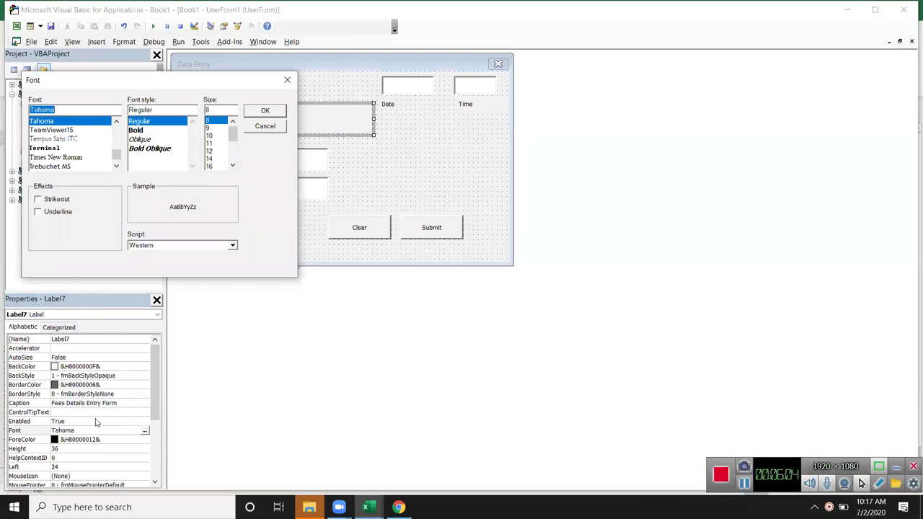
pyautogui.click(147, 131)
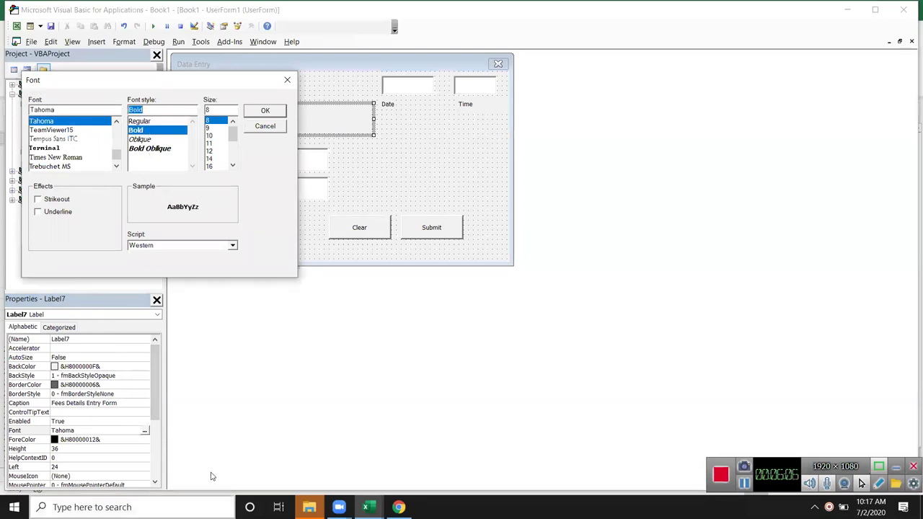
pyautogui.click(59, 212)
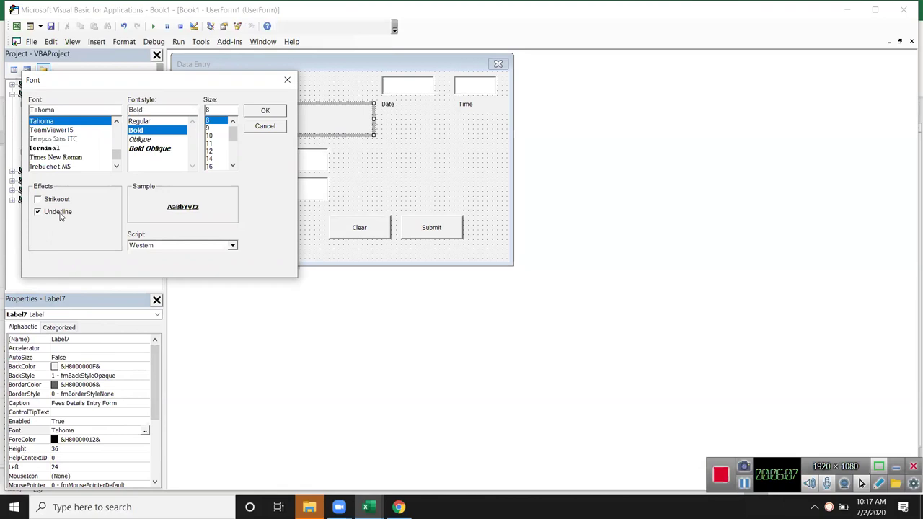
pyautogui.click(209, 167)
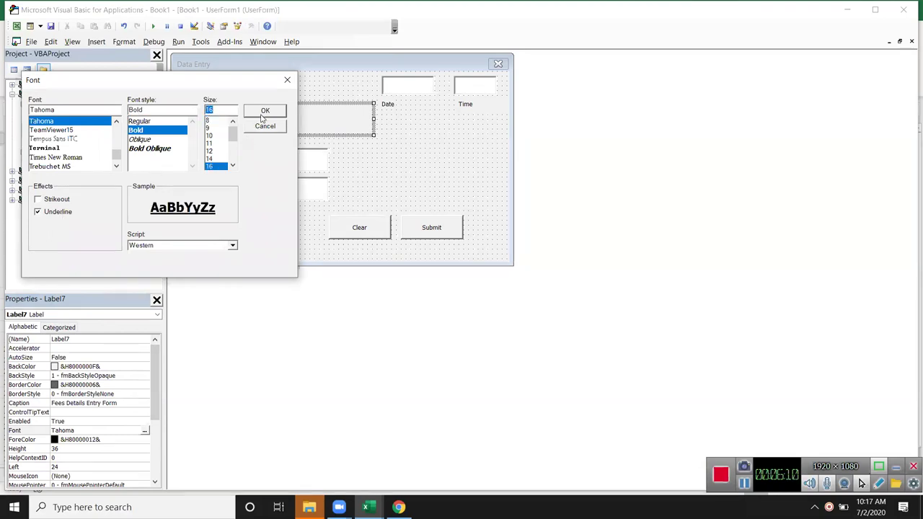
pyautogui.click(263, 110)
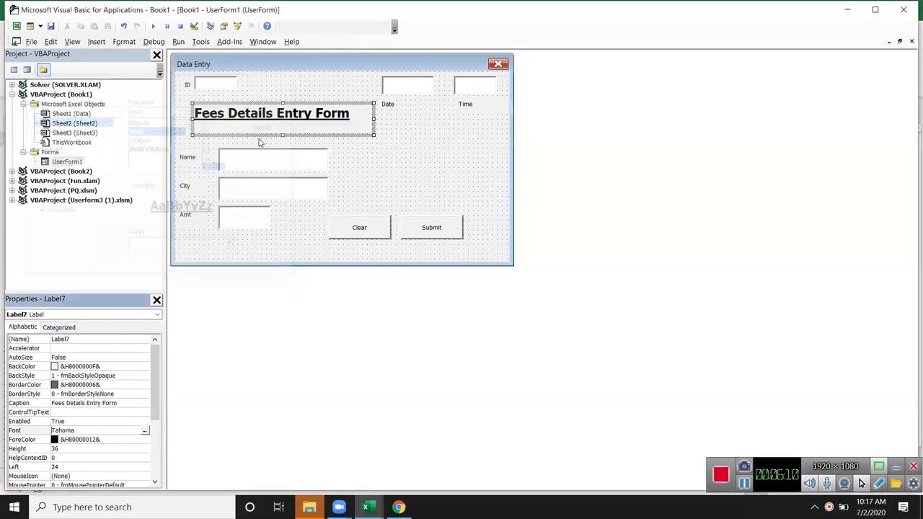
pyautogui.click(367, 132)
pyautogui.moveTo(366, 131); pyautogui.dragTo(357, 131)
pyautogui.click(380, 146)
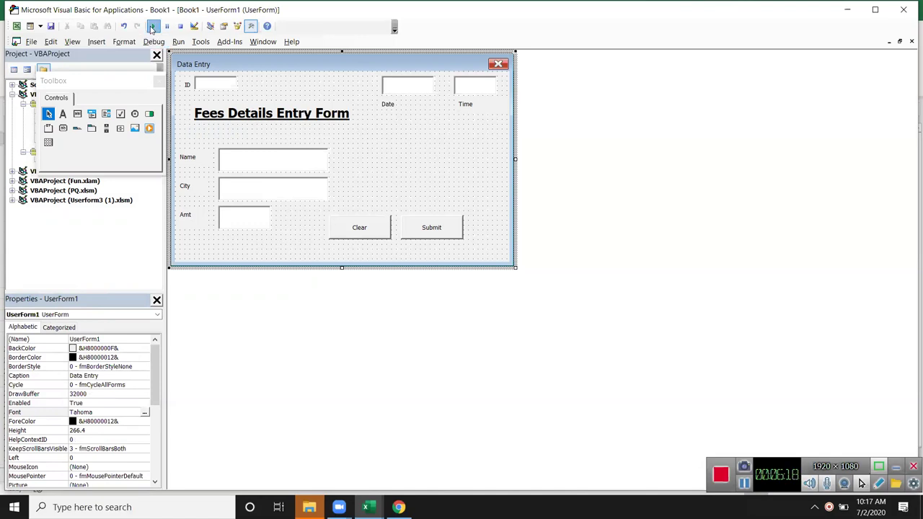
pyautogui.click(152, 27)
pyautogui.click(540, 177)
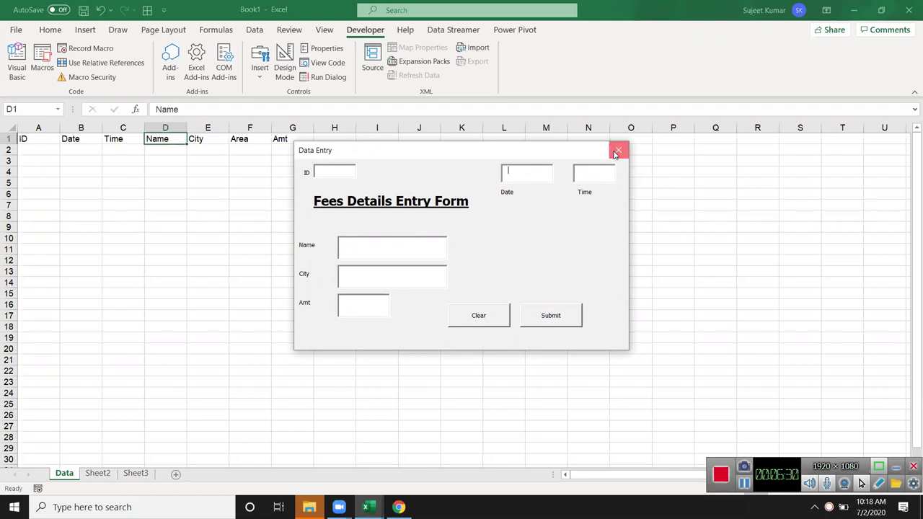
pyautogui.click(618, 150)
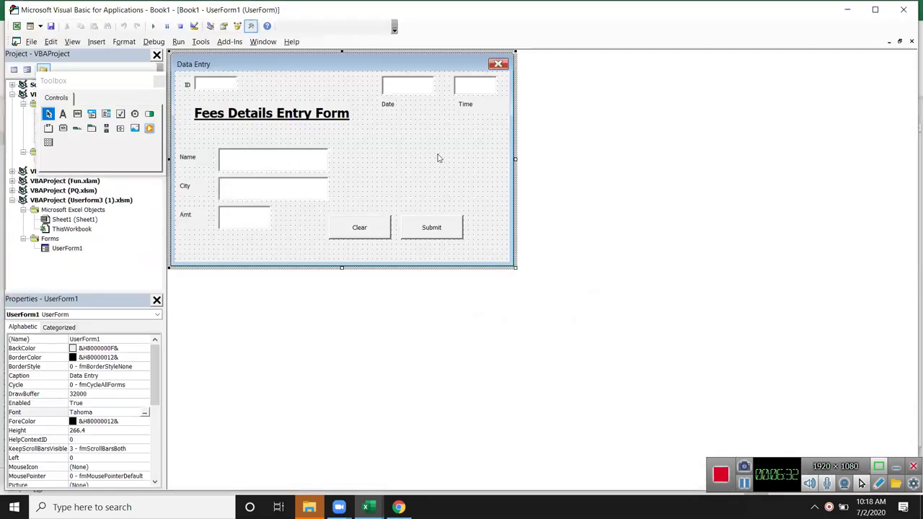
# Step: Add a UserForm_Initialize procedure, delete the two unused event stubs, and add blank lines inside it
pyautogui.doubleClick(438, 158)
pyautogui.click(553, 56)
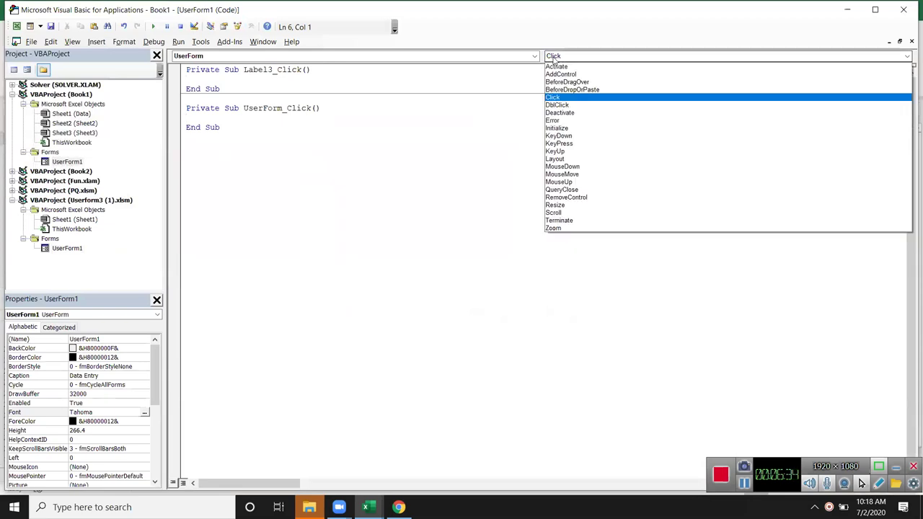
pyautogui.click(579, 130)
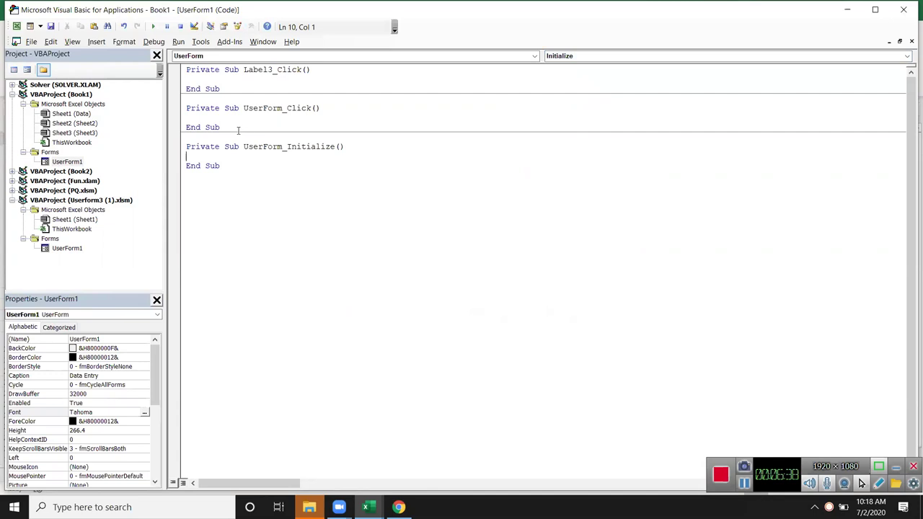
pyautogui.moveTo(221, 129); pyautogui.dragTo(186, 70)
pyautogui.press('Delete')
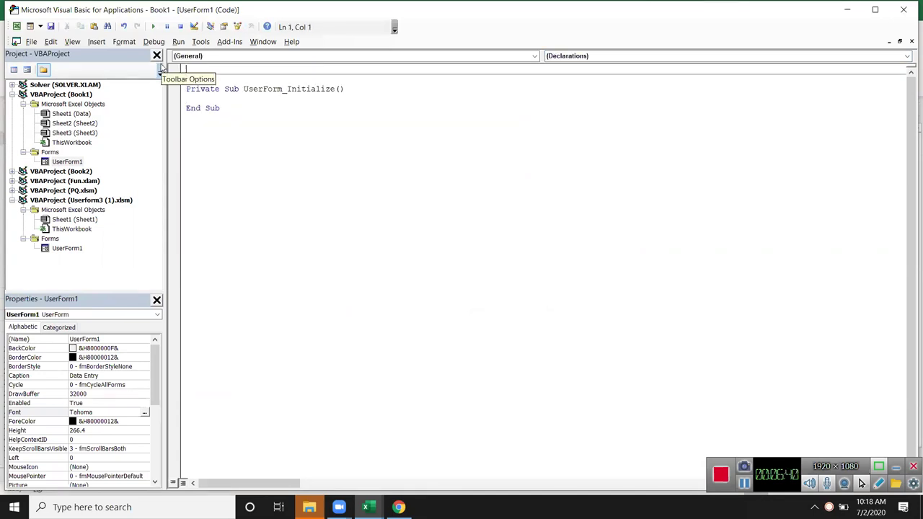
pyautogui.click(202, 99)
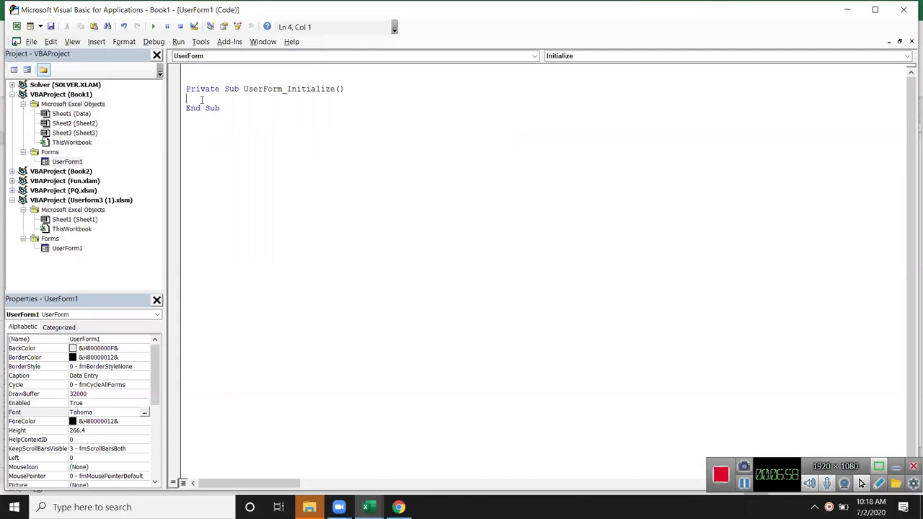
pyautogui.press('Return')
pyautogui.press('Return')
pyautogui.press('Return')
# Step: Check cell A2 under the ID header on the Excel sheet, then return to the code editor
pyautogui.hotkey('alt', 'F11')
pyautogui.click(42, 152)
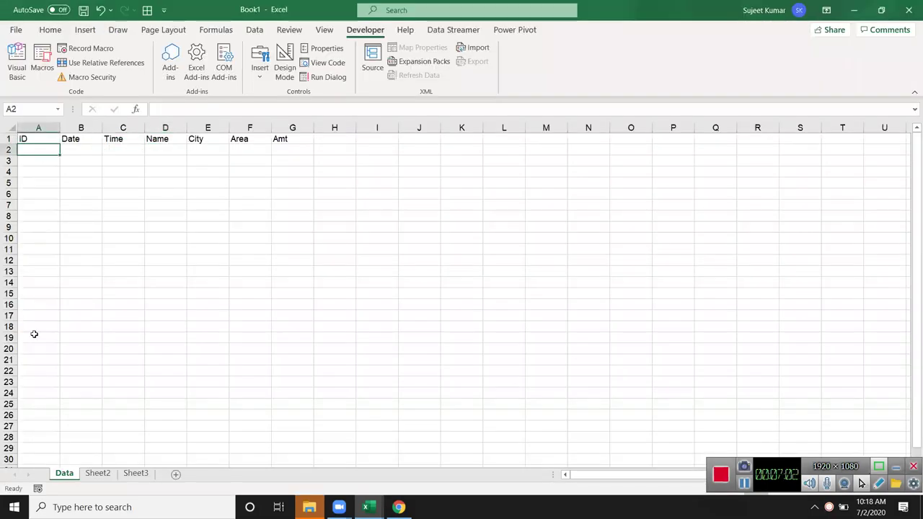
pyautogui.hotkey('alt', 'F11')
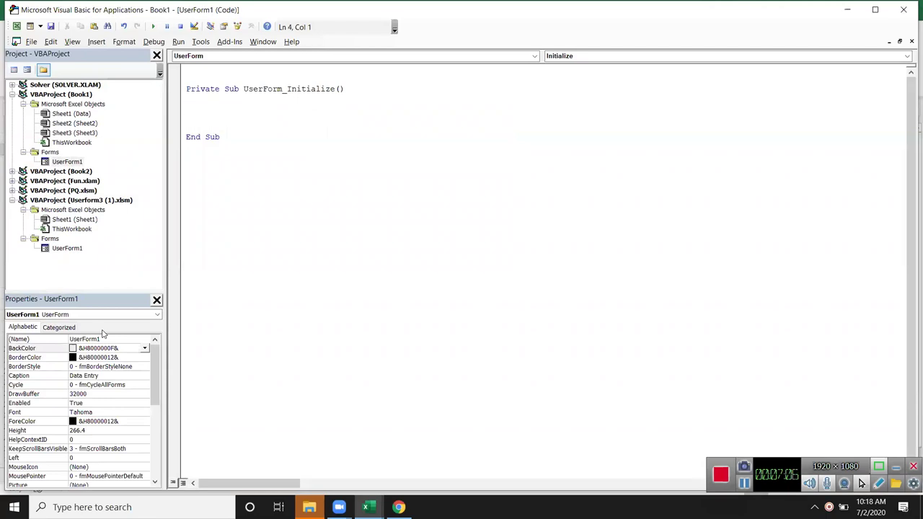
# Step: Write ID = Application.WorksheetFunction.Max(Sheets("Data").Range("A:A")) + 1 in UserForm_Initialize
pyautogui.press('Return')
pyautogui.write('ID')
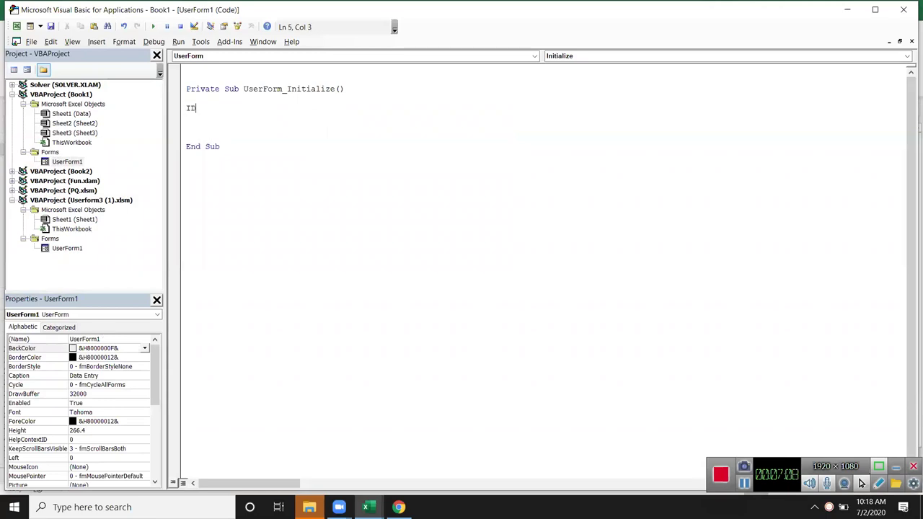
pyautogui.write('=application')
pyautogui.write('.wo')
pyautogui.press('Tab')
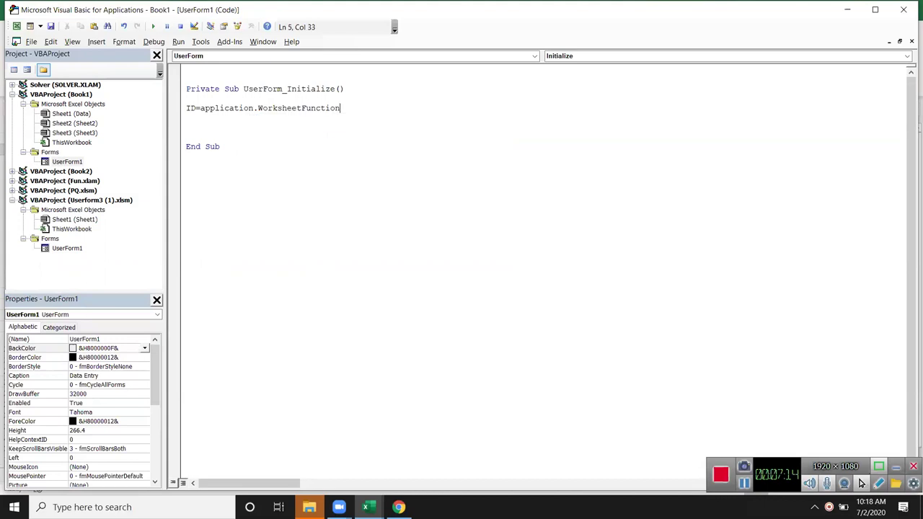
pyautogui.write('.ma')
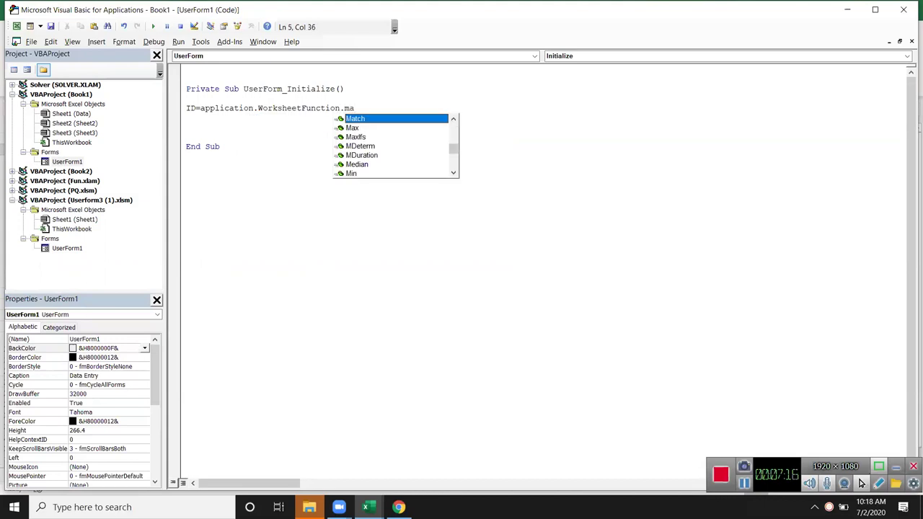
pyautogui.press('Tab')
pyautogui.press('BackSpace')
pyautogui.press('BackSpace')
pyautogui.press('BackSpace')
pyautogui.write('x')
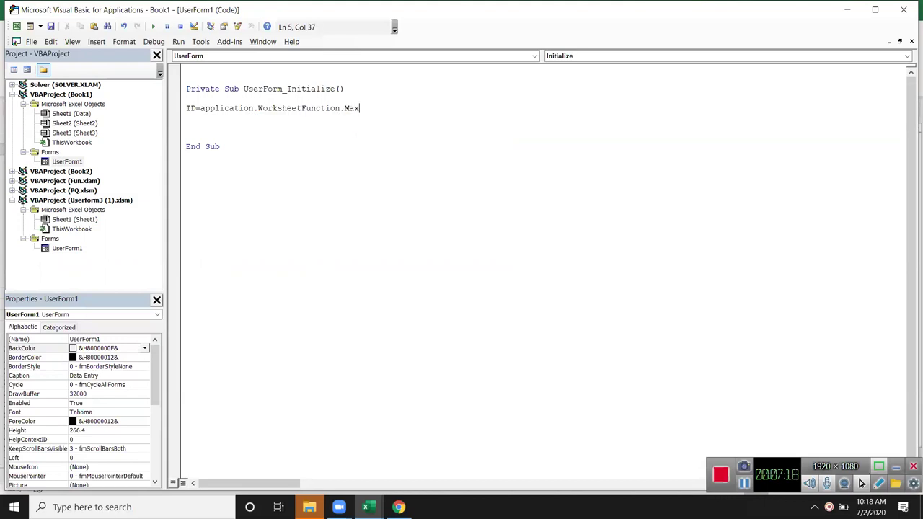
pyautogui.write('(')
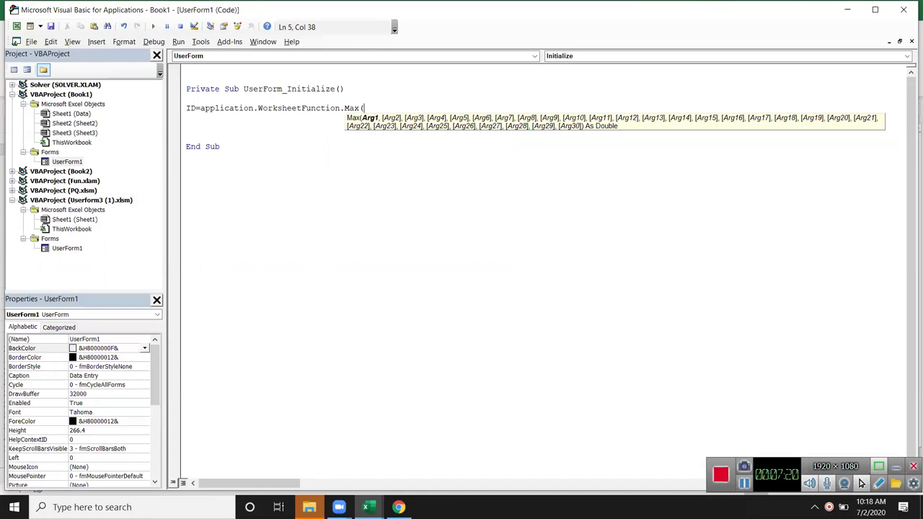
pyautogui.write('range("')
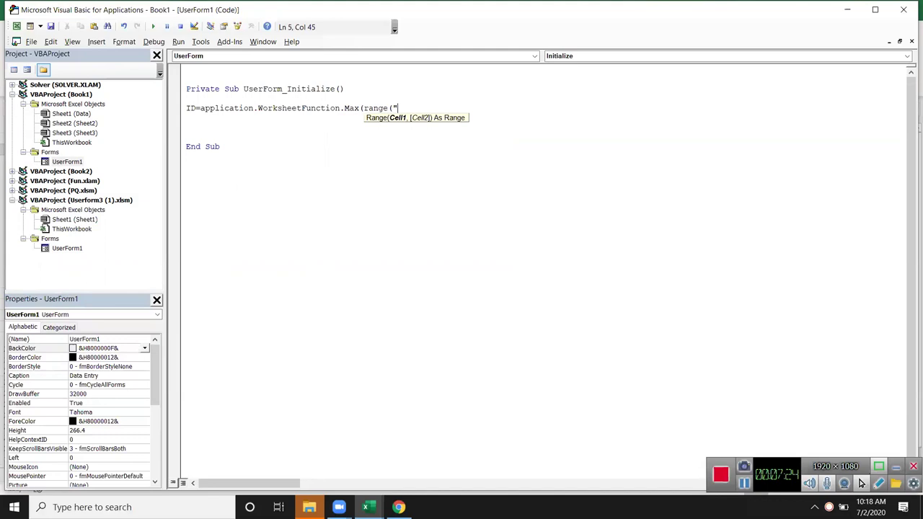
pyautogui.write('A:A"')
pyautogui.write(')')
pyautogui.press('Left')
pyautogui.press('Left')
pyautogui.press('Left')
pyautogui.press('Left')
pyautogui.press('Left')
pyautogui.press('Left')
pyautogui.press('Left')
pyautogui.press('Left')
pyautogui.press('Left')
pyautogui.write('sheets')
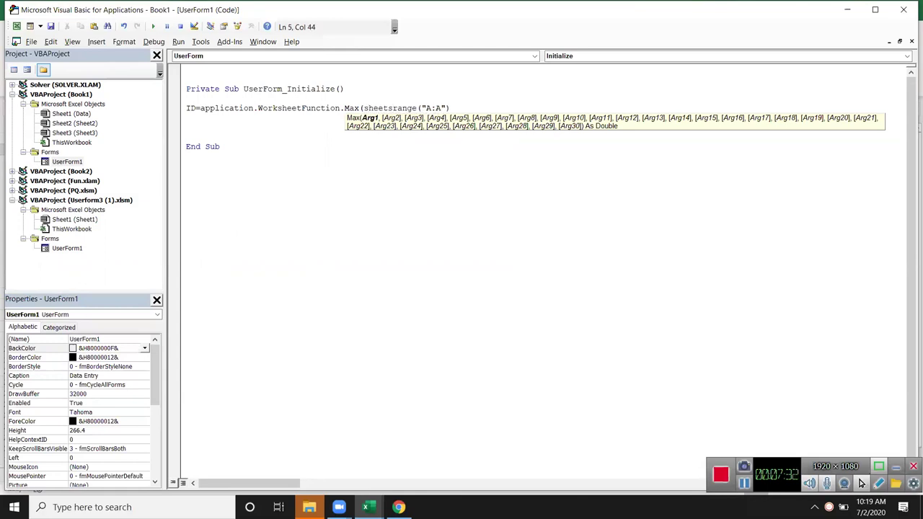
pyautogui.write('(')
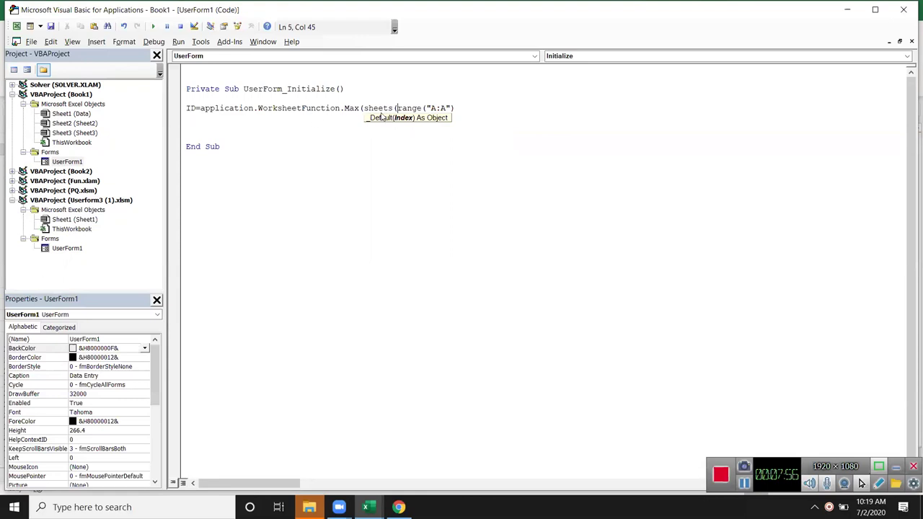
pyautogui.write('"Data:')
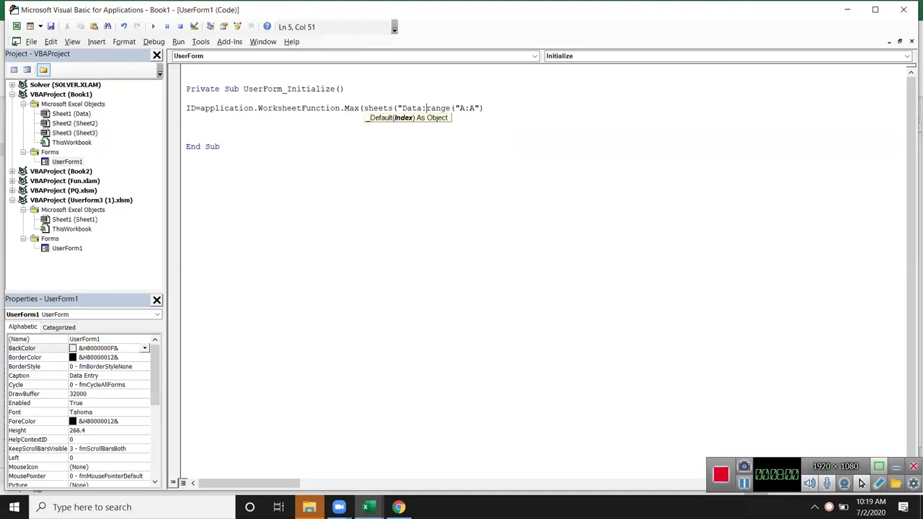
pyautogui.press('BackSpace')
pyautogui.write('"')
pyautogui.write(').')
pyautogui.press('Right')
pyautogui.press('Right')
pyautogui.press('Right')
pyautogui.press('Right')
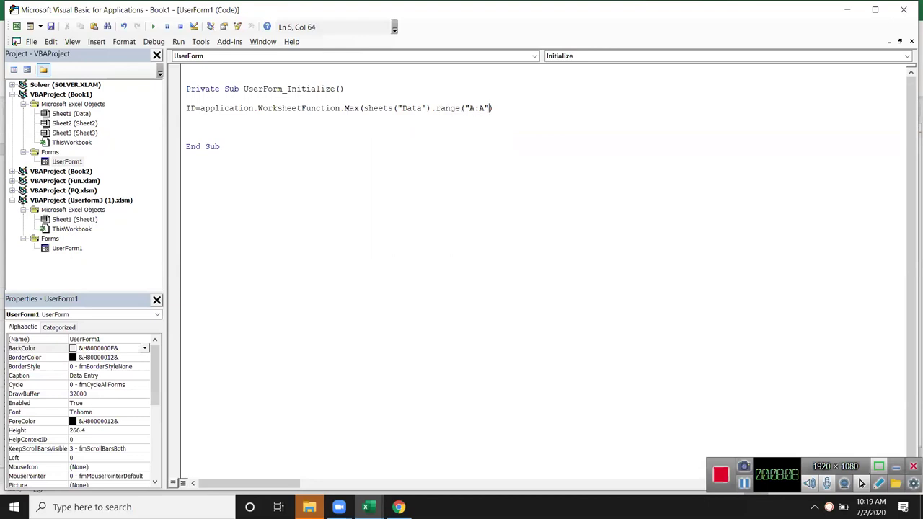
pyautogui.write(')+1')
pyautogui.press('Down')
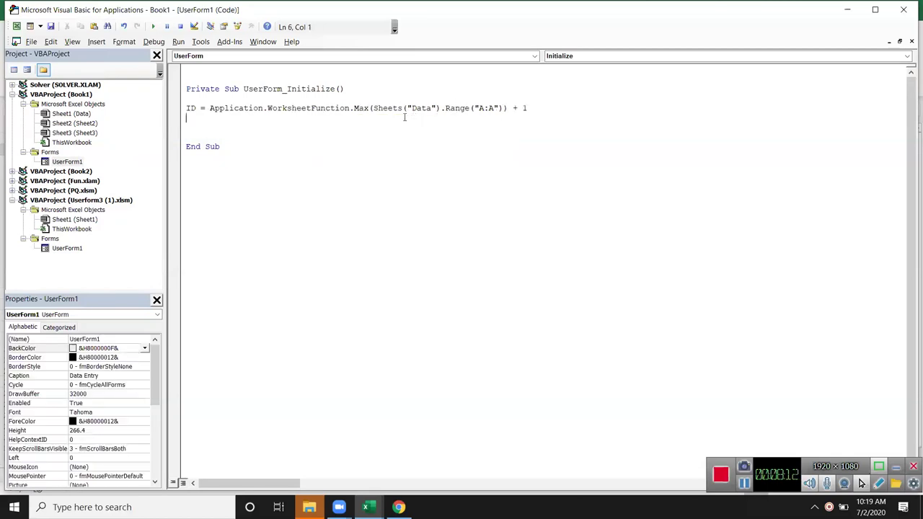
# Step: Add Me.TextBox1.Value = ID so the new ID fills the first box
pyautogui.write('s')
pyautogui.press('BackSpace')
pyautogui.write('me')
pyautogui.write('.te')
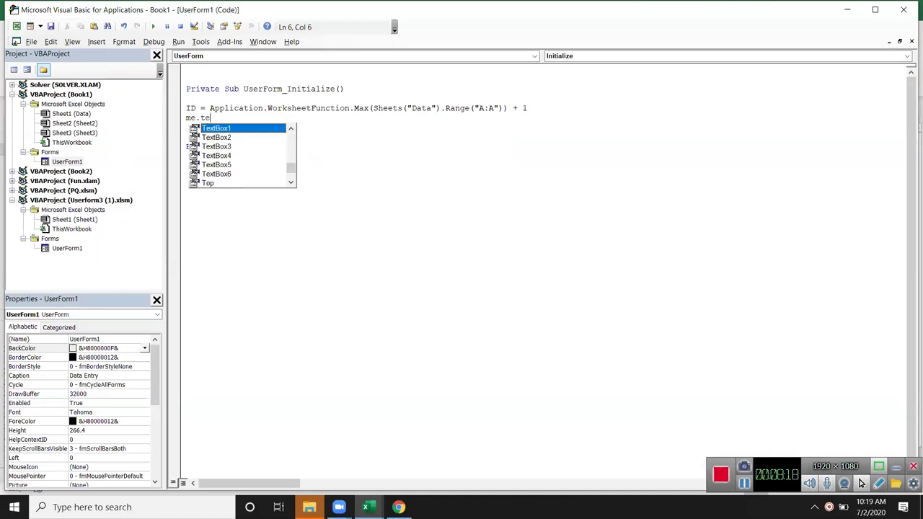
pyautogui.press('Tab')
pyautogui.write('.')
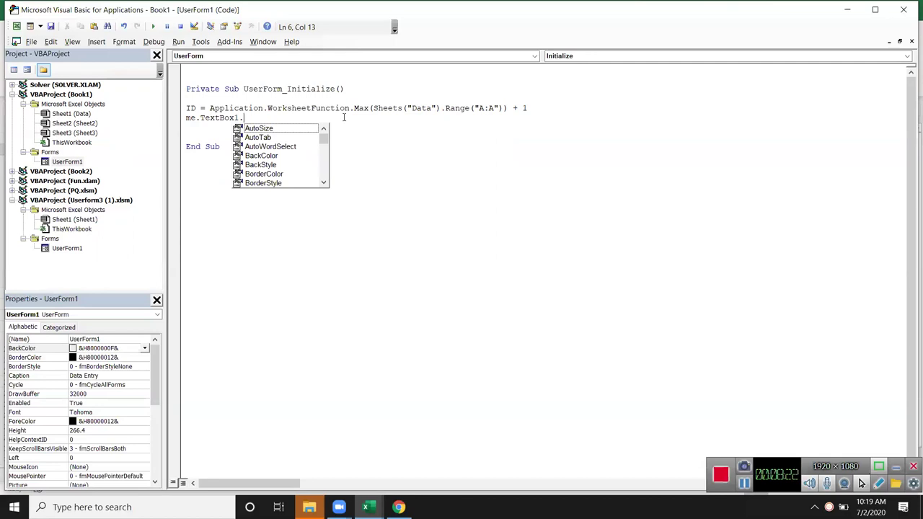
pyautogui.write('v')
pyautogui.press('Tab')
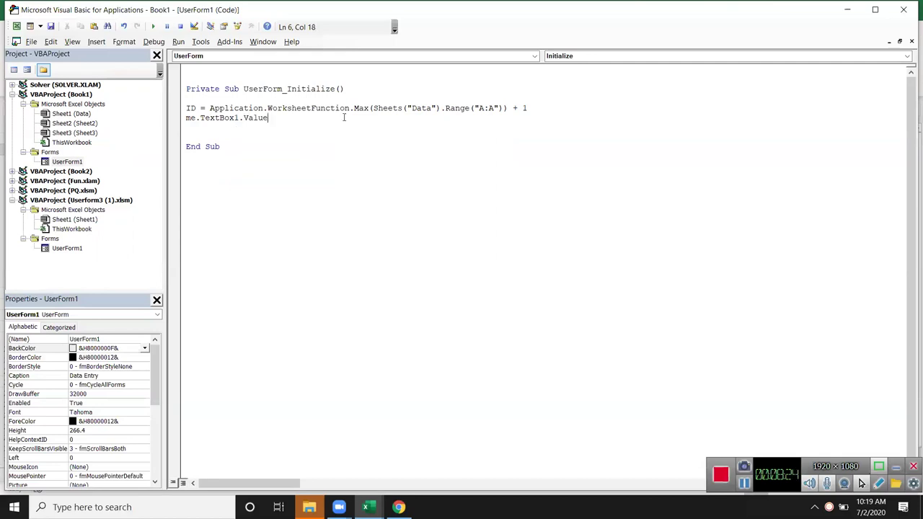
pyautogui.write('= ID')
pyautogui.press('Return')
pyautogui.doubleClick(69, 162)
# Step: Change the ID text box's (Name) from TextBox1 to ID and reopen the form's code
pyautogui.click(203, 88)
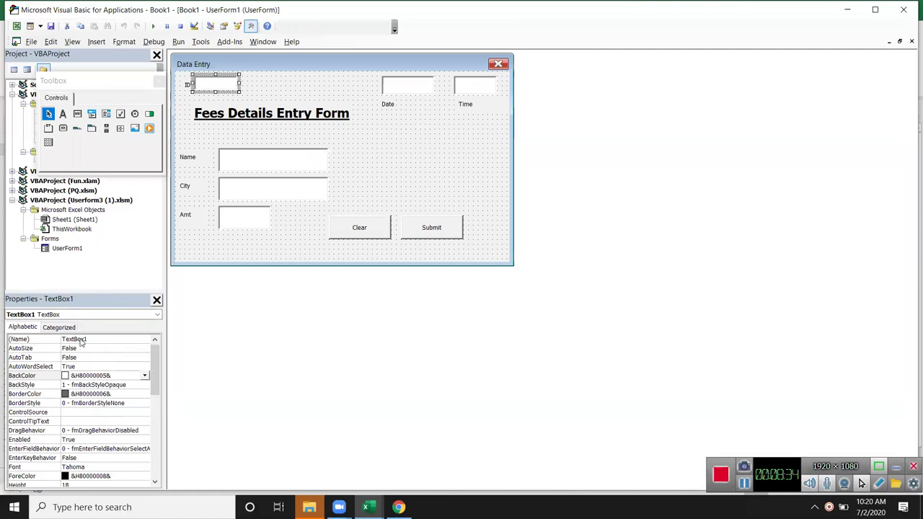
pyautogui.click(81, 342)
pyautogui.write('ID')
pyautogui.press('Return')
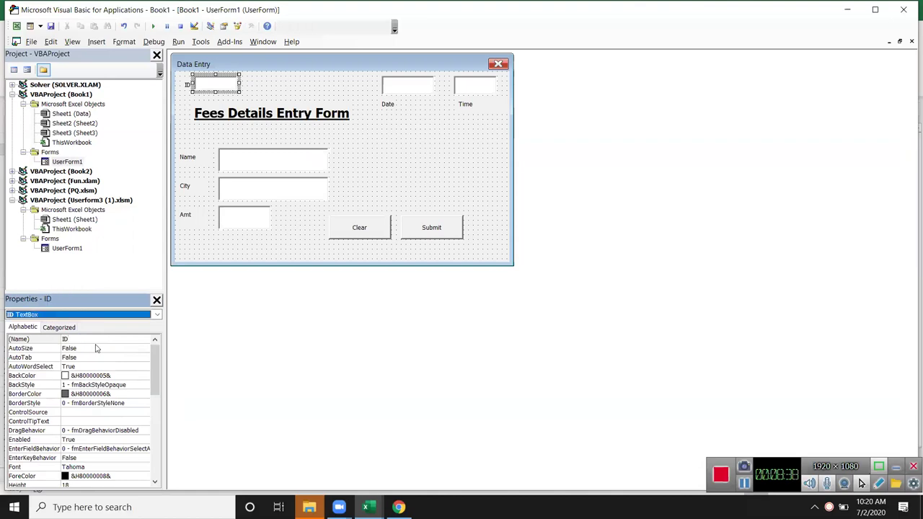
pyautogui.doubleClick(403, 140)
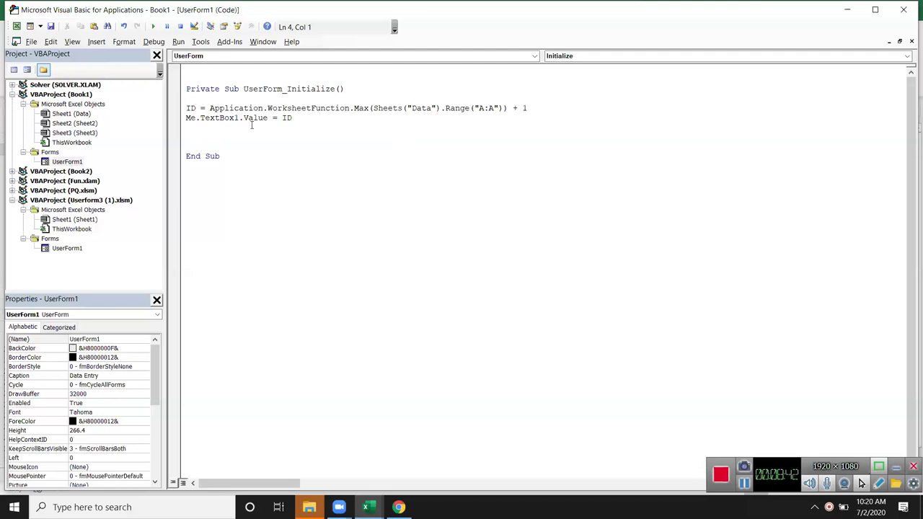
# Step: Replace TextBox1 with ID in the ID line and add Me.TextBox2.Value = Date
pyautogui.doubleClick(222, 119)
pyautogui.write('ID')
pyautogui.click(213, 128)
pyautogui.press('Return')
pyautogui.write('mess')
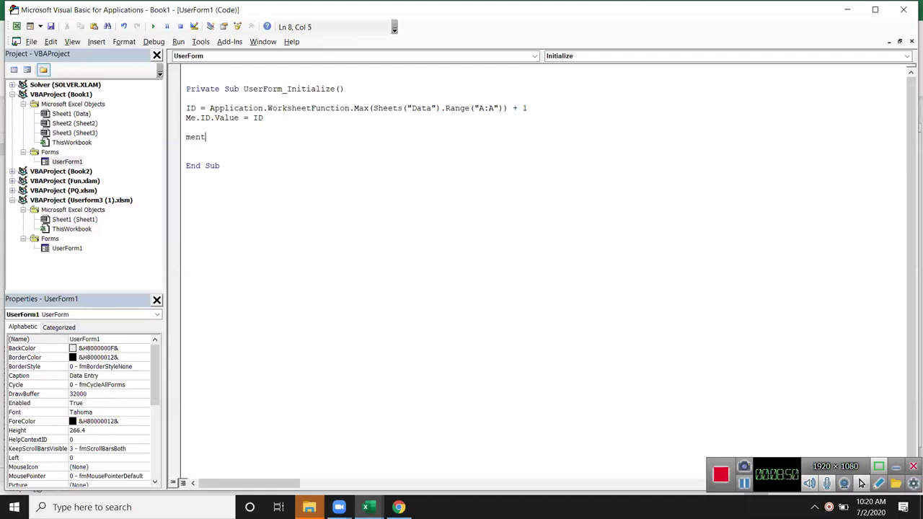
pyautogui.press('BackSpace')
pyautogui.press('BackSpace')
pyautogui.write('.te')
pyautogui.press('Tab')
pyautogui.write('.v')
pyautogui.press('Tab')
pyautogui.write('Date')
pyautogui.press('Return')
# Step: Add Me.TextBox3.Value = Format(Now, "HH:MM:SS") to fill in the current time
pyautogui.write('me.te')
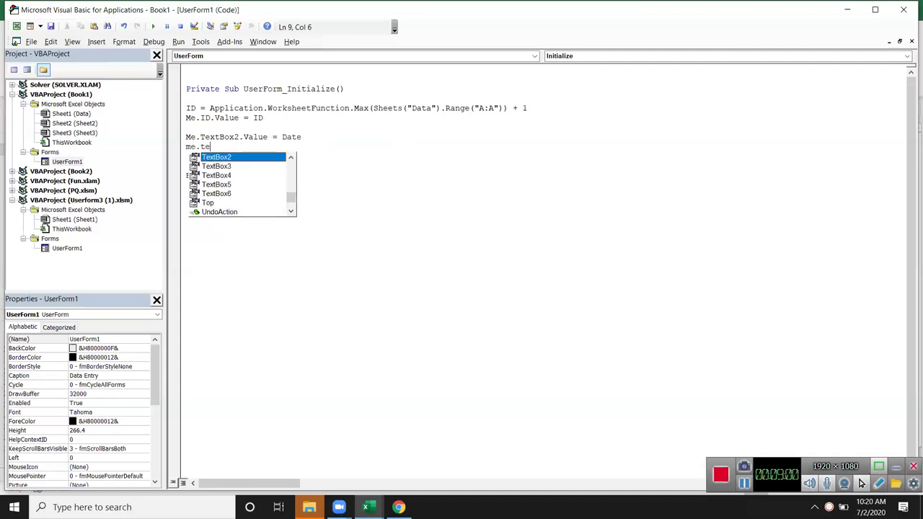
pyautogui.press('Tab')
pyautogui.write('.vl')
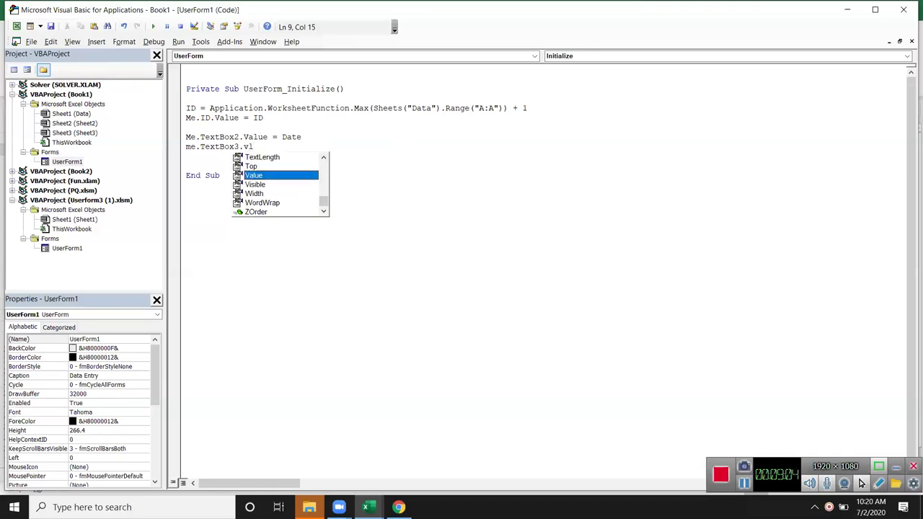
pyautogui.press('Tab')
pyautogui.write('format(now,"HH')
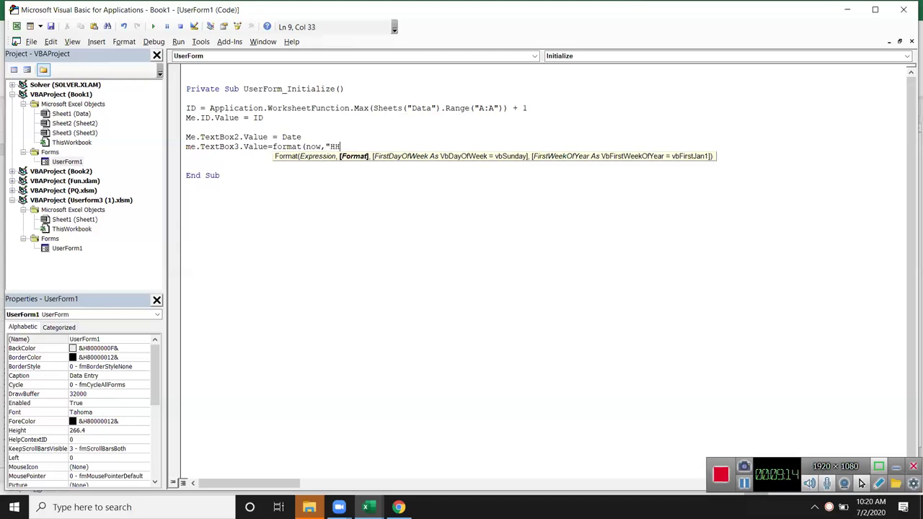
pyautogui.write(':MM:SS')
pyautogui.write('")')
pyautogui.press('Return')
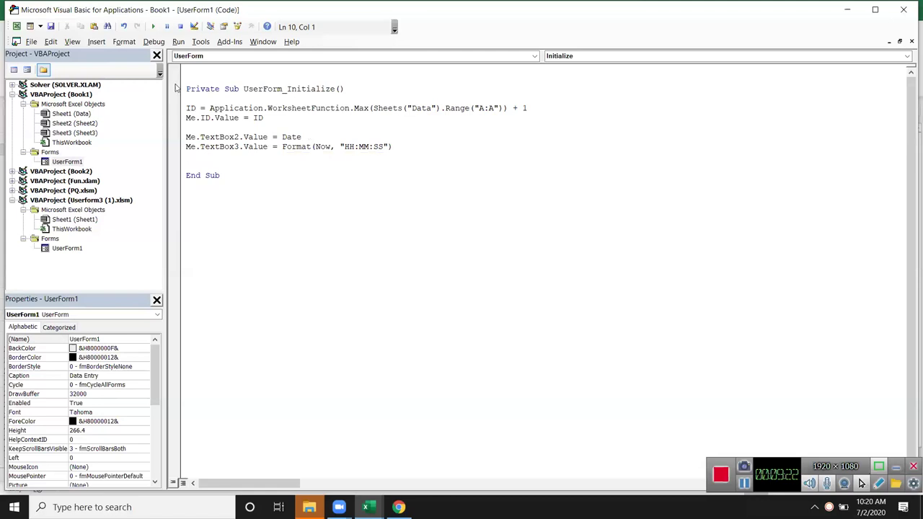
# Step: Run the form, confirm ID 1, date 7/2/2020 and the time appear, and test editing the ID
pyautogui.click(152, 26)
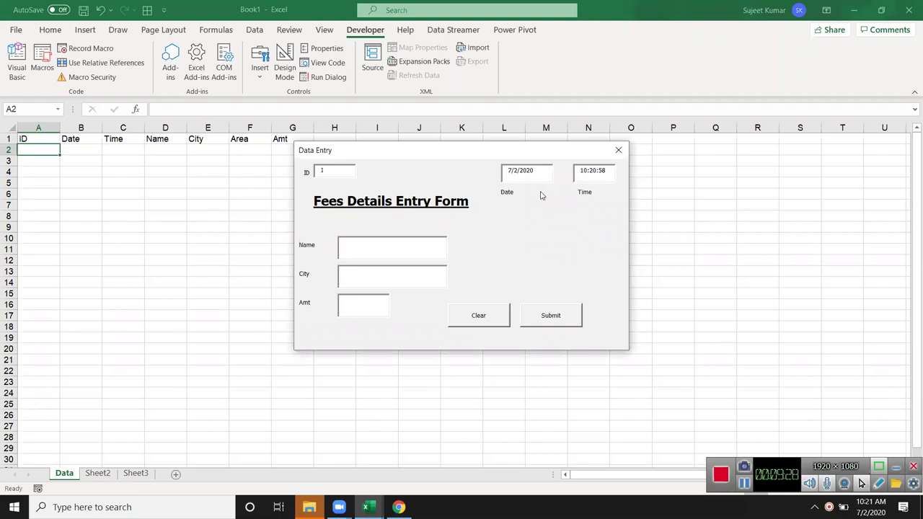
pyautogui.press('BackSpace')
pyautogui.write('2')
# Step: Close the running form and set the ID box's Enabled property to False
pyautogui.click(618, 150)
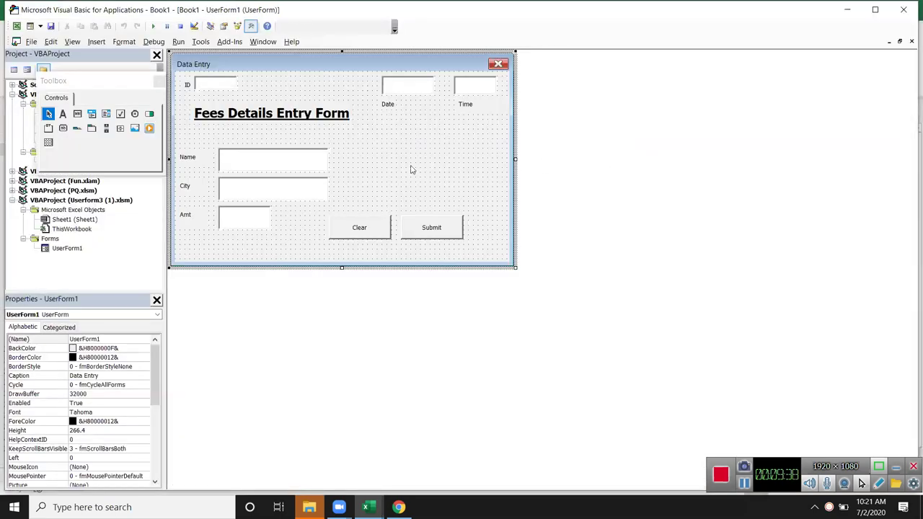
pyautogui.click(209, 82)
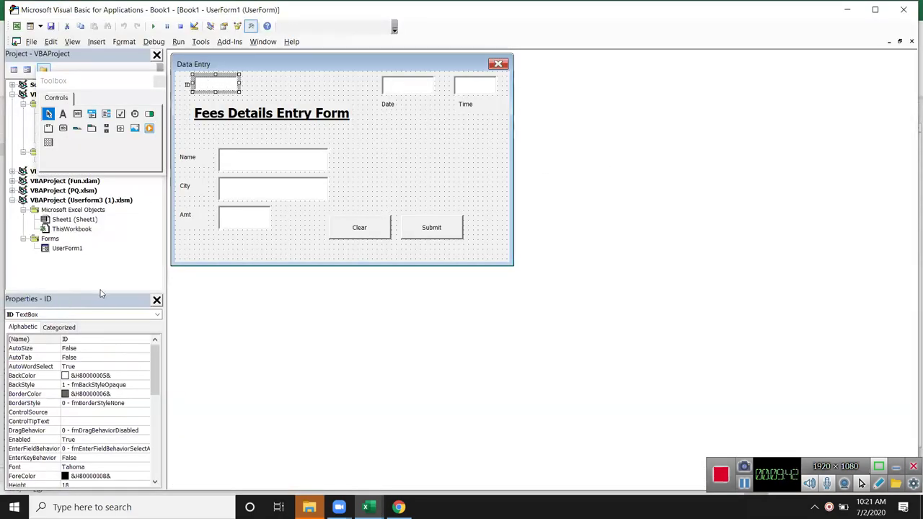
pyautogui.moveTo(99, 290); pyautogui.dragTo(100, 221)
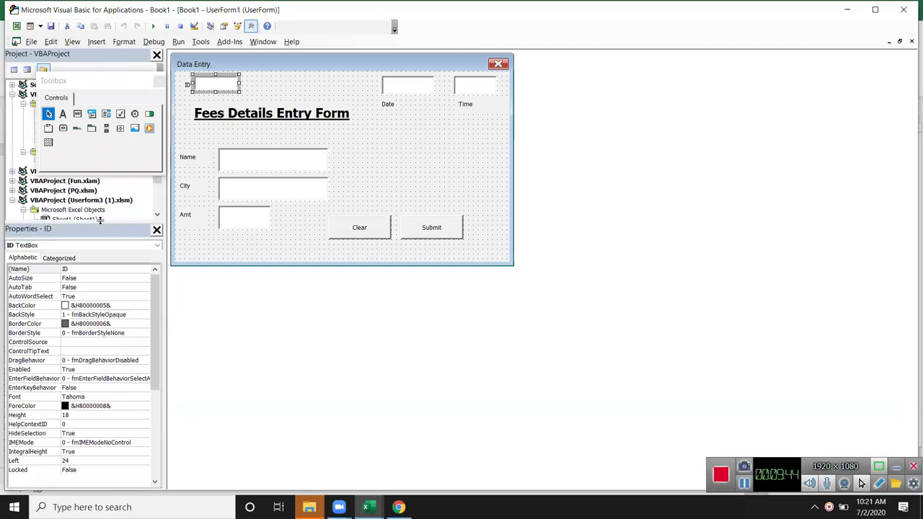
pyautogui.scroll(-1, 92, 416)
pyautogui.scroll(-3, 92, 416)
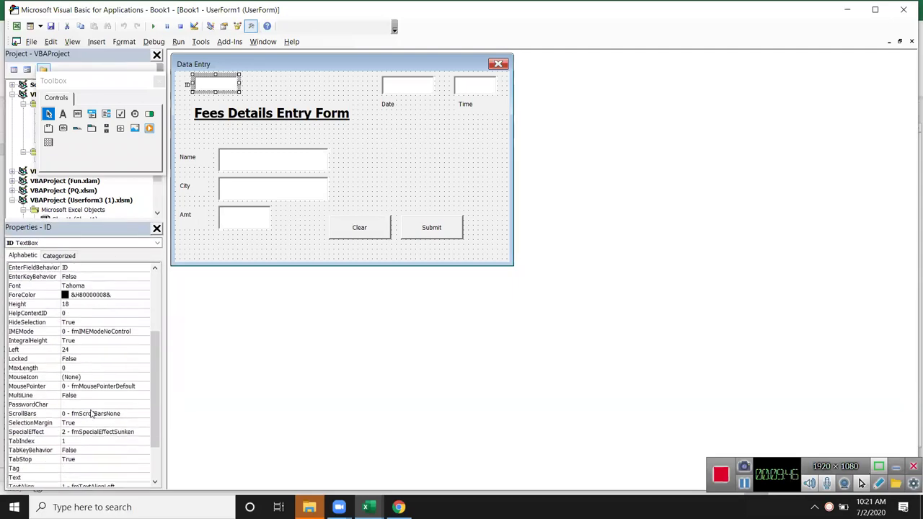
pyautogui.scroll(-3, 92, 412)
pyautogui.scroll(2, 93, 413)
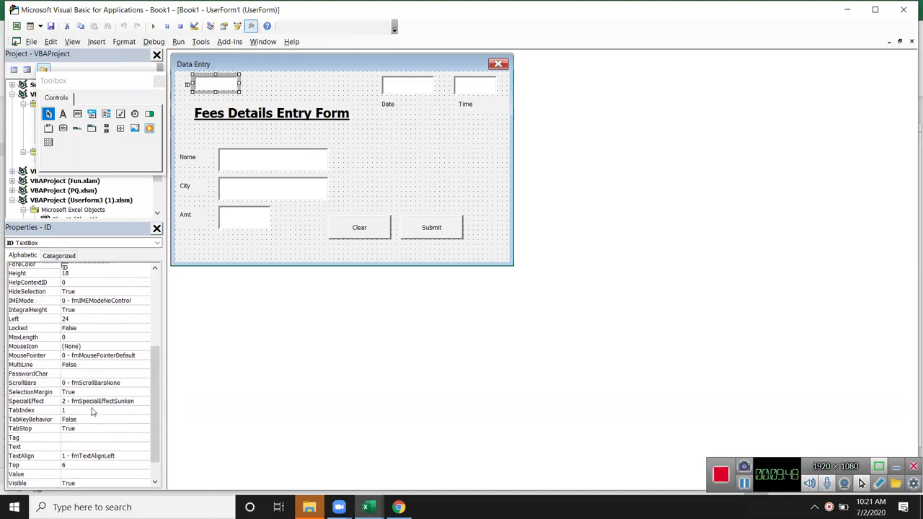
pyautogui.scroll(2, 93, 413)
pyautogui.click(66, 313)
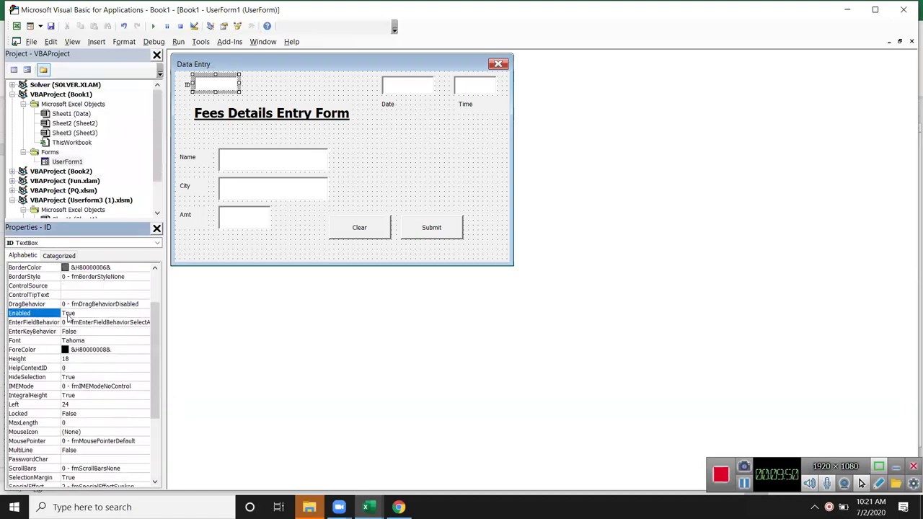
pyautogui.click(144, 314)
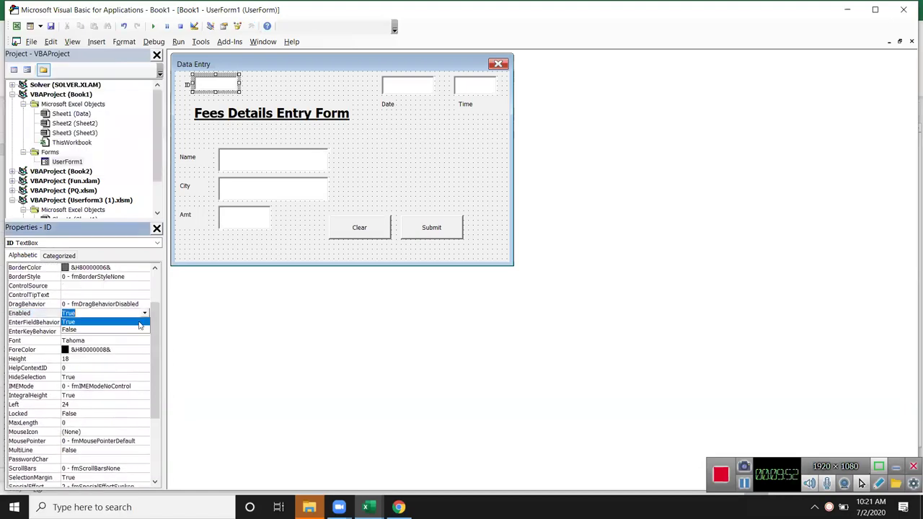
pyautogui.click(137, 331)
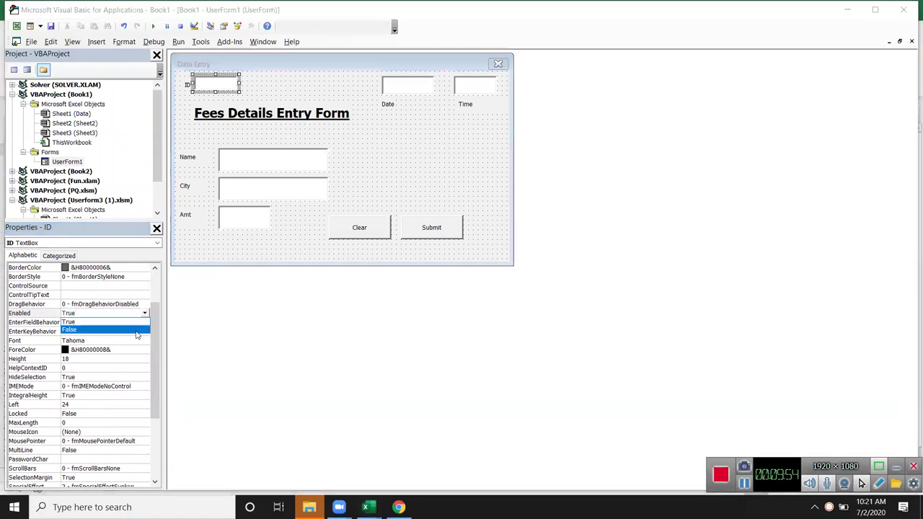
# Step: Set Enabled to False on the Date and Time boxes, then select the form itself
pyautogui.click(405, 92)
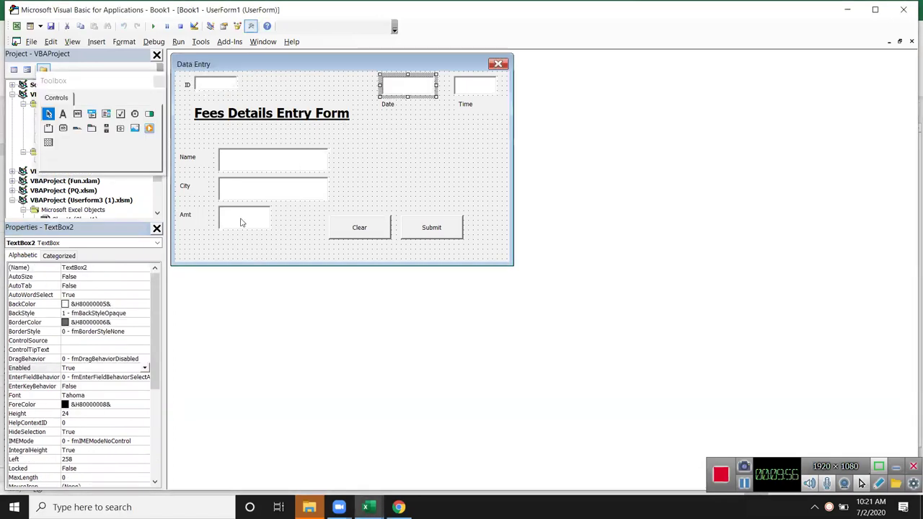
pyautogui.scroll(-2, 160, 358)
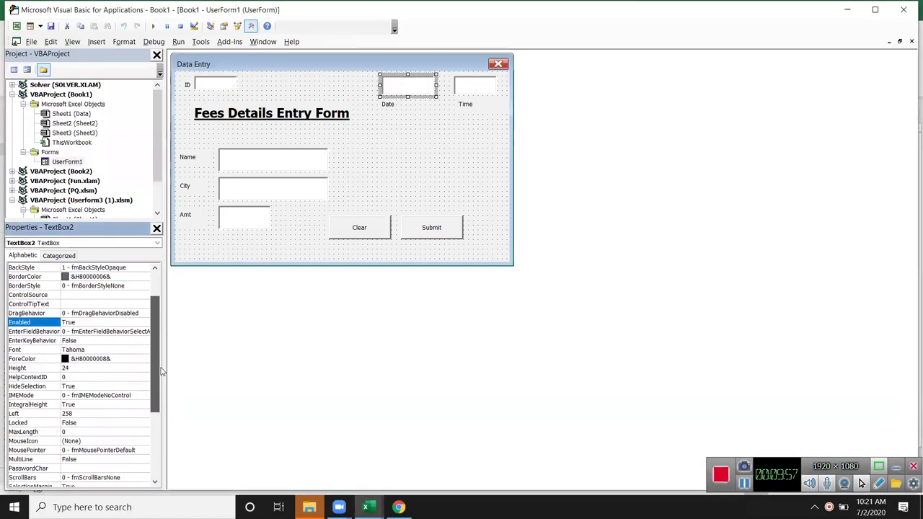
pyautogui.click(145, 322)
pyautogui.click(132, 338)
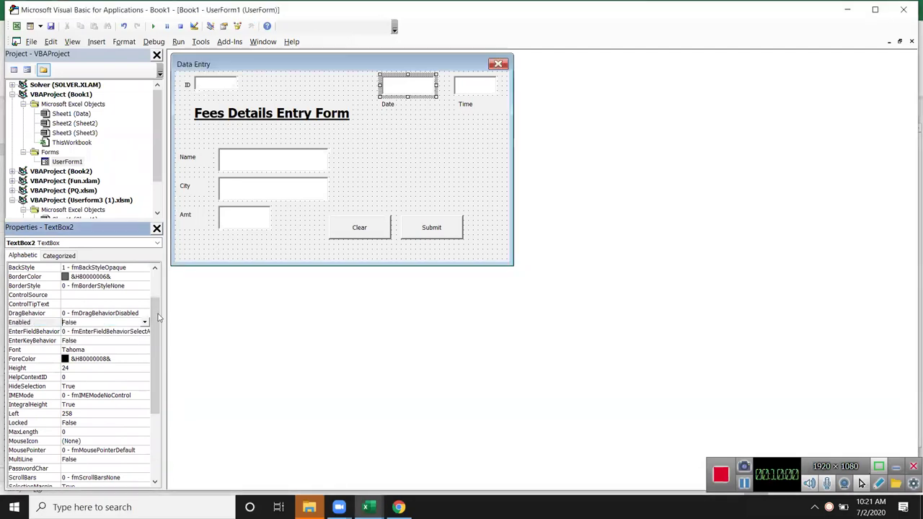
pyautogui.click(476, 85)
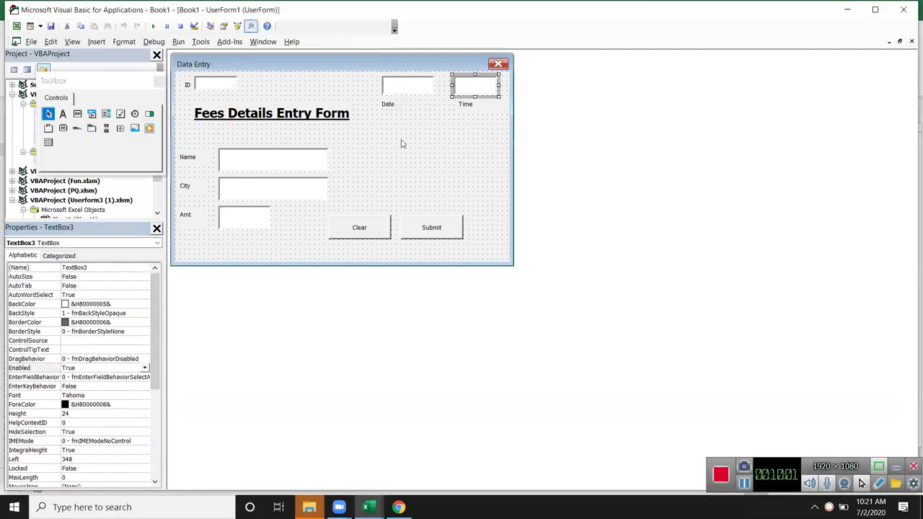
pyautogui.click(144, 367)
pyautogui.click(128, 385)
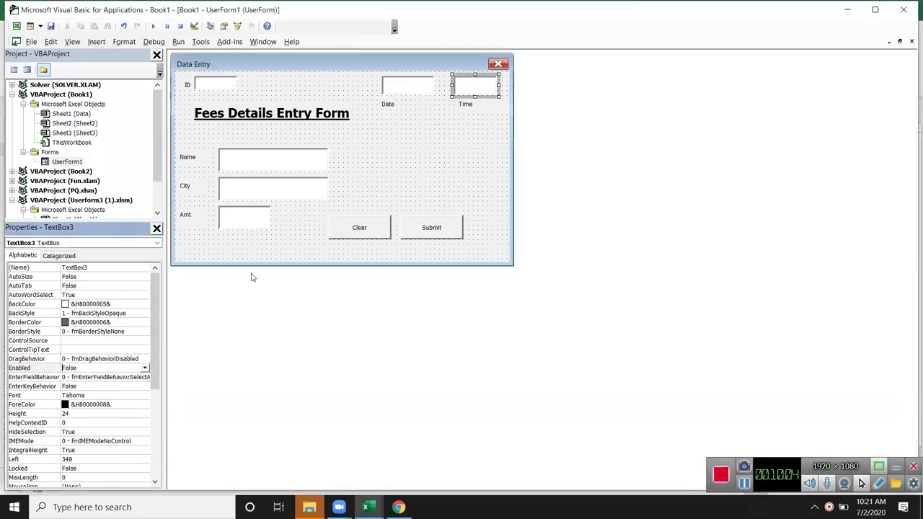
pyautogui.click(385, 174)
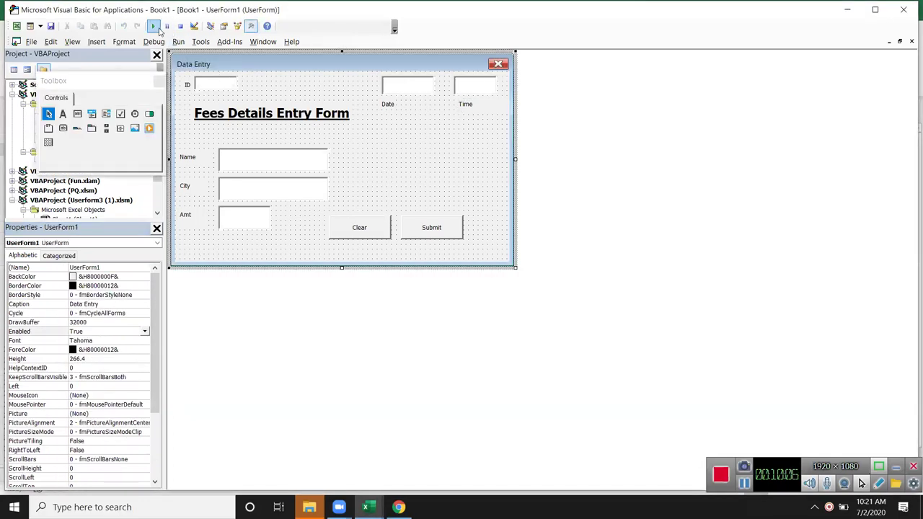
pyautogui.click(156, 28)
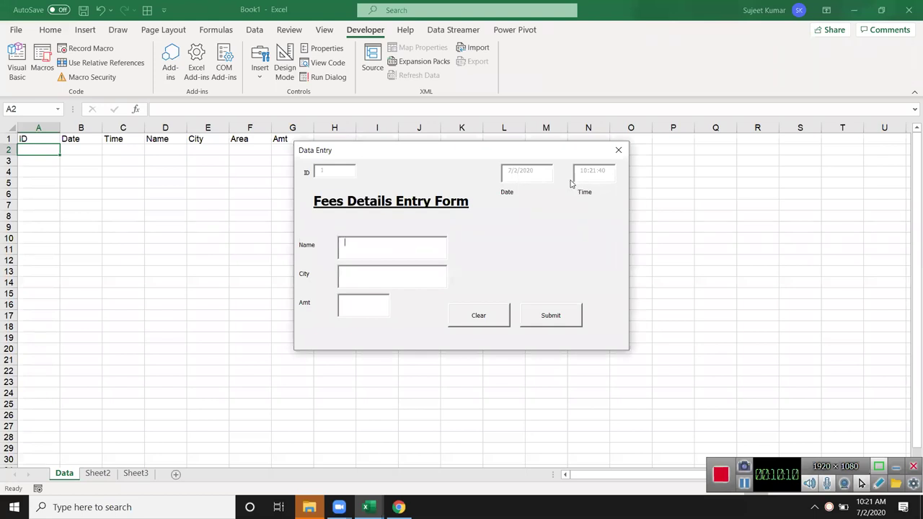
pyautogui.click(339, 246)
pyautogui.moveTo(320, 149); pyautogui.dragTo(389, 174)
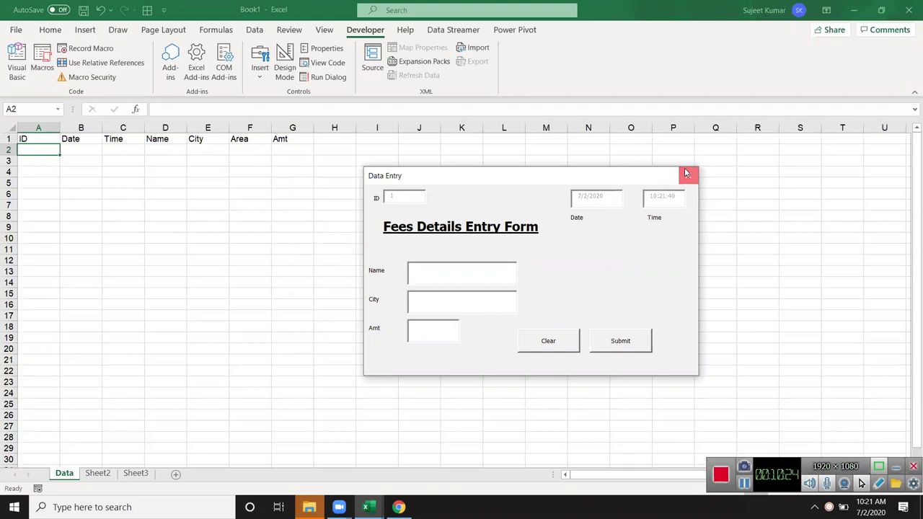
pyautogui.click(686, 173)
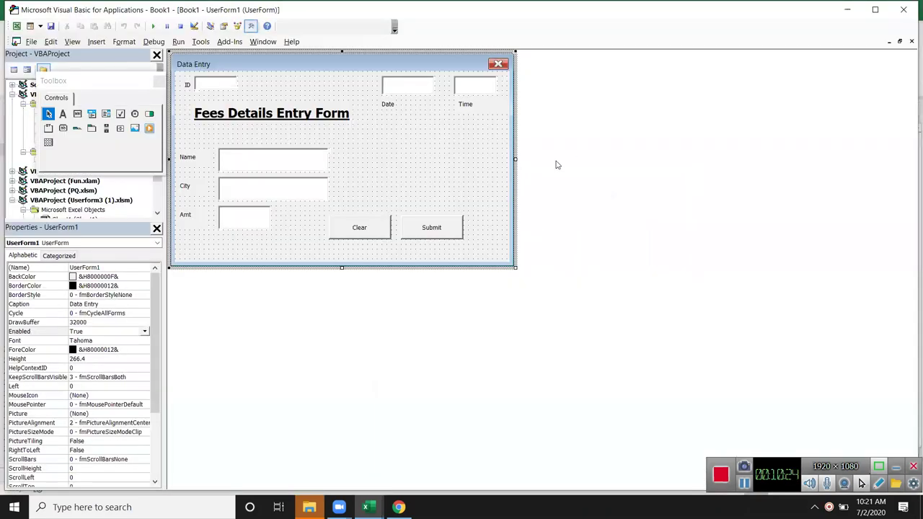
# Step: In Submit's Click procedure, write Range("A65000").End(xlUp).Offset(1, 0).Value = ID.Value
pyautogui.doubleClick(456, 227)
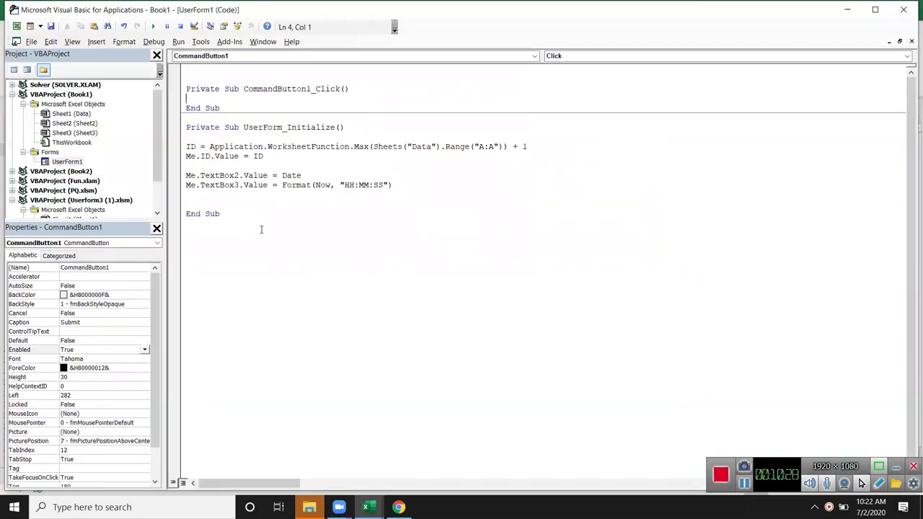
pyautogui.press('Down')
pyautogui.press('Up')
pyautogui.press('Return')
pyautogui.press('Return')
pyautogui.press('Up')
pyautogui.press('Up')
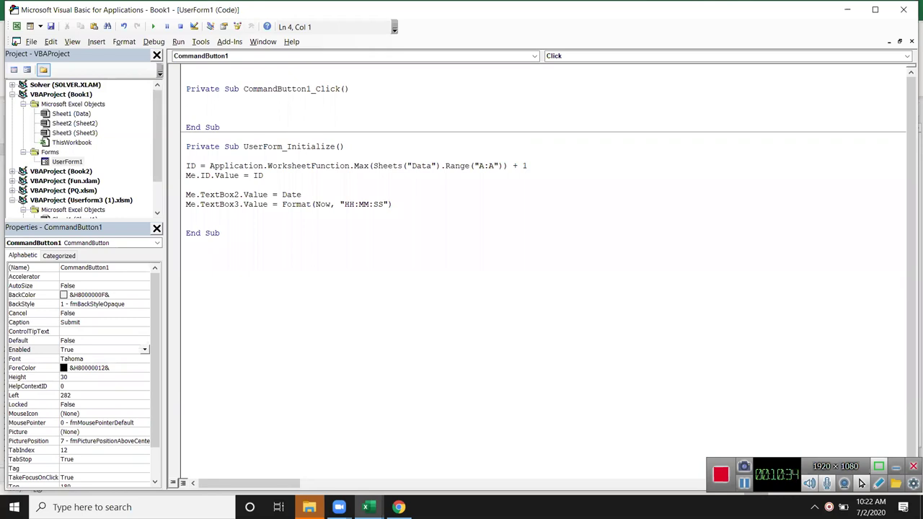
pyautogui.write('range("A')
pyautogui.write('65000')
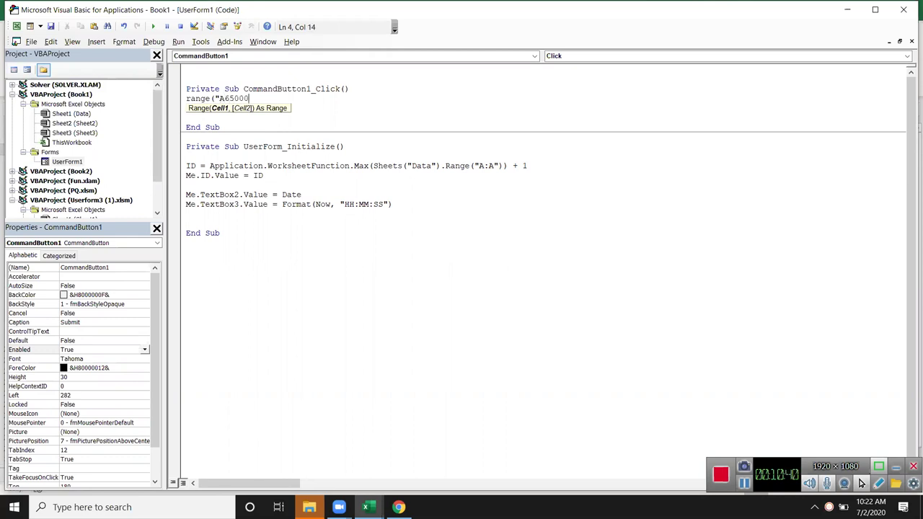
pyautogui.write('").end(')
pyautogui.press('Down')
pyautogui.press('Down')
pyautogui.press('Down')
pyautogui.press('Down')
pyautogui.press('Tab')
pyautogui.write(').of')
pyautogui.press('Tab')
pyautogui.write('(')
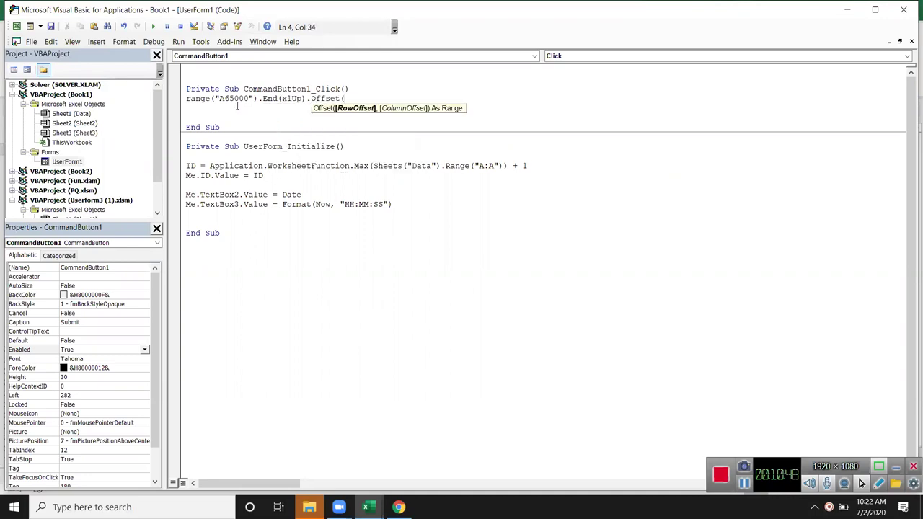
pyautogui.write('1,0')
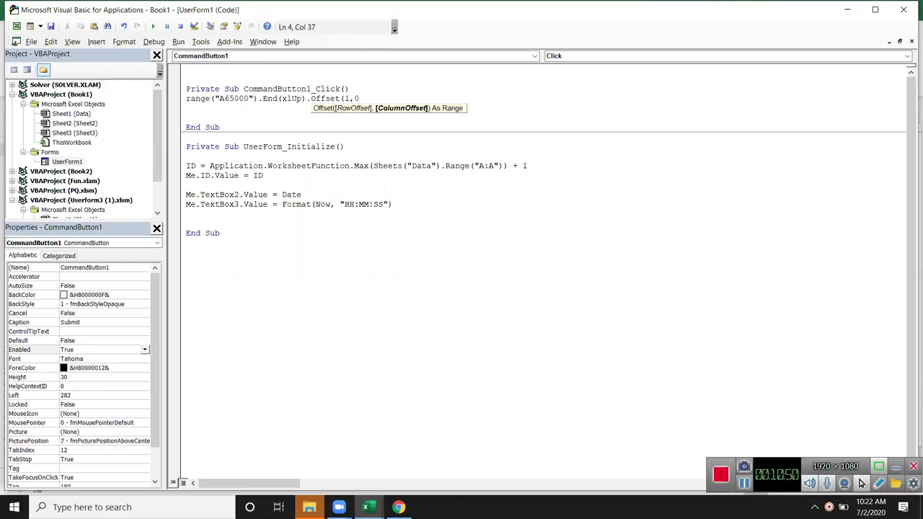
pyautogui.write(').valu')
pyautogui.press('Tab')
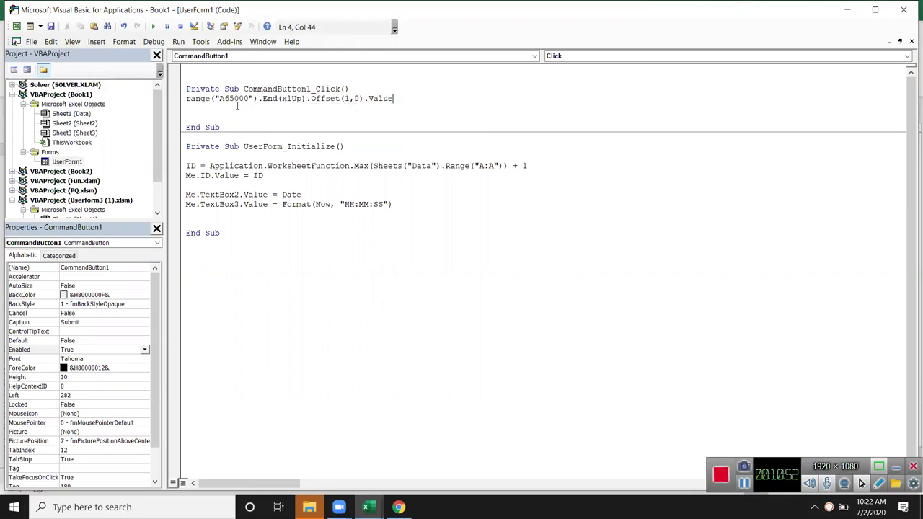
pyautogui.write('=id')
pyautogui.write('.valu')
pyautogui.press('Tab')
pyautogui.press('Return')
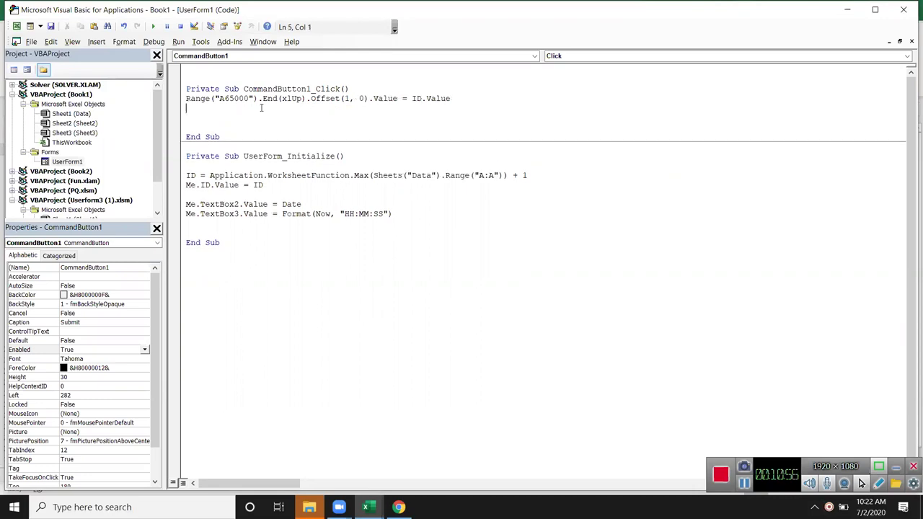
# Step: Prefix the line with Sheets("Data"). and the ID box with Me. to target the Data sheet
pyautogui.click(187, 98)
pyautogui.click(412, 98)
pyautogui.write('me')
pyautogui.write('.')
pyautogui.click(276, 99)
pyautogui.click(188, 98)
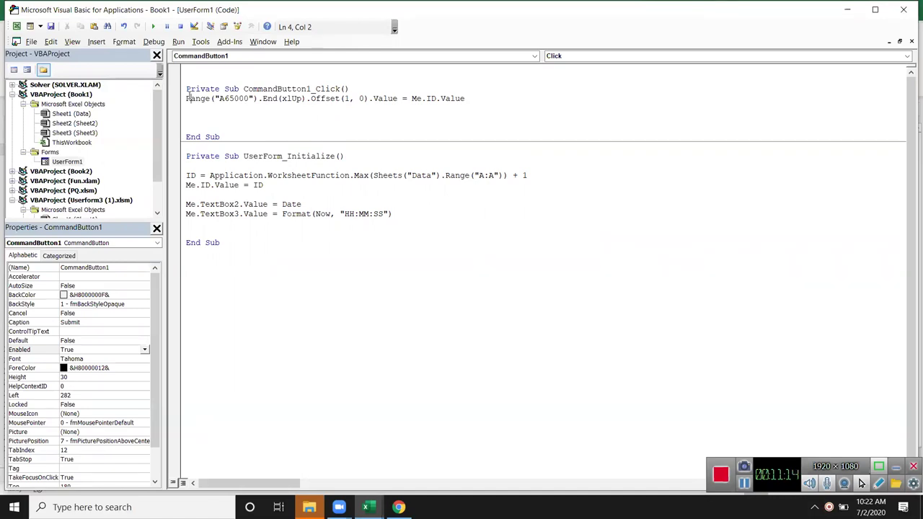
pyautogui.click(187, 98)
pyautogui.write('sheets')
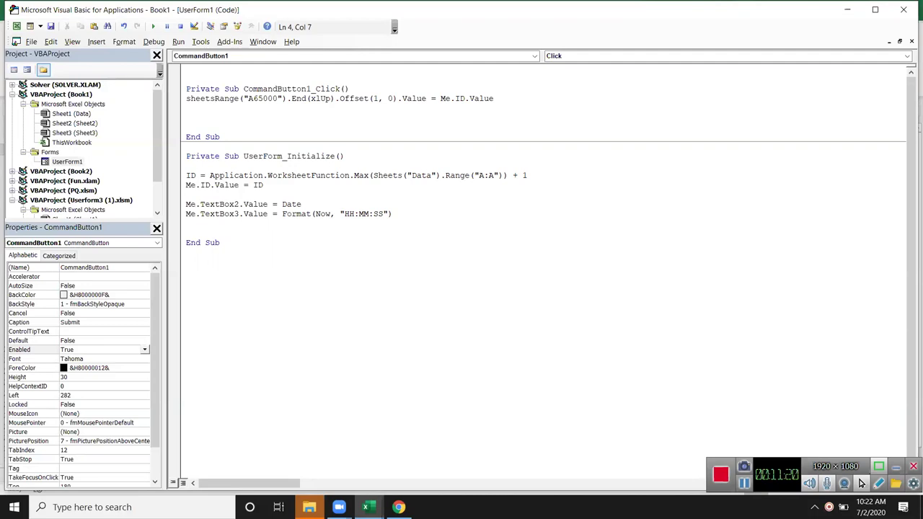
pyautogui.write('("Data").')
pyautogui.click(194, 109)
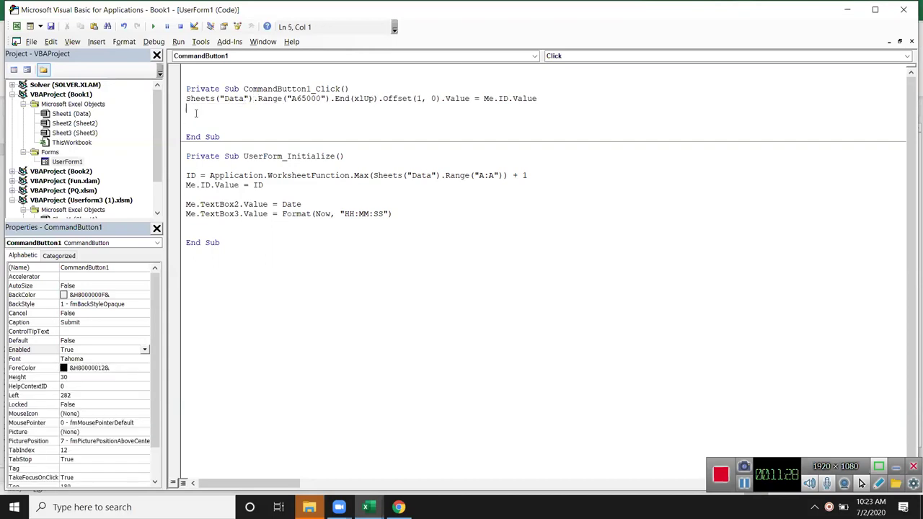
pyautogui.hotkey('shift', 'Up')
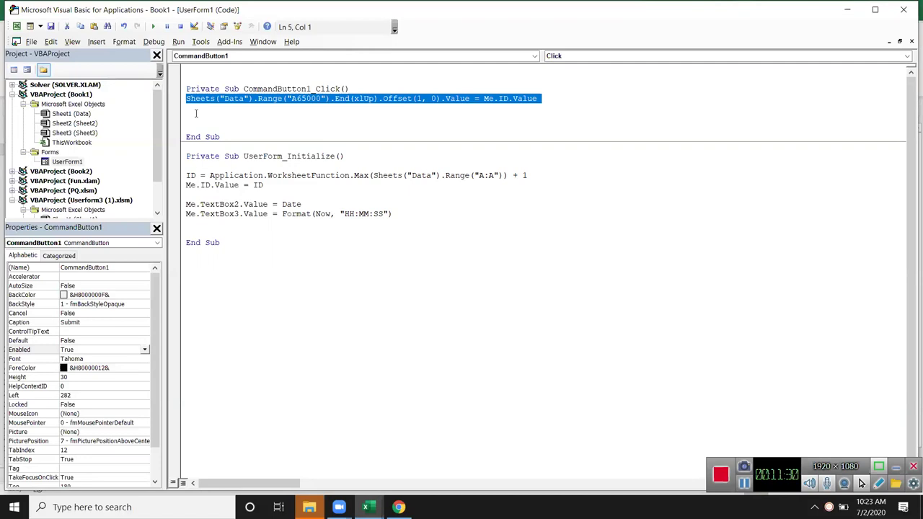
# Step: Duplicate the Sheets line so it writes TextBox2.Value at Offset(0, 1)
pyautogui.hotkey('ctrl', 'c')
pyautogui.press('Down')
pyautogui.hotkey('ctrl', 'v')
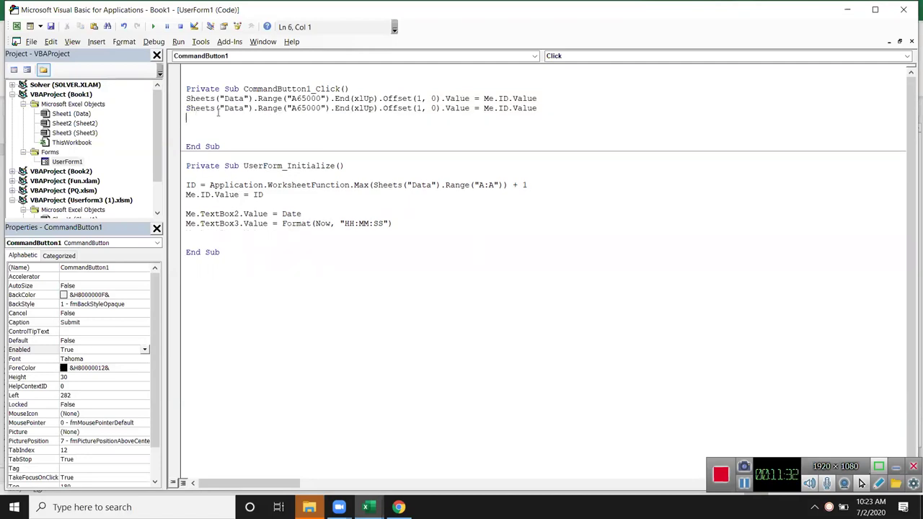
pyautogui.doubleClick(420, 108)
pyautogui.write('0')
pyautogui.click(431, 109)
pyautogui.press('Delete')
pyautogui.write('1')
pyautogui.click(508, 108)
pyautogui.doubleClick(508, 108)
pyautogui.click(560, 115)
pyautogui.press('Up')
pyautogui.press('BackSpace')
pyautogui.press('BackSpace')
pyautogui.press('BackSpace')
pyautogui.press('BackSpace')
pyautogui.press('BackSpace')
pyautogui.press('BackSpace')
pyautogui.press('BackSpace')
pyautogui.press('BackSpace')
pyautogui.write('.te')
pyautogui.press('Down')
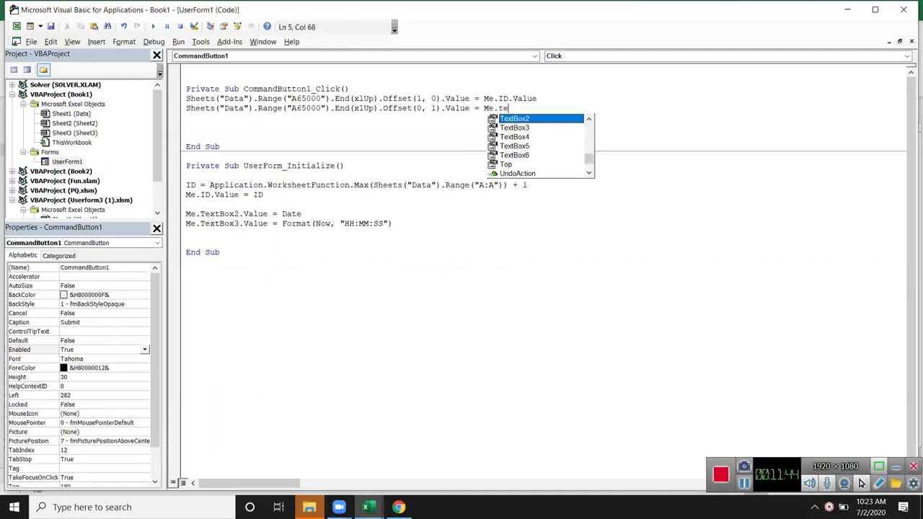
pyautogui.press('Tab')
pyautogui.write('.v')
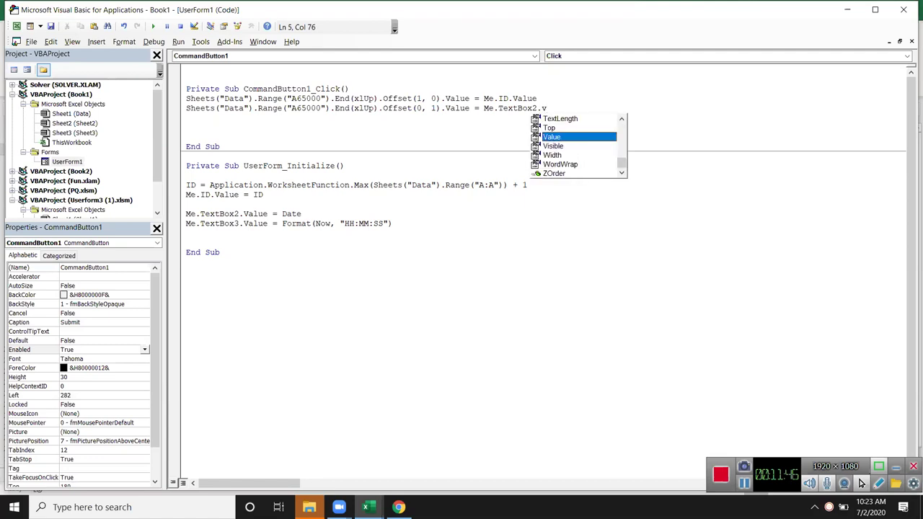
pyautogui.press('Tab')
pyautogui.press('Return')
# Step: Copy the TextBox2 line into three more lines with column offsets 2, 3 and 4
pyautogui.press('Up')
pyautogui.hotkey('shift', 'Down')
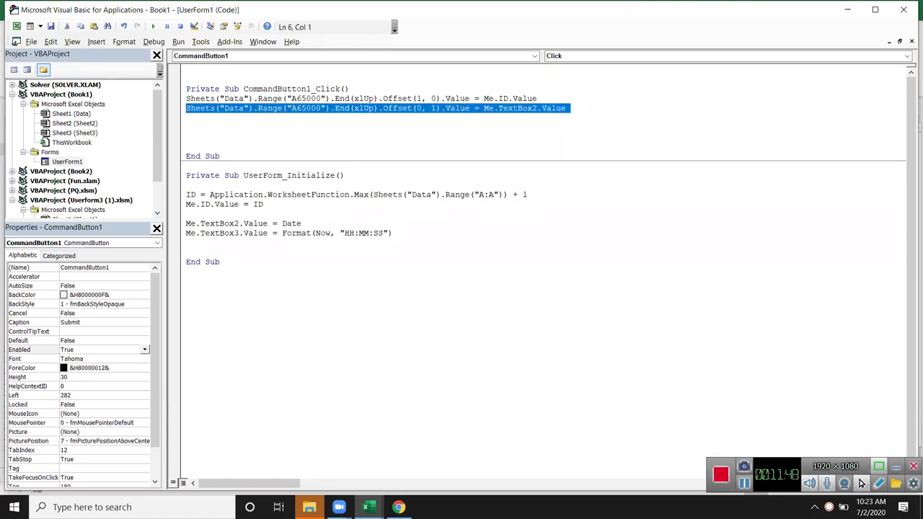
pyautogui.hotkey('ctrl', 'c')
pyautogui.hotkey('ctrl', 'v')
# Step: Add a final line writing TextBox6.Value at Offset(0, 5)
pyautogui.hotkey('ctrl', 'v')
pyautogui.hotkey('ctrl', 'v')
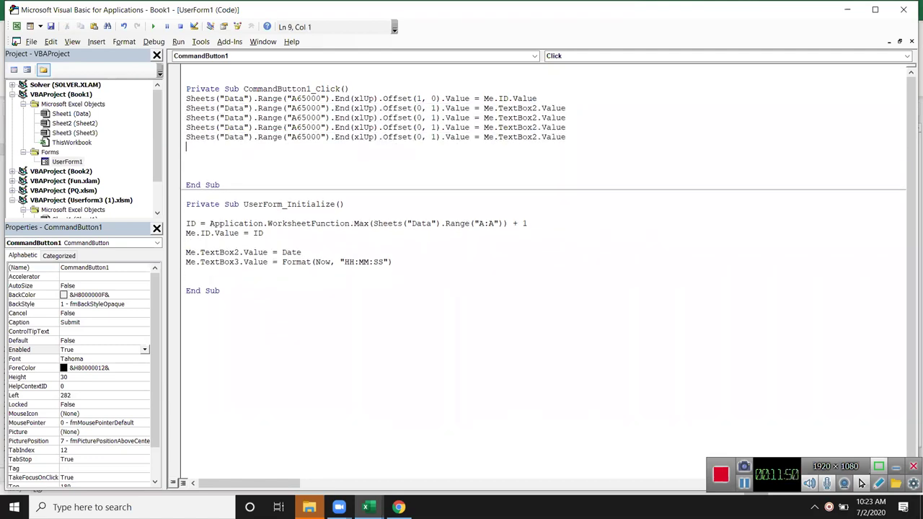
pyautogui.click(434, 117)
pyautogui.press('BackSpace')
pyautogui.write('2')
pyautogui.press('BackSpace')
pyautogui.write('3')
pyautogui.click(436, 137)
pyautogui.press('BackSpace')
pyautogui.write('4')
# Step: Rename the textboxes on those copied lines to TextBox3, TextBox4 and TextBox5
pyautogui.click(537, 108)
pyautogui.click(538, 118)
pyautogui.press('BackSpace')
pyautogui.write('3')
pyautogui.click(538, 127)
pyautogui.press('BackSpace')
pyautogui.write('4')
pyautogui.click(538, 118)
pyautogui.press('Down')
pyautogui.press('BackSpace')
pyautogui.write('5')
pyautogui.click(186, 137)
pyautogui.hotkey('shift', 'Down')
pyautogui.hotkey('ctrl', 'c')
pyautogui.hotkey('ctrl', 'v')
pyautogui.hotkey('ctrl', 'v')
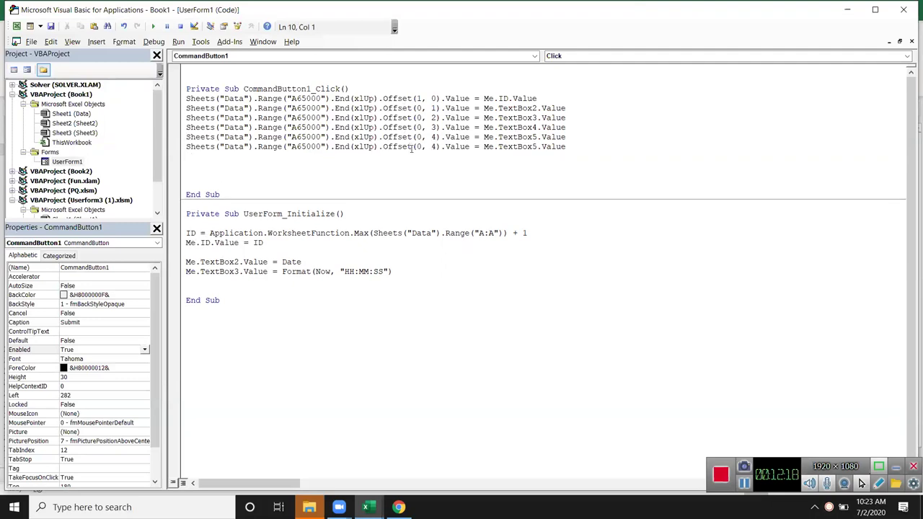
pyautogui.doubleClick(433, 146)
pyautogui.press('Delete')
pyautogui.write('4')
pyautogui.press('BackSpace')
pyautogui.write('5')
pyautogui.click(538, 146)
pyautogui.press('BackSpace')
pyautogui.write('6')
pyautogui.click(494, 182)
pyautogui.hotkey('alt', 'Tab')
pyautogui.hotkey('alt', 'Tab')
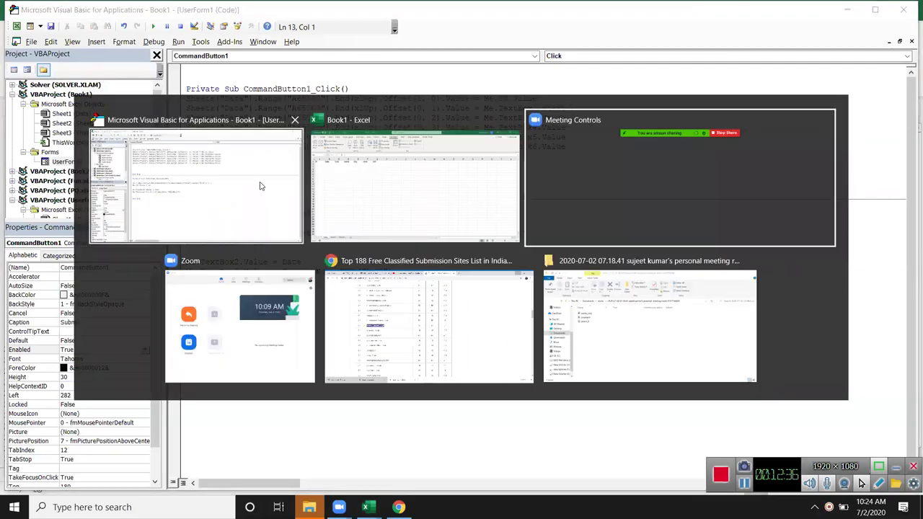
# Step: Compare the Data sheet headers A1 to G1 with the Submit code lines
pyautogui.hotkey('alt', 'shift', 'Tab')
pyautogui.press('Up')
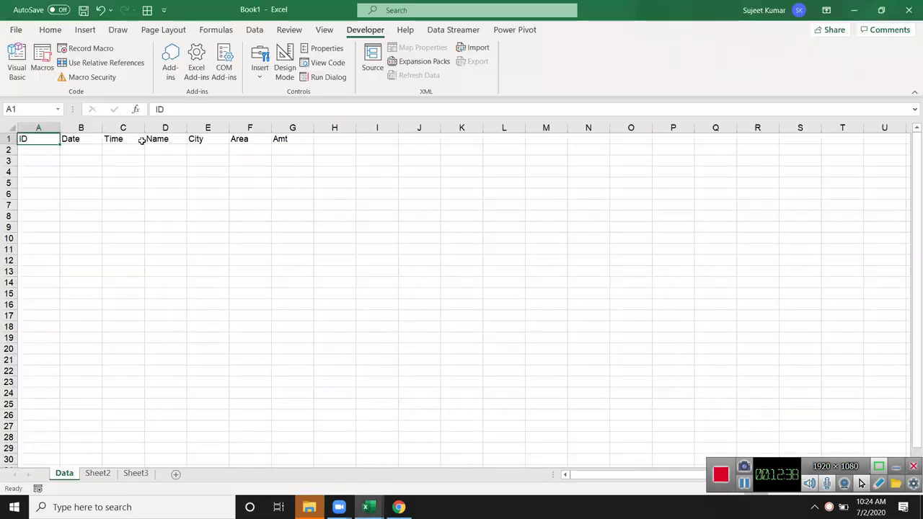
pyautogui.hotkey('ctrl', 'shift', 'Right')
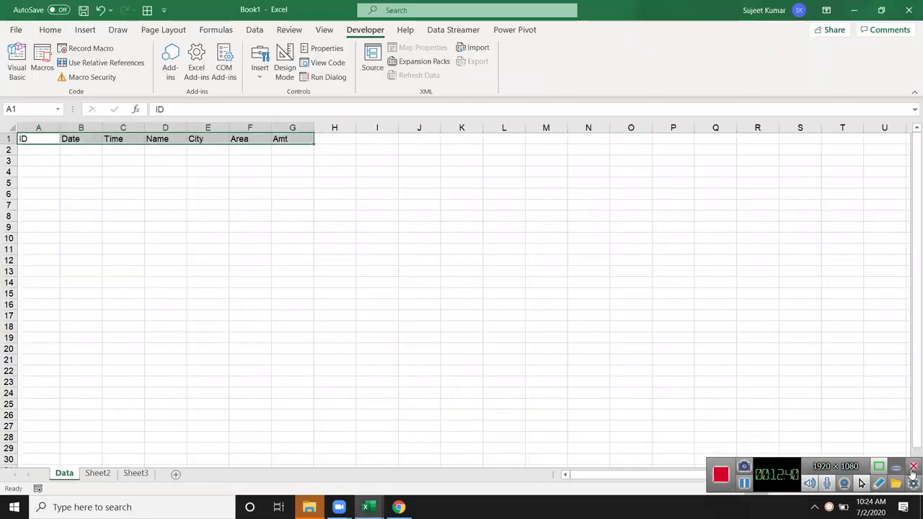
pyautogui.click(895, 466)
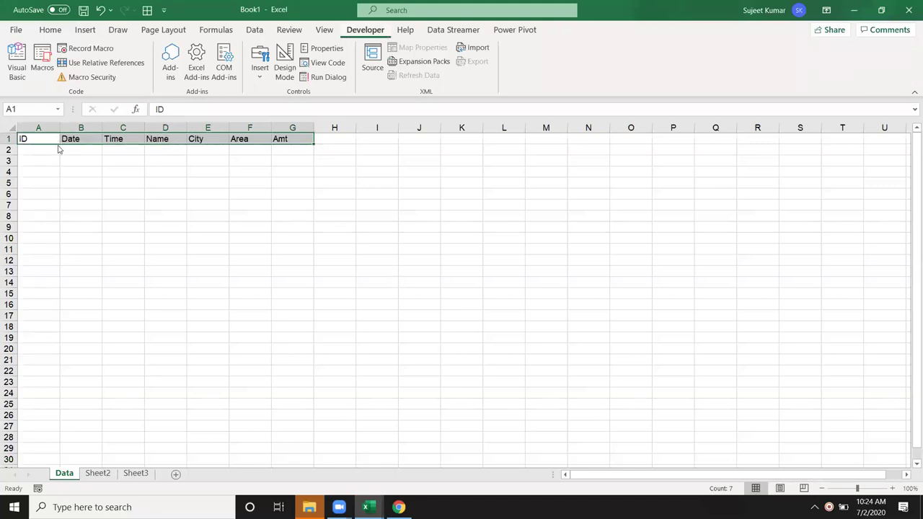
pyautogui.hotkey('alt', 'F11')
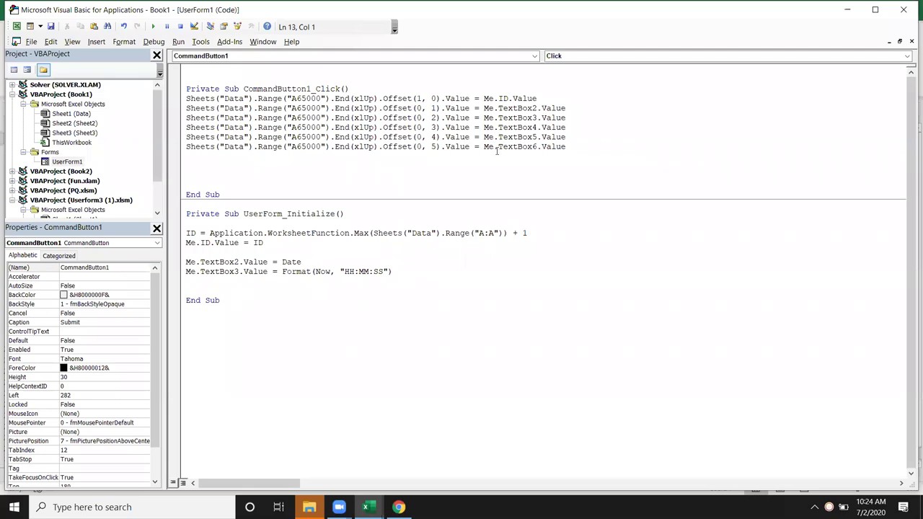
pyautogui.click(416, 98)
pyautogui.press('Down')
pyautogui.press('Down')
# Step: Check the ID, Date, Time, Name, City and Amt boxes in the Data Entry form design
pyautogui.doubleClick(80, 161)
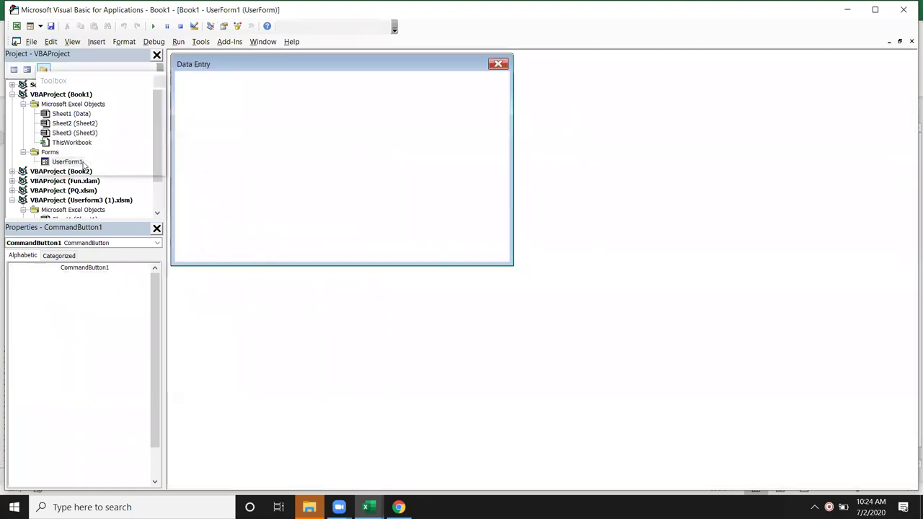
pyautogui.click(216, 83)
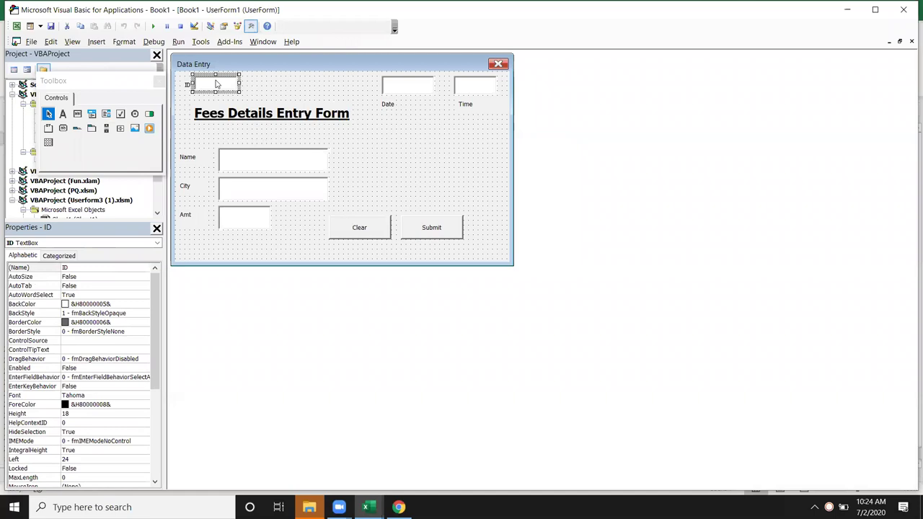
pyautogui.click(426, 87)
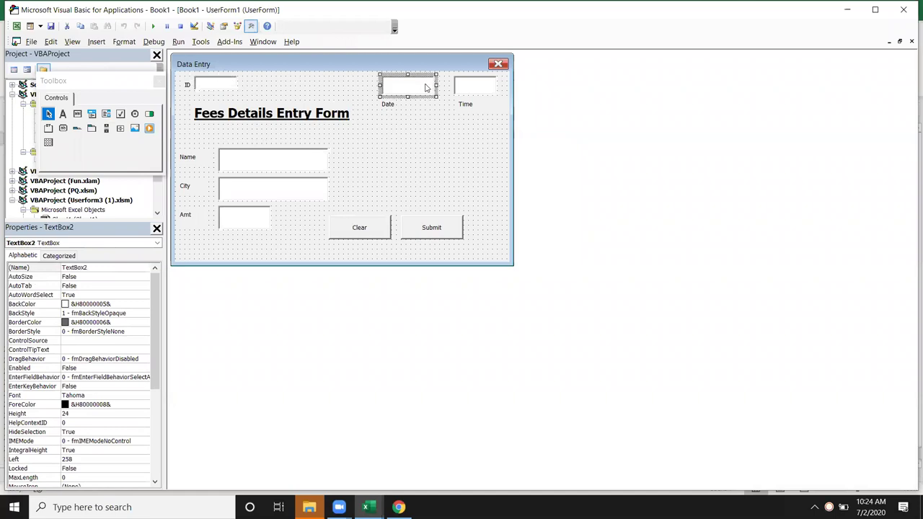
pyautogui.click(480, 84)
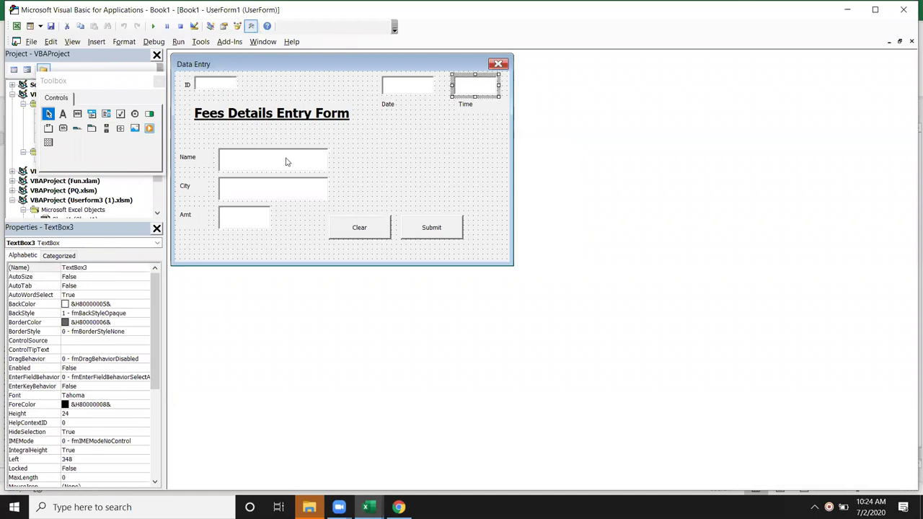
pyautogui.click(286, 162)
pyautogui.click(270, 194)
pyautogui.click(254, 214)
# Step: Delete the Area column F from the Data sheet
pyautogui.hotkey('alt', 'F11')
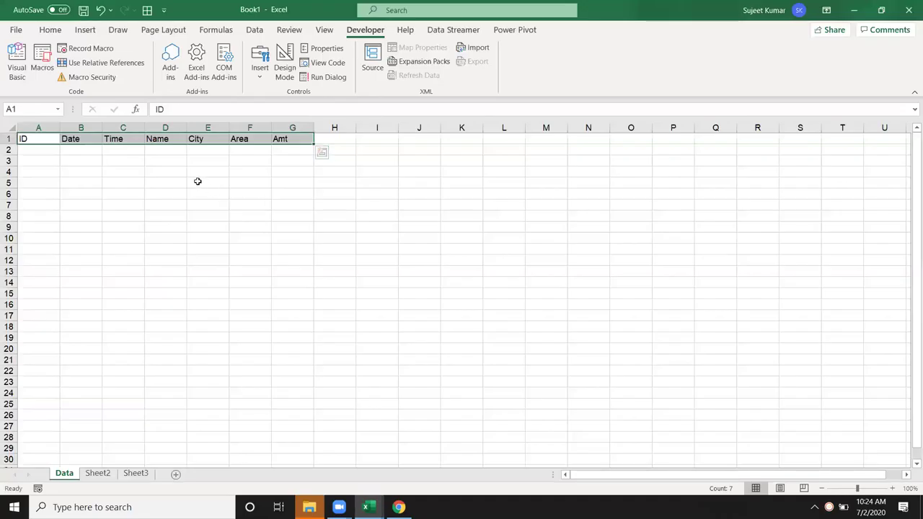
pyautogui.click(238, 127)
pyautogui.hotkey('ctrl', '-')
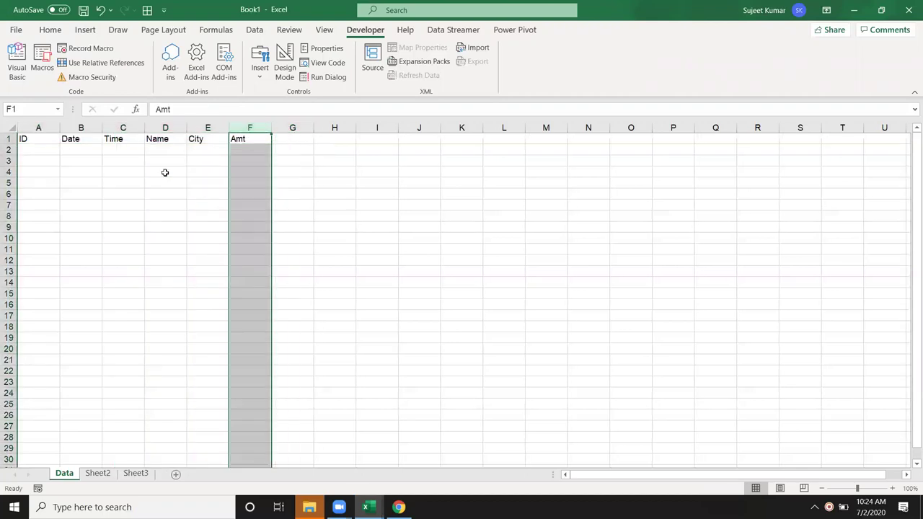
pyautogui.click(166, 173)
pyautogui.hotkey('alt', 'F11')
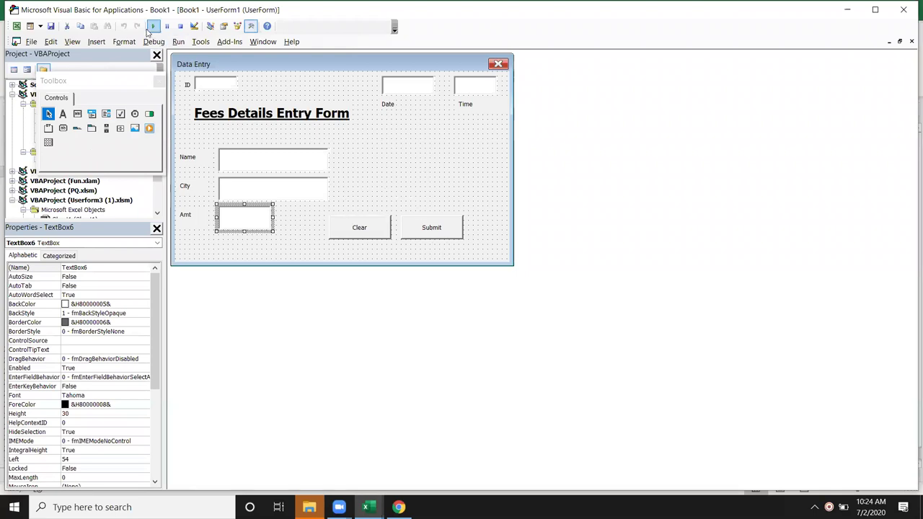
# Step: Run the form and submit a name, city Pune and amount 6523, then close it
pyautogui.click(152, 27)
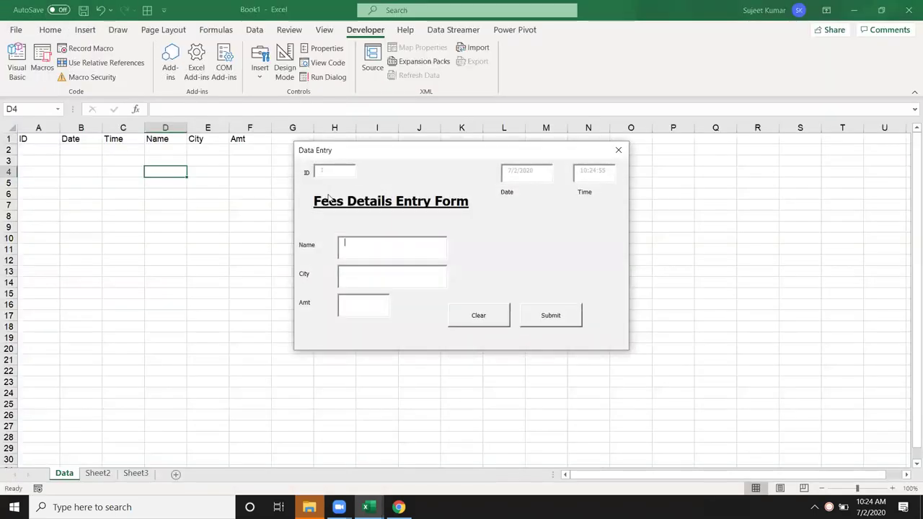
pyautogui.write('Puja')
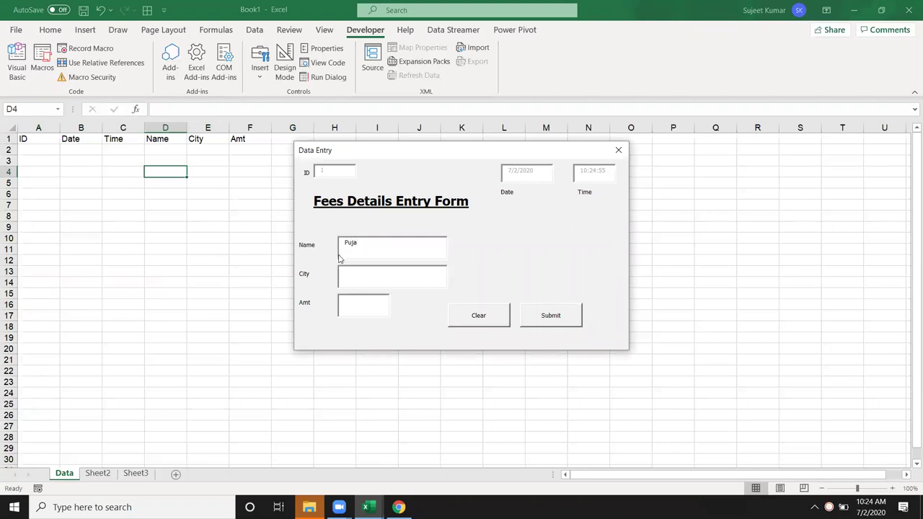
pyautogui.click(355, 281)
pyautogui.write('Nand')
pyautogui.press('BackSpace')
pyautogui.press('BackSpace')
pyautogui.press('BackSpace')
pyautogui.press('BackSpace')
pyautogui.write('une')
pyautogui.write('652')
pyautogui.click(565, 324)
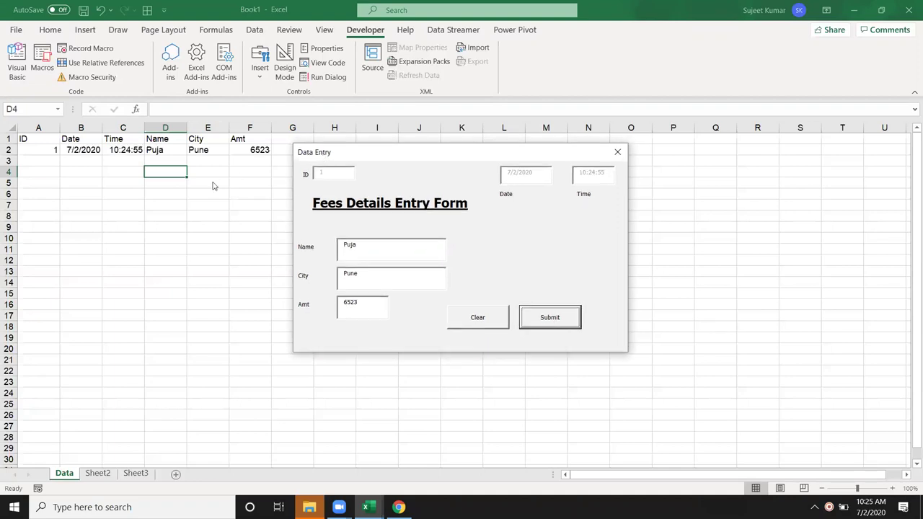
pyautogui.moveTo(324, 158); pyautogui.dragTo(213, 185)
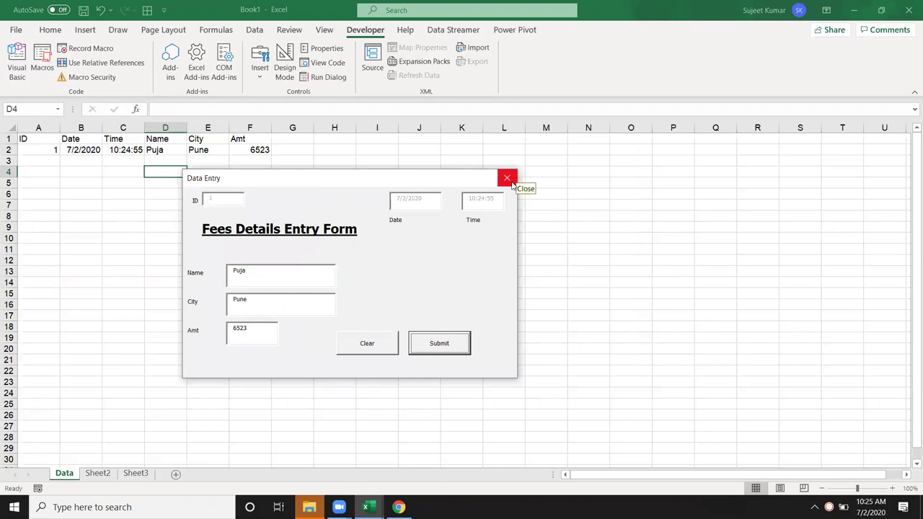
pyautogui.click(509, 184)
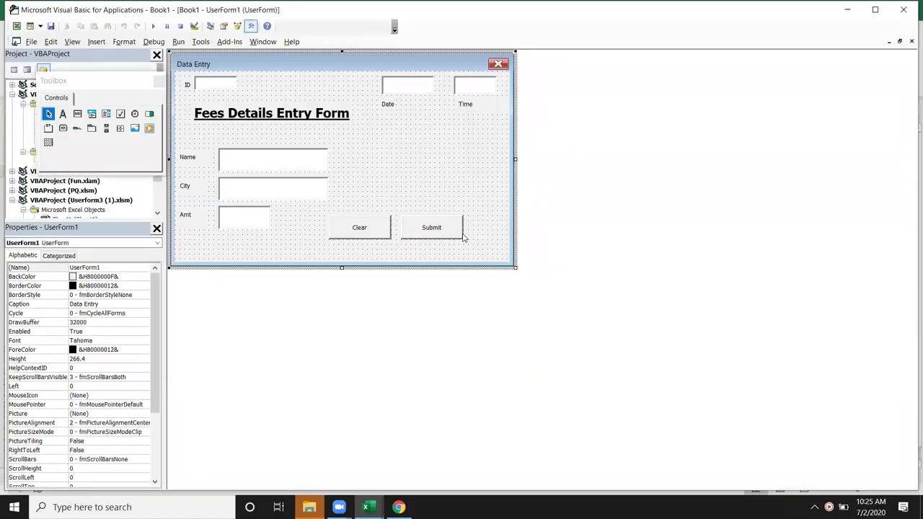
# Step: In CommandButton1_Click, add Dim m As String and m = "Do you want to Save Bellw Data" & vbNewLine
pyautogui.click(458, 235)
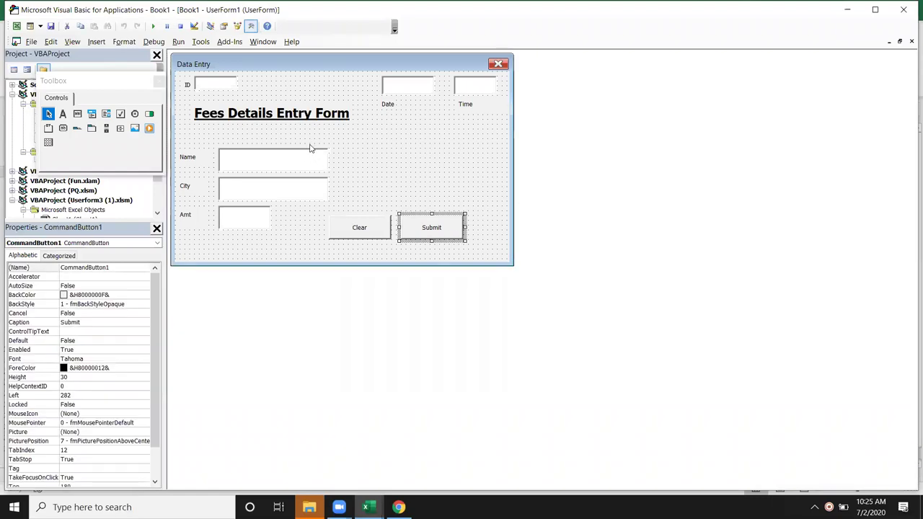
pyautogui.doubleClick(411, 230)
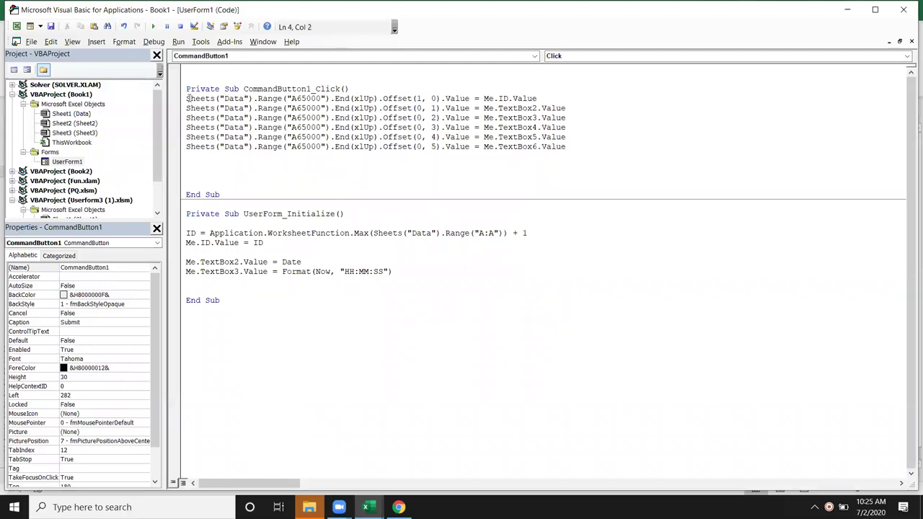
pyautogui.press('Return')
pyautogui.press('Return')
pyautogui.press('Return')
pyautogui.press('Return')
pyautogui.press('Up')
pyautogui.press('Up')
pyautogui.press('Up')
pyautogui.press('Up')
pyautogui.write('dim ')
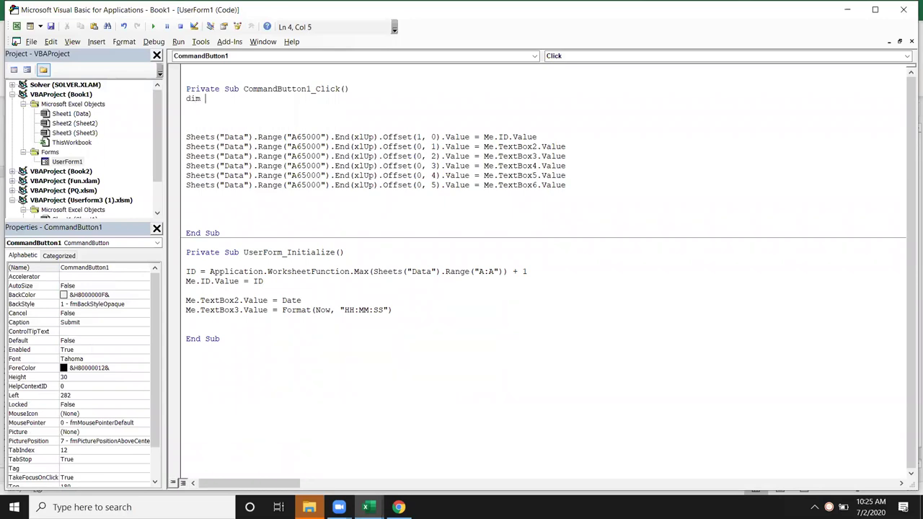
pyautogui.write('m as')
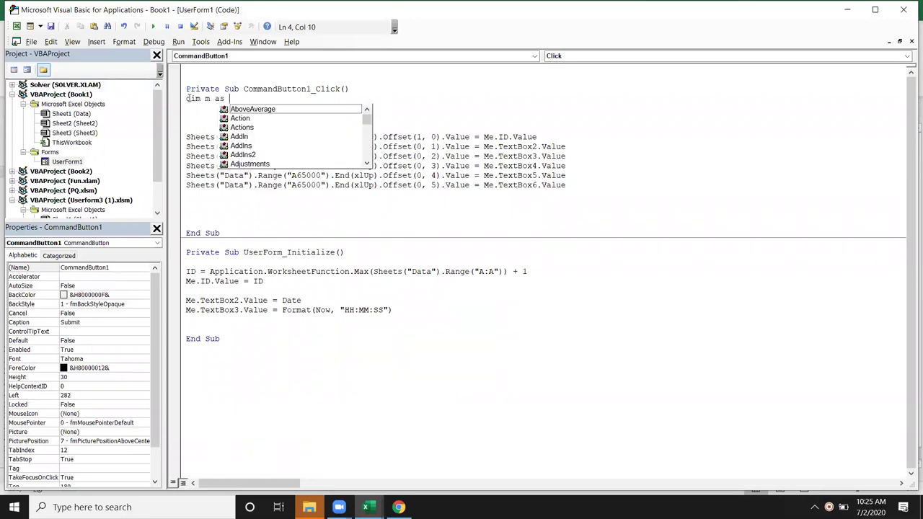
pyautogui.write('s Str')
pyautogui.press('Tab')
pyautogui.press('Return')
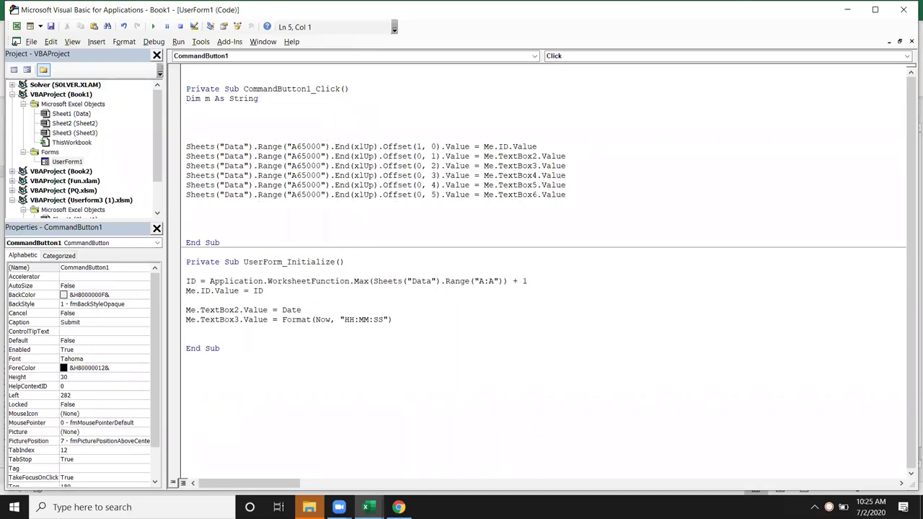
pyautogui.write('m="Do you e')
pyautogui.press('BackSpace')
pyautogui.write('want to ')
pyautogui.write('Save Bellw Data" ')
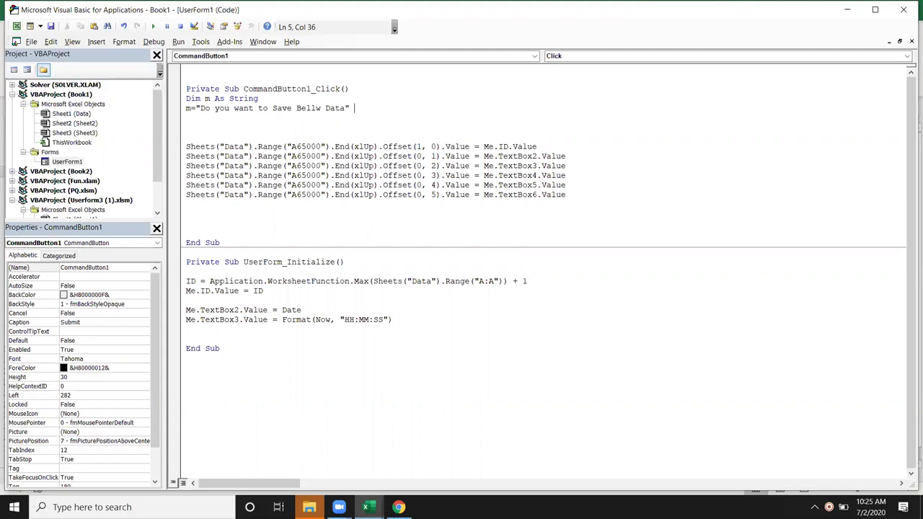
pyautogui.write('& vbnewline')
# Step: Append a second & vbNewLine to the message line
pyautogui.press('Return')
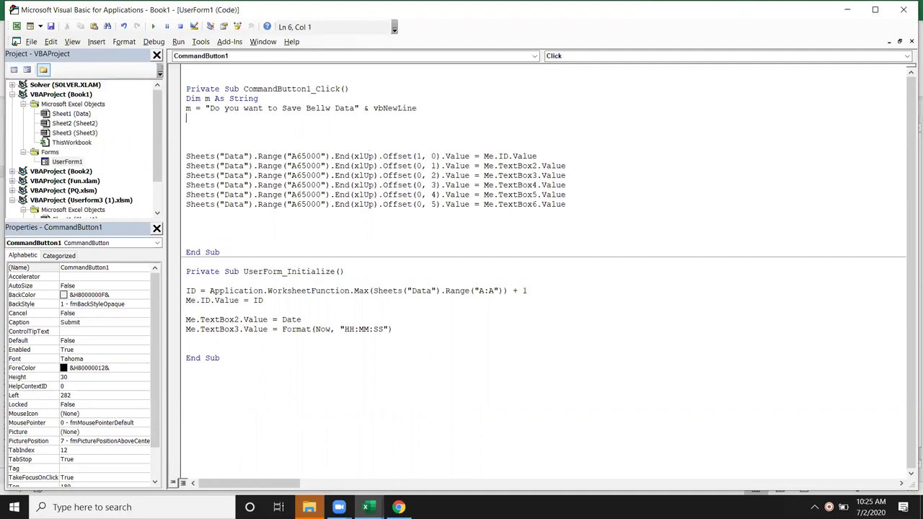
pyautogui.click(459, 109)
pyautogui.write('&')
pyautogui.write(' vbnewlin')
pyautogui.write('e')
# Step: Start a headings line: m = m & "ID" & vbTab & Date
pyautogui.press('Return')
pyautogui.write('m=')
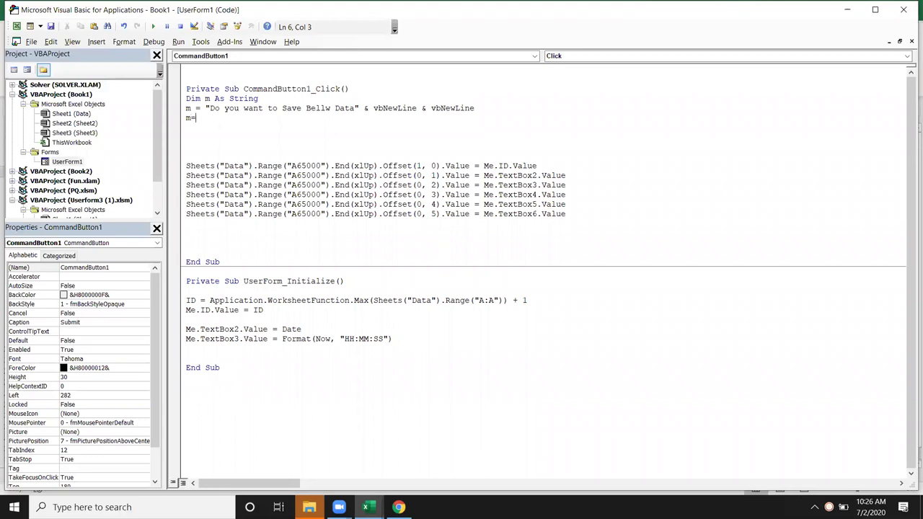
pyautogui.write(' m ')
pyautogui.write('&')
pyautogui.write('"')
pyautogui.write('Ns')
pyautogui.press('BackSpace')
pyautogui.write('a')
pyautogui.press('BackSpace')
pyautogui.press('BackSpace')
pyautogui.write('ID" ')
pyautogui.write('& vbtab & ')
pyautogui.write('Date')
pyautogui.press('BackSpace')
pyautogui.press('BackSpace')
pyautogui.write('e')
pyautogui.write('&')
pyautogui.write(' vbnewli')
pyautogui.press('BackSpace')
pyautogui.press('BackSpace')
pyautogui.press('BackSpace')
pyautogui.press('BackSpace')
pyautogui.press('BackSpace')
pyautogui.write('tab')
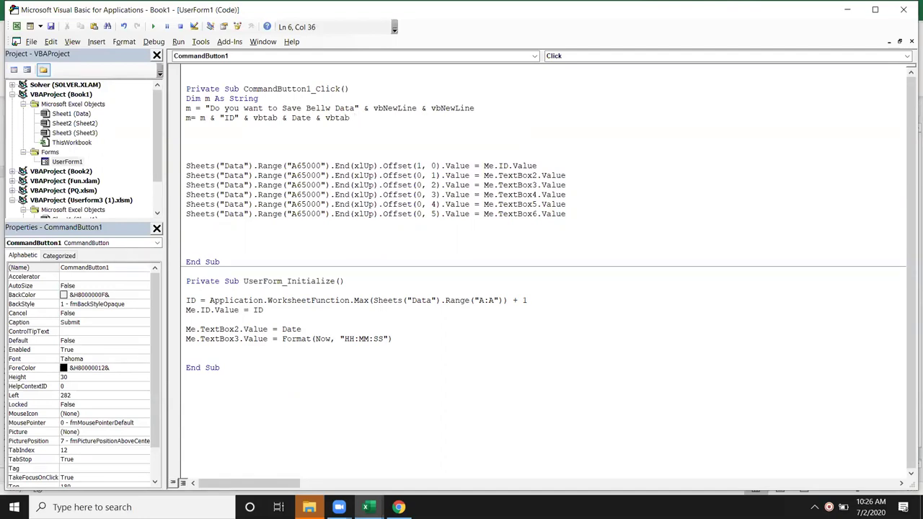
# Step: Complete the headings with quoted Date, double tab, Time, Name and city, tab-separated
pyautogui.click(291, 118)
pyautogui.write('"')
pyautogui.write('"')
pyautogui.write('& ')
pyautogui.write('vb')
pyautogui.write('rt')
pyautogui.press('BackSpace')
pyautogui.press('BackSpace')
pyautogui.write('tab & vbtab &"Time" & ')
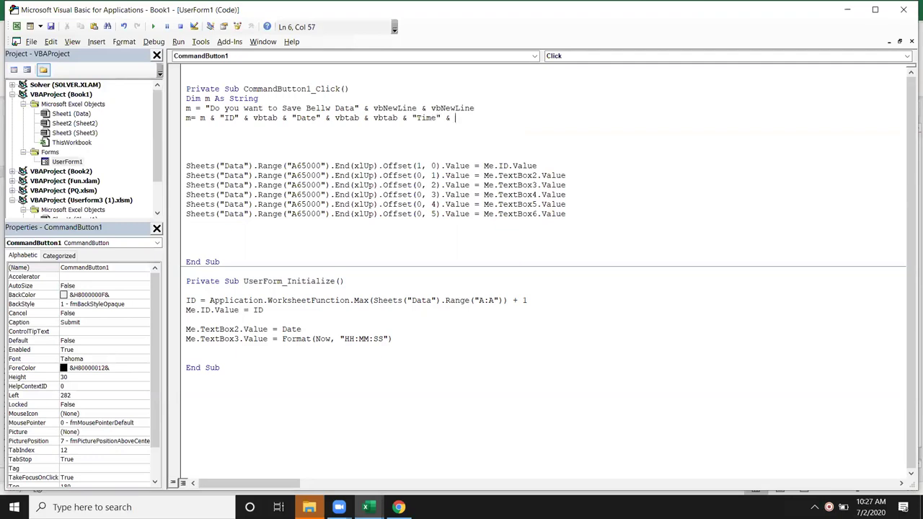
pyautogui.write('"')
pyautogui.press('BackSpace')
pyautogui.write('vbtab ')
pyautogui.write('& ')
pyautogui.write('"')
pyautogui.write('Name" ')
pyautogui.write('&')
pyautogui.write(' vbtab ')
pyautogui.write('& ')
pyautogui.write('"city')
pyautogui.write('" ')
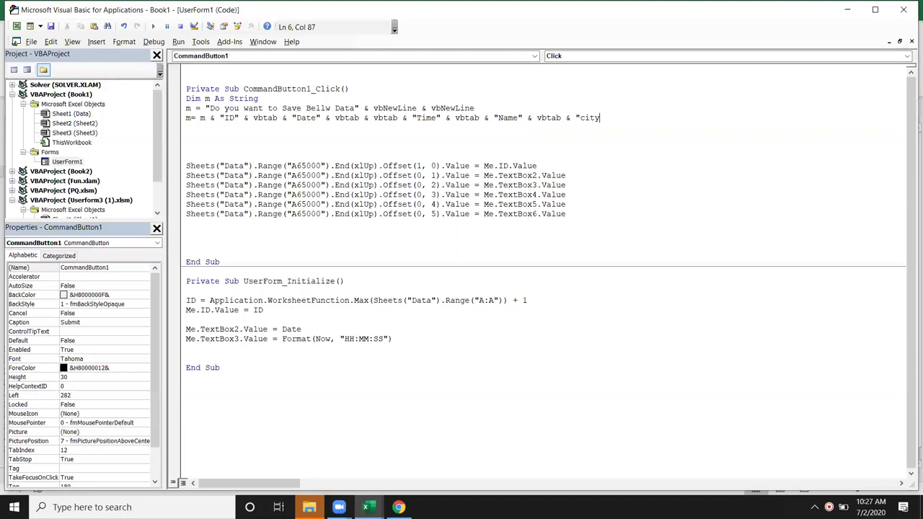
pyautogui.write('& ')
pyautogui.write('vbtab ')
pyautogui.write('& ')
pyautogui.write('"Amr')
# Step: Close the headings line with "Amt" and add an End statement
pyautogui.press('BackSpace')
pyautogui.press('BackSpace')
pyautogui.write('mt"')
pyautogui.press('Return')
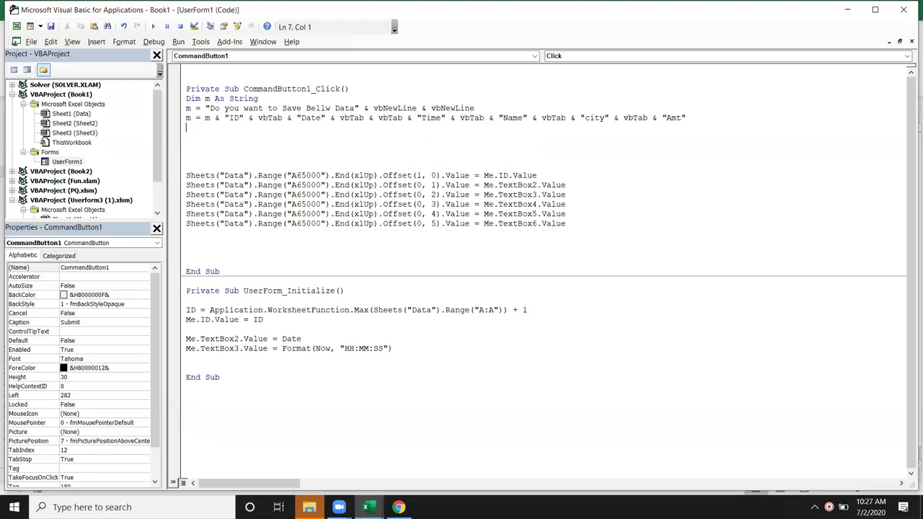
pyautogui.press('Return')
pyautogui.write('End')
pyautogui.press('Return')
# Step: Insert MsgBox m above End, then run the form and submit to show the message
pyautogui.press('Up')
pyautogui.press('Up')
pyautogui.press('Return')
pyautogui.press('Return')
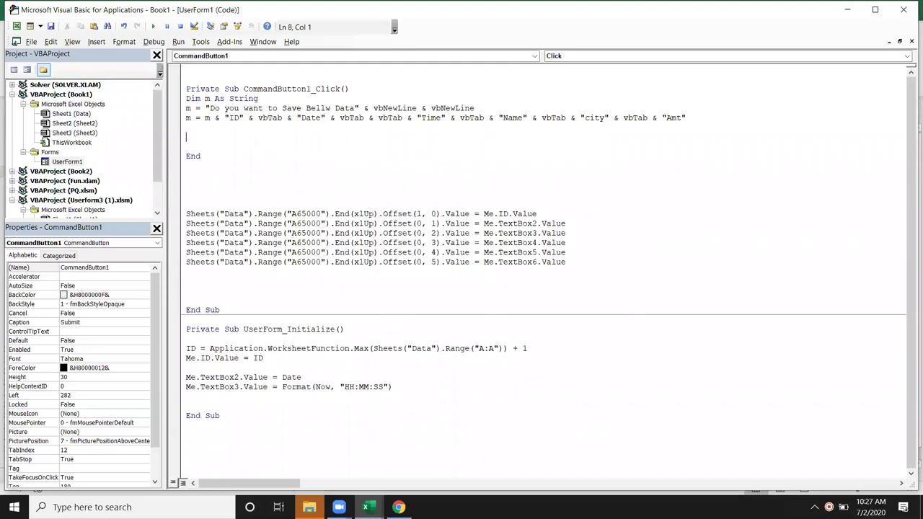
pyautogui.write('msgbox m')
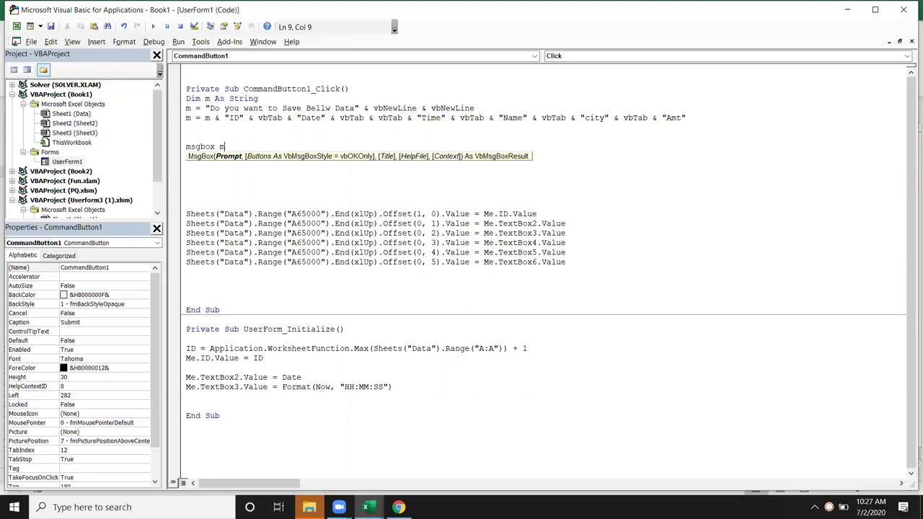
pyautogui.press('Up')
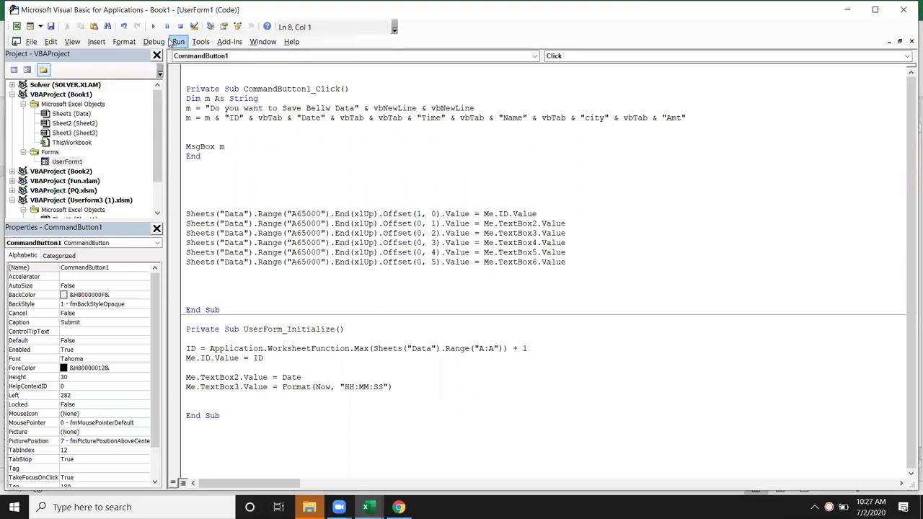
pyautogui.click(153, 27)
pyautogui.click(552, 325)
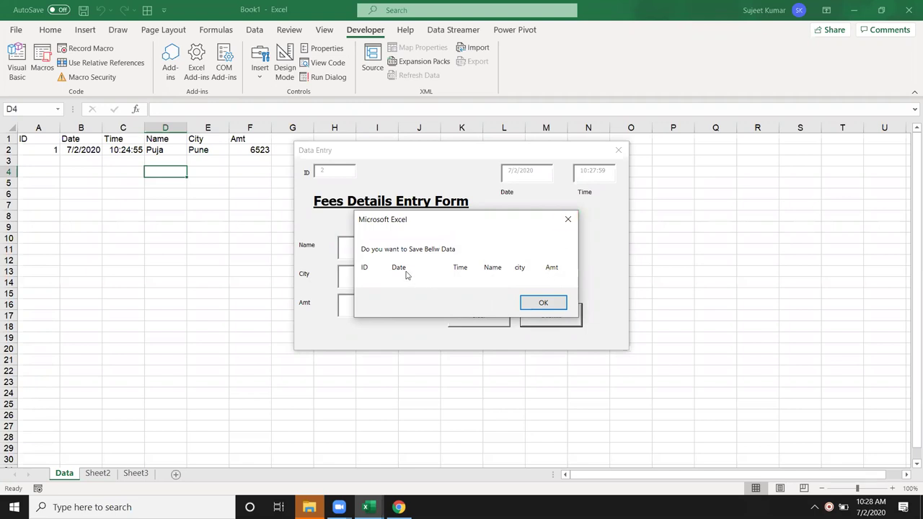
# Step: Dismiss the save prompt and delete the extra '& vbTab' between Date and Time in the Submit code's header line
pyautogui.click(566, 220)
pyautogui.doubleClick(417, 222)
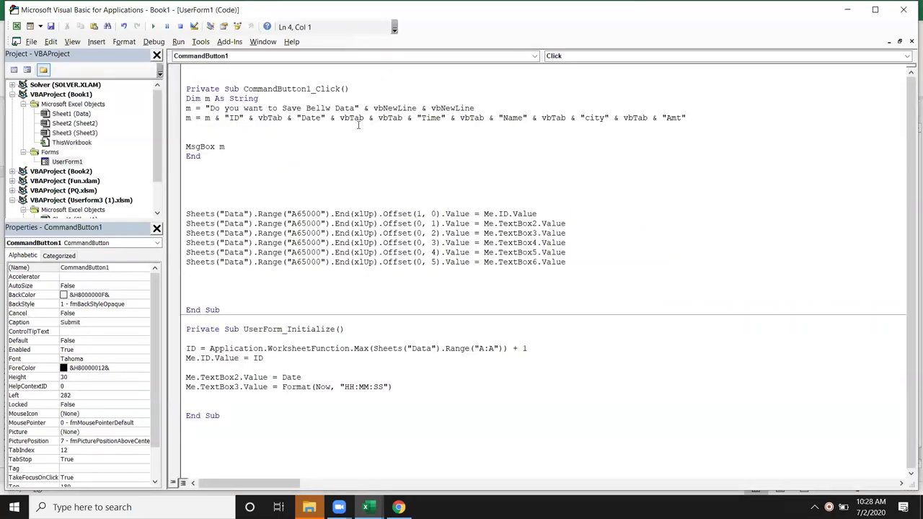
pyautogui.moveTo(364, 120); pyautogui.dragTo(408, 121)
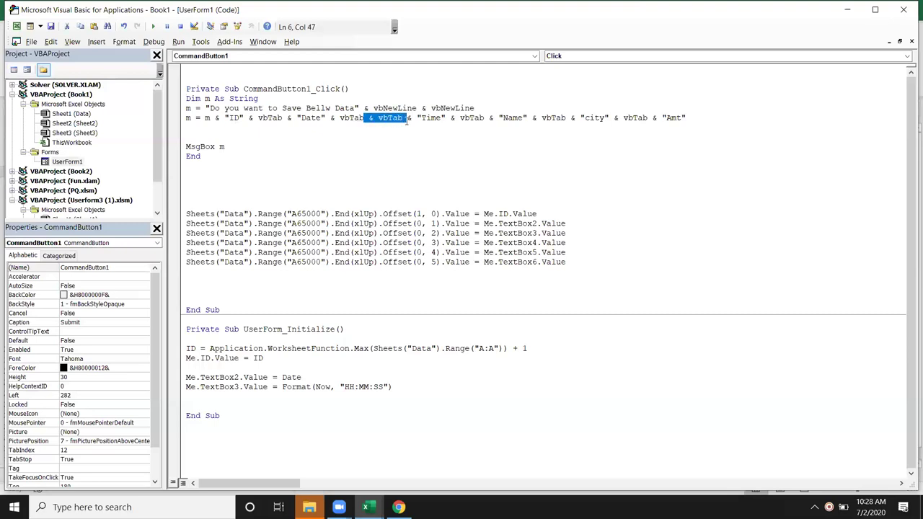
pyautogui.press('Delete')
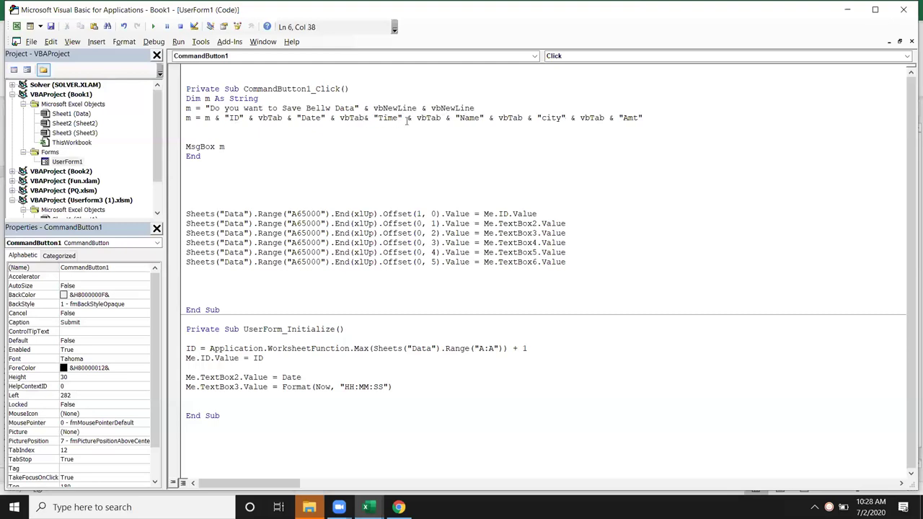
pyautogui.click(407, 136)
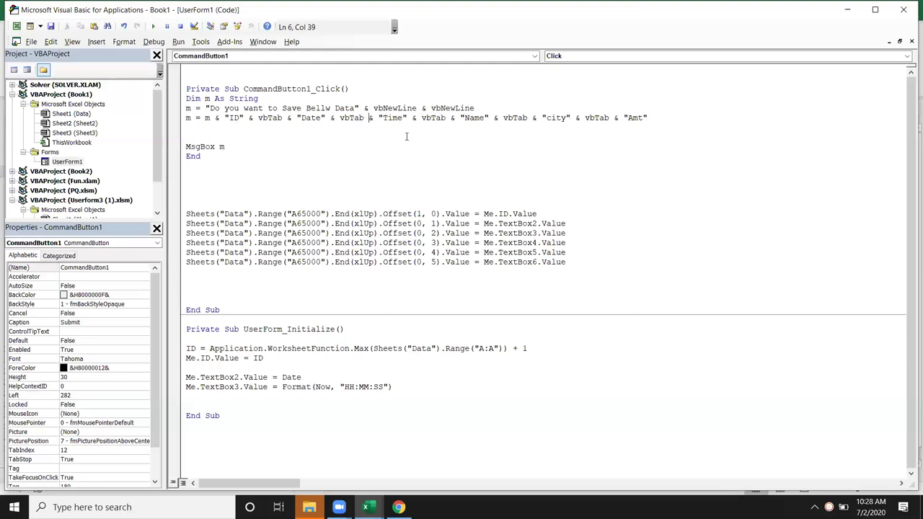
# Step: Add the line 'm = m & vbNewLine' after the header-building statement
pyautogui.click(223, 130)
pyautogui.write('m=')
pyautogui.write('m & ')
pyautogui.write('vbnewLin')
pyautogui.write('e')
pyautogui.press('Return')
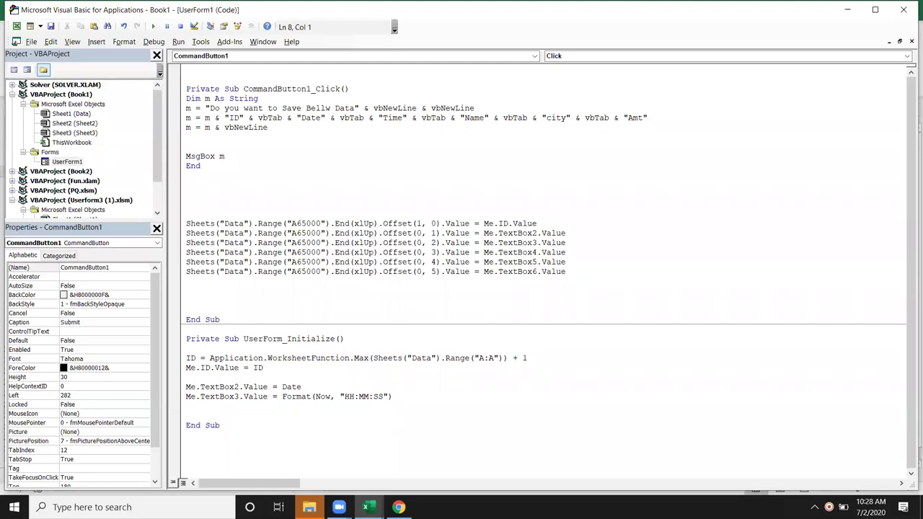
pyautogui.press('Up')
pyautogui.press('Up')
# Step: Duplicate the header line below and replace its ID label with ID.Value
pyautogui.hotkey('shift', 'Down')
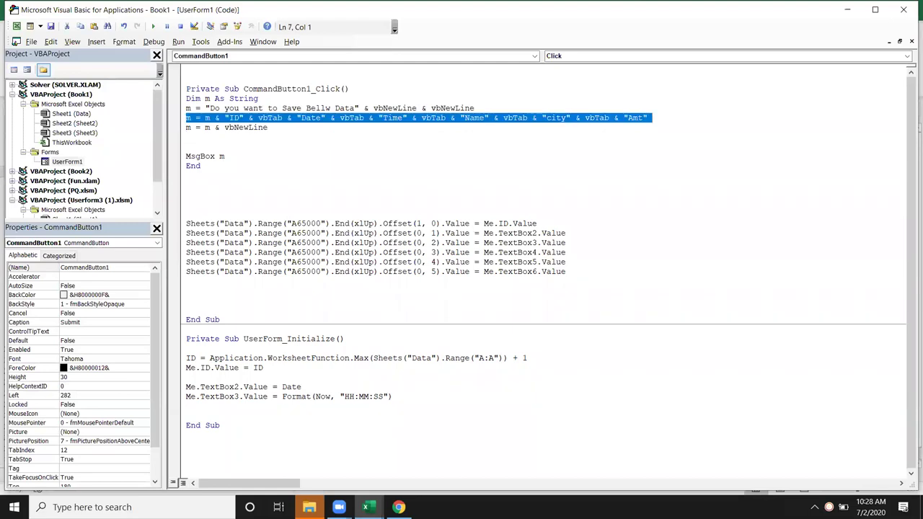
pyautogui.hotkey('ctrl', 'c')
pyautogui.press('Down')
pyautogui.hotkey('ctrl', 'v')
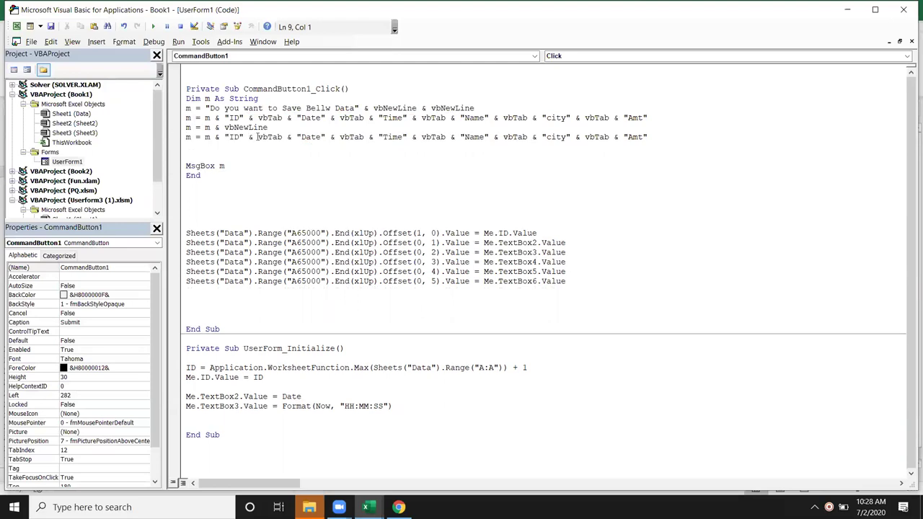
pyautogui.click(243, 137)
pyautogui.press('BackSpace')
pyautogui.press('BackSpace')
pyautogui.press('BackSpace')
pyautogui.press('BackSpace')
pyautogui.write('id.')
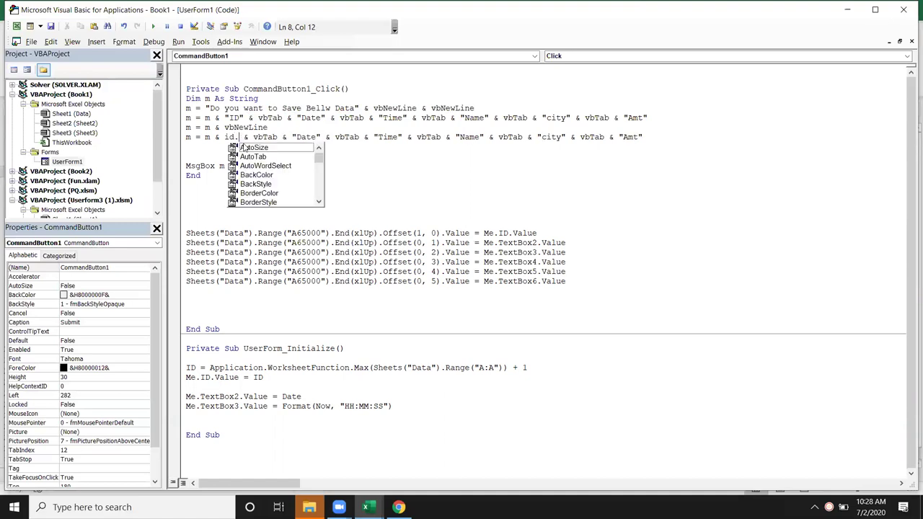
pyautogui.write('v')
pyautogui.press('Tab')
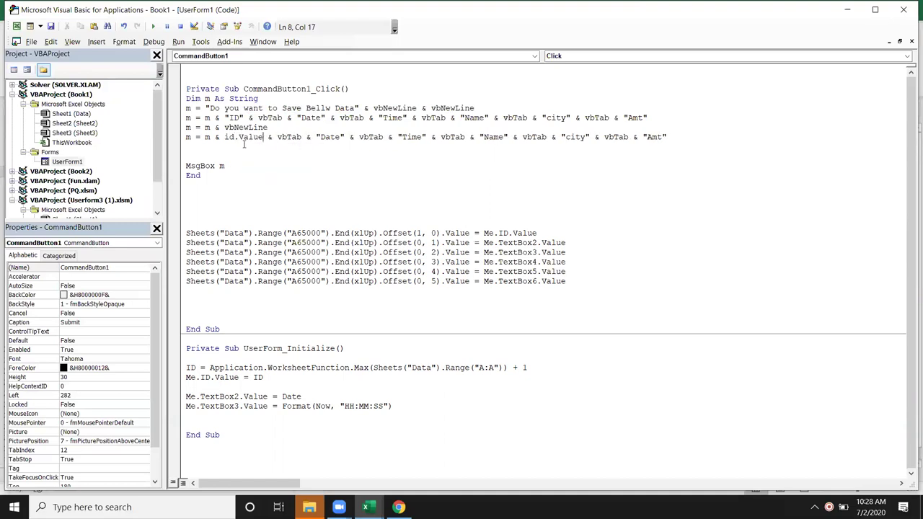
# Step: Replace the Date label with Me.TextBox2.Value
pyautogui.doubleClick(321, 137)
pyautogui.press('BackSpace')
pyautogui.press('BackSpace')
pyautogui.press('Delete')
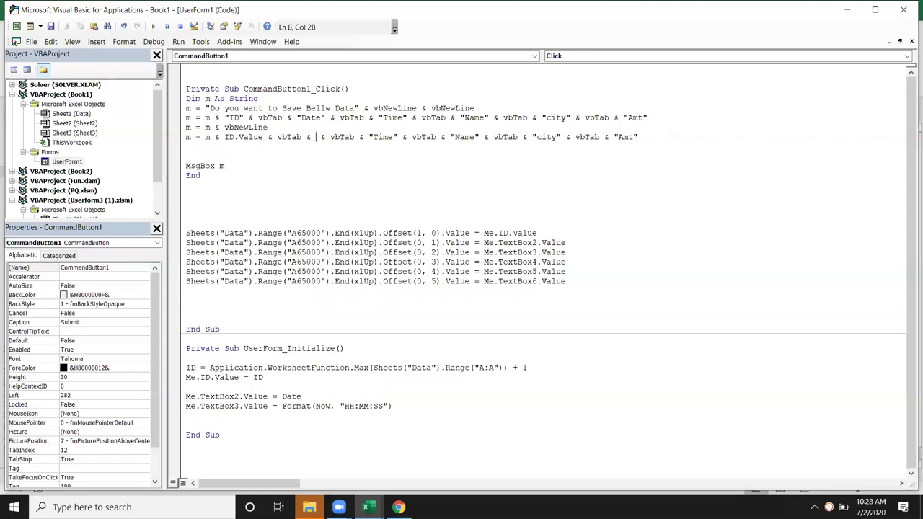
pyautogui.write('me.te')
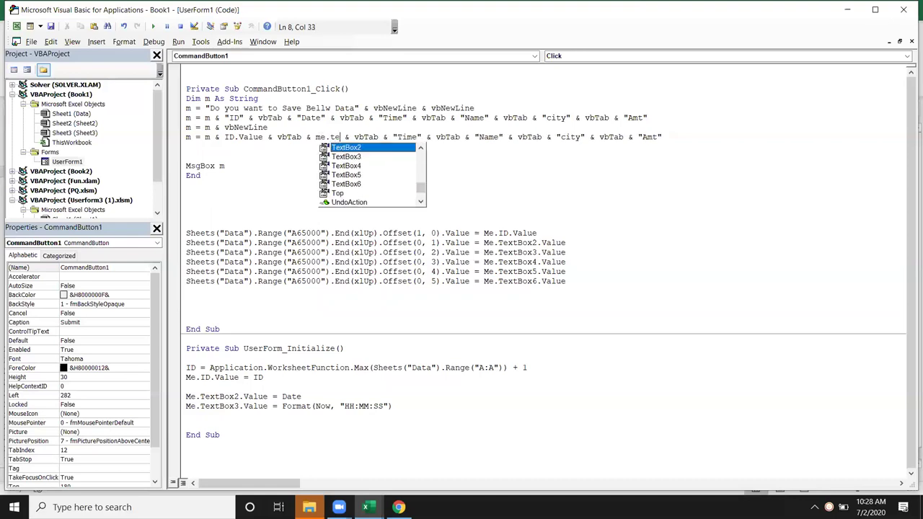
pyautogui.press('Down')
pyautogui.press('Tab')
pyautogui.write('.v')
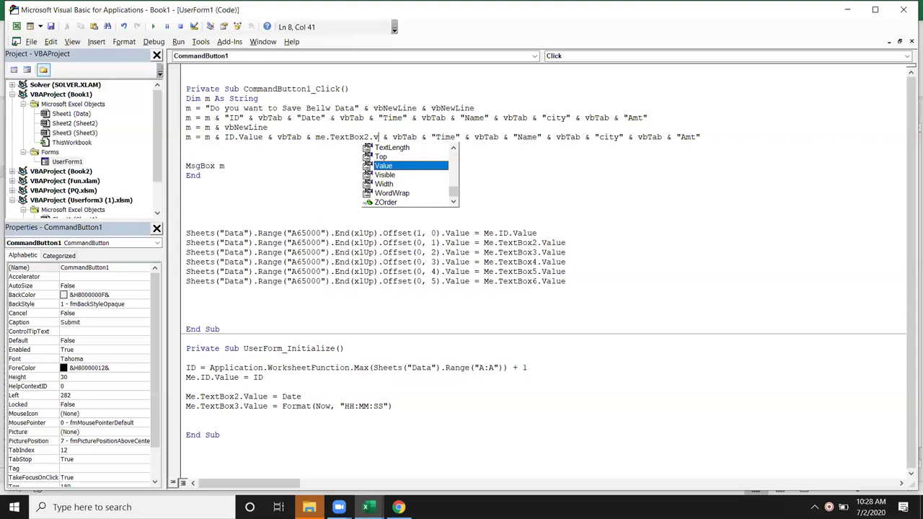
pyautogui.press('Tab')
pyautogui.press('Down')
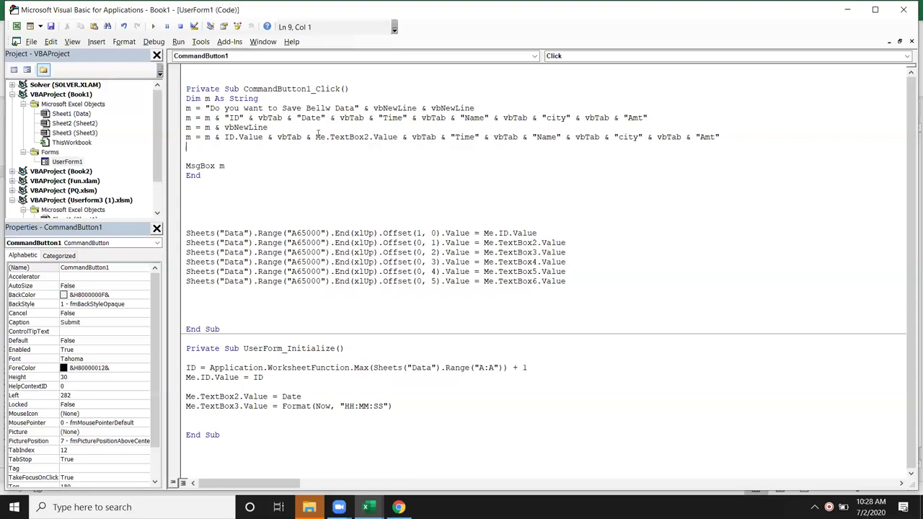
# Step: Replace the Time and Name labels with Me.TextBox3.Value and Me.TextBox4.Value
pyautogui.moveTo(315, 137); pyautogui.dragTo(480, 137)
pyautogui.hotkey('ctrl', 'c')
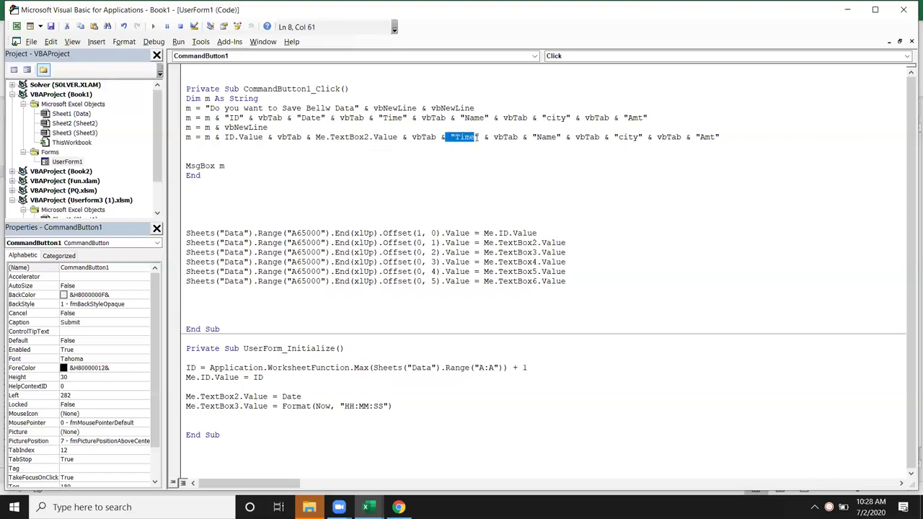
pyautogui.hotkey('ctrl', 'v')
pyautogui.click(494, 137)
pyautogui.write('3')
pyautogui.press('Delete')
pyautogui.moveTo(579, 137); pyautogui.dragTo(609, 138)
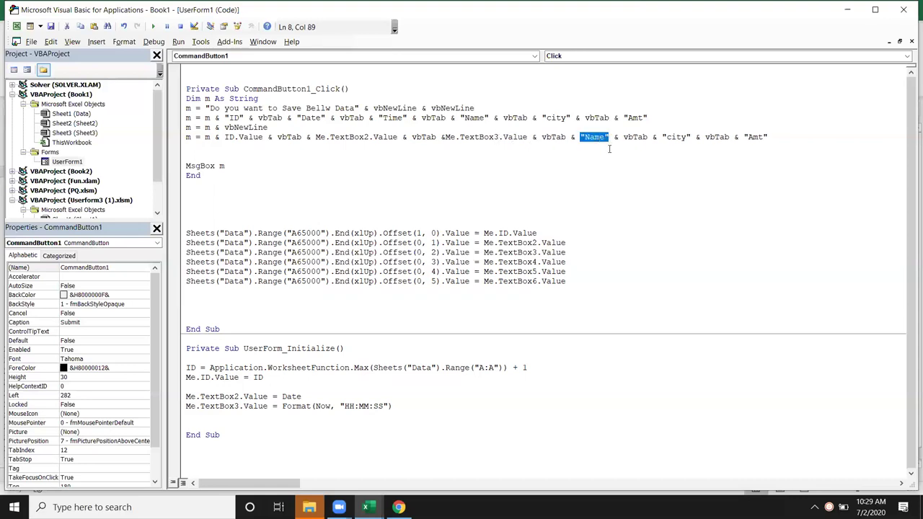
pyautogui.hotkey('ctrl', 'v')
pyautogui.moveTo(627, 137); pyautogui.dragTo(633, 137)
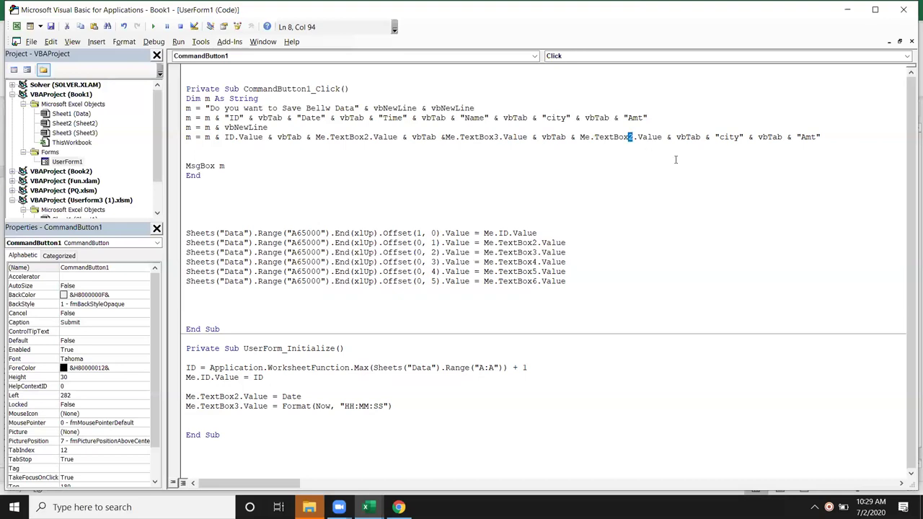
pyautogui.write('4')
# Step: Replace the city and Amt labels with Me.TextBox5.Value and Me.TextBox6.Value
pyautogui.moveTo(715, 137); pyautogui.dragTo(744, 139)
pyautogui.hotkey('ctrl', 'v')
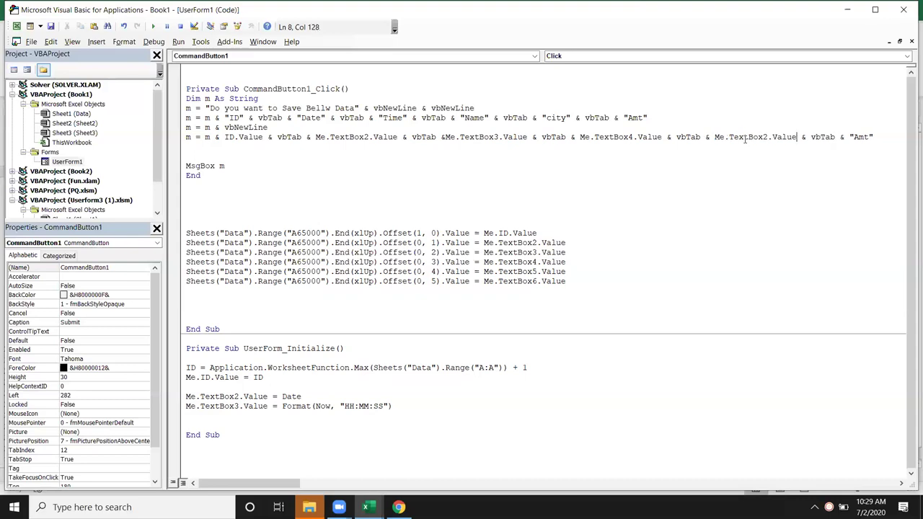
pyautogui.click(766, 137)
pyautogui.press('Delete')
pyautogui.write('5')
pyautogui.moveTo(849, 137); pyautogui.dragTo(874, 137)
pyautogui.hotkey('ctrl', 'v')
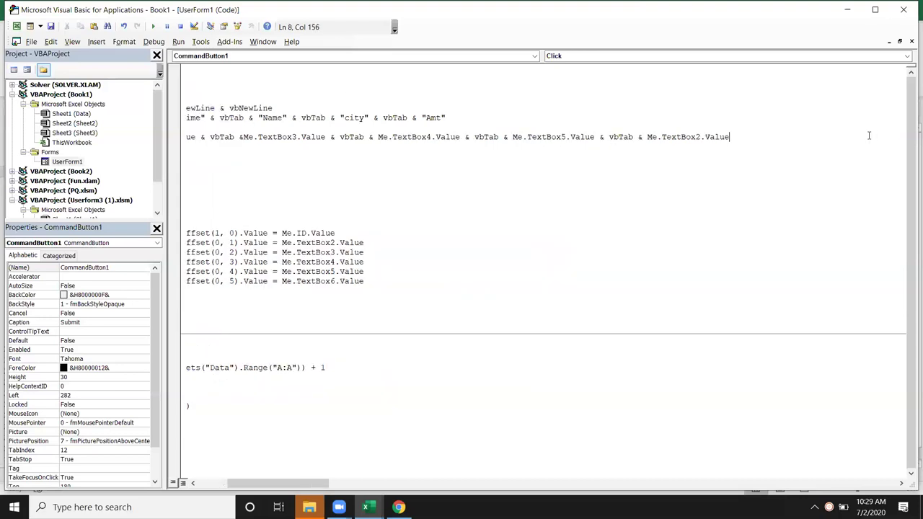
pyautogui.click(694, 137)
pyautogui.press('Delete')
pyautogui.write('2')
pyautogui.press('Delete')
pyautogui.write('6')
pyautogui.click(545, 159)
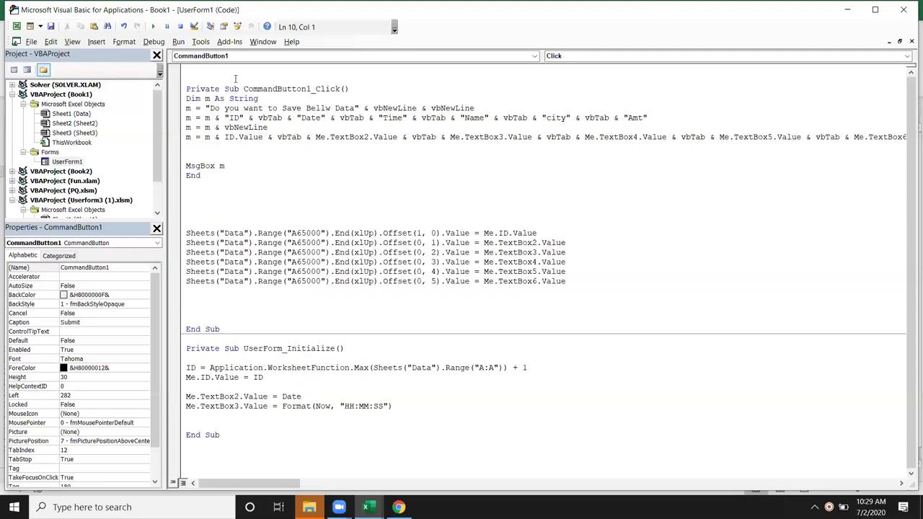
# Step: Test the form with a sample name, city Delhi and amount 956, then return to the Submit code
pyautogui.click(152, 27)
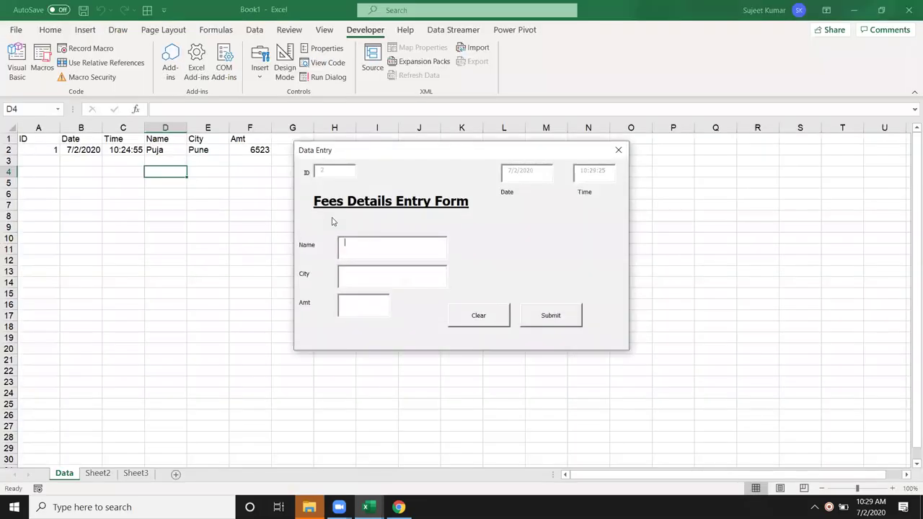
pyautogui.write('Puja')
pyautogui.click(346, 269)
pyautogui.write('Delhi')
pyautogui.write('956')
pyautogui.click(577, 322)
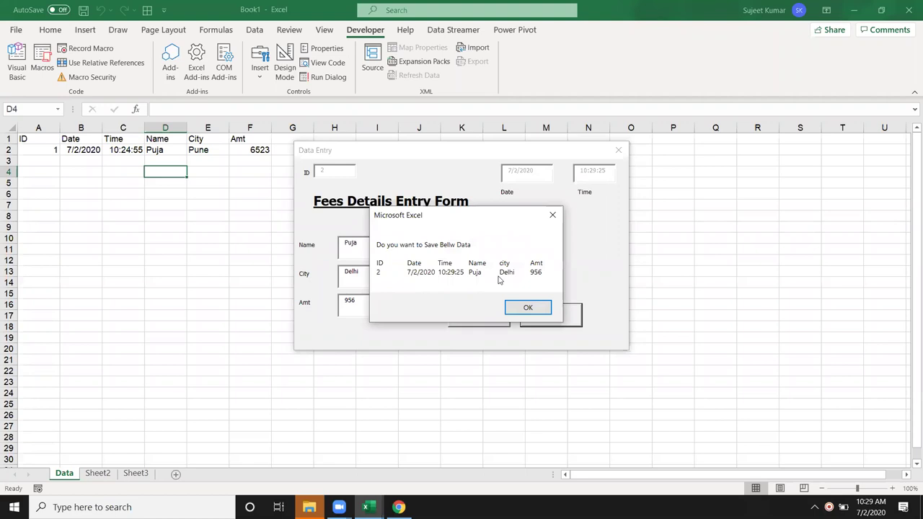
pyautogui.click(553, 216)
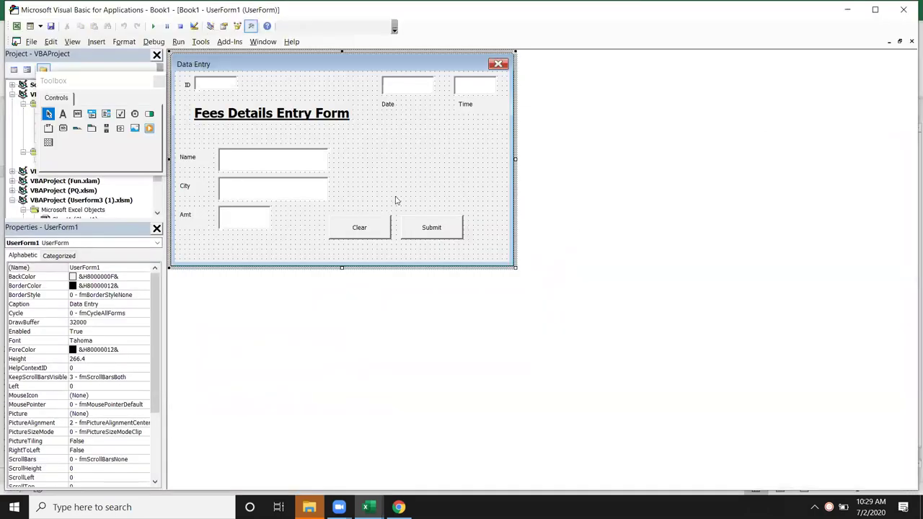
pyautogui.click(434, 239)
pyautogui.doubleClick(435, 239)
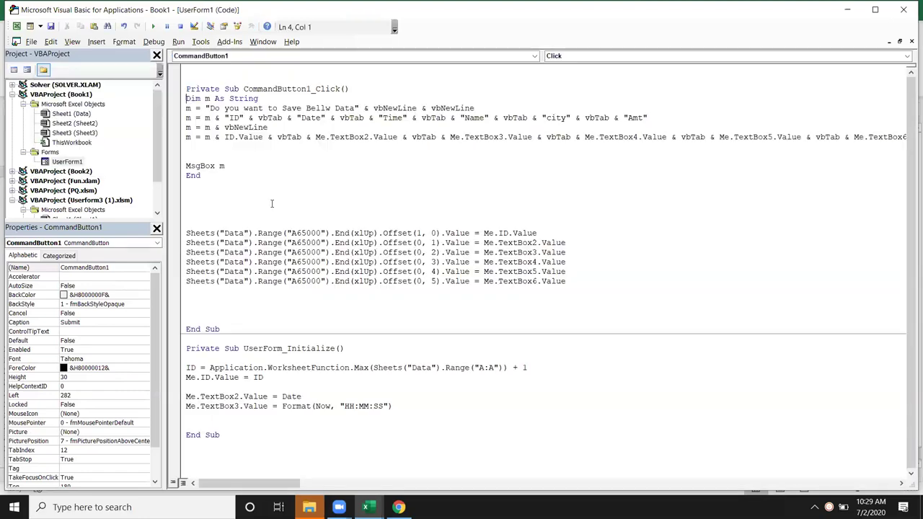
# Step: Add the line m = m & vbNewLine & "if you want Please Click on Yes" before the message display
pyautogui.click(215, 152)
pyautogui.press('Up')
pyautogui.write('m = m & vbnewline "')
pyautogui.write('if you wnt')
pyautogui.press('BackSpace')
pyautogui.press('BackSpace')
pyautogui.press('BackSpace')
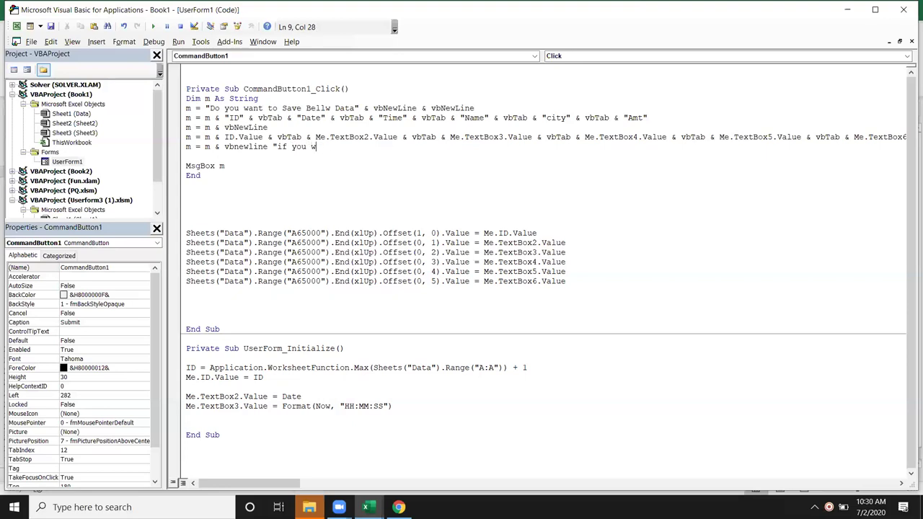
pyautogui.write('ant Please Click on Yesa')
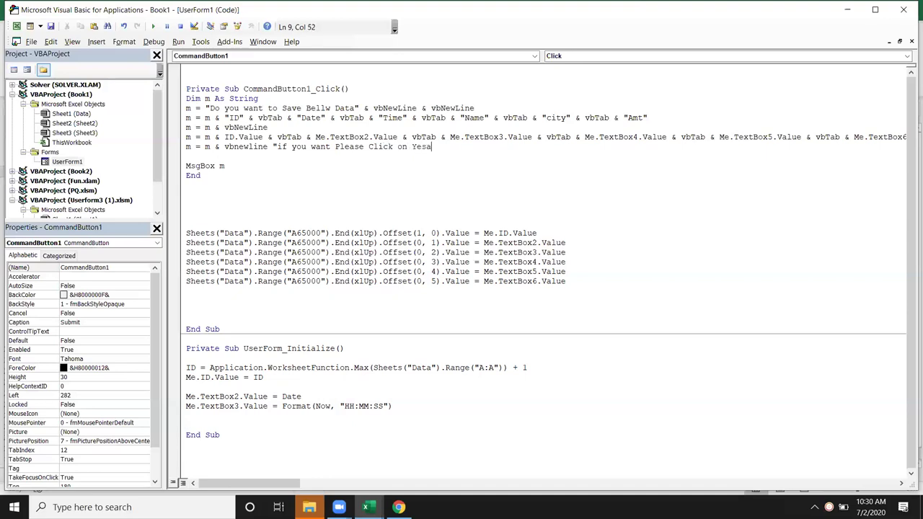
pyautogui.press('BackSpace')
pyautogui.write('"')
pyautogui.click(273, 137)
pyautogui.press('Return')
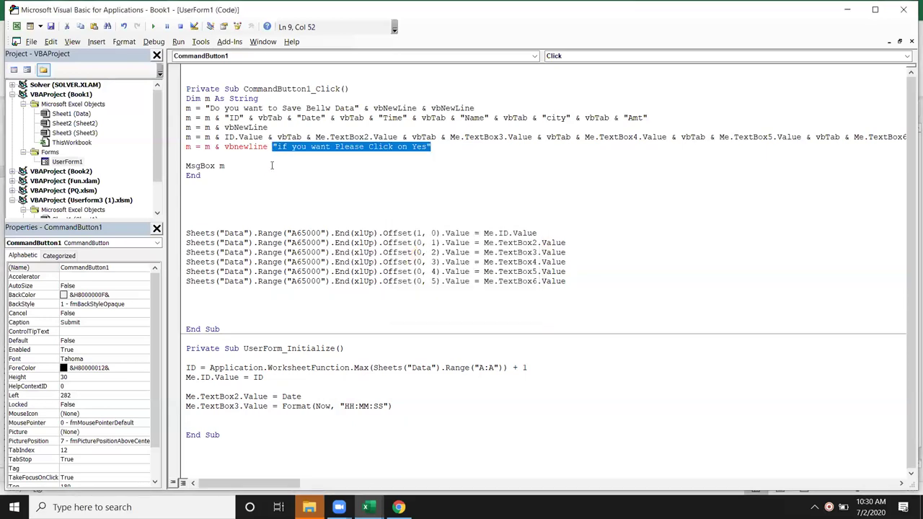
pyautogui.click(276, 146)
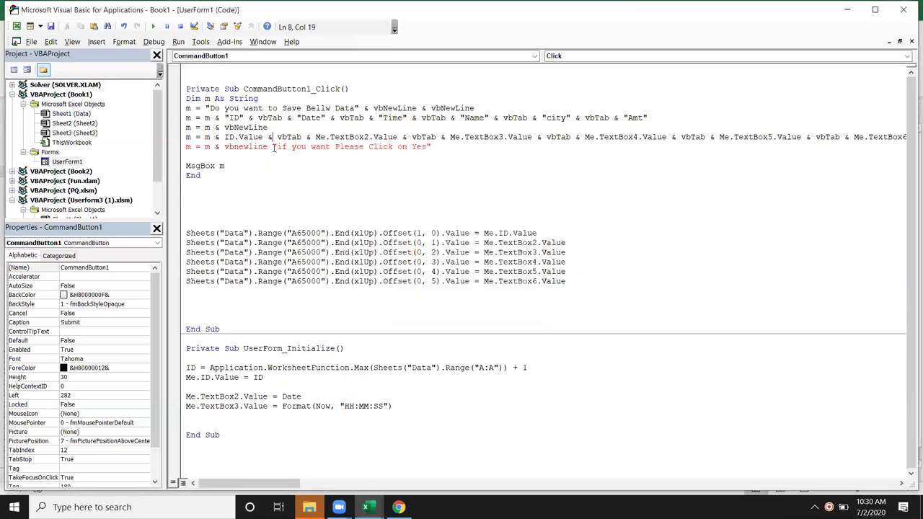
pyautogui.write('&')
pyautogui.press('Down')
# Step: Begin replacing 'MsgBox m' with a msgbox(m, call that captures the reply
pyautogui.click(225, 165)
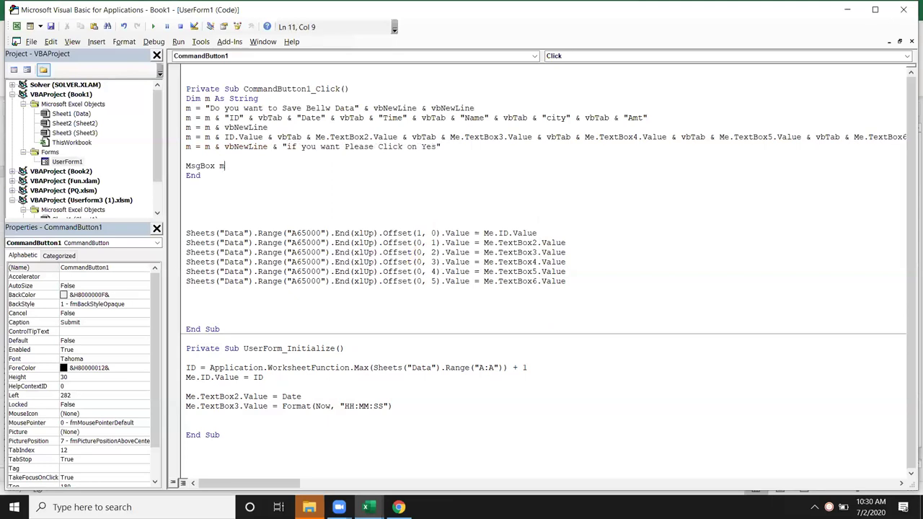
pyautogui.press('BackSpace')
pyautogui.press('BackSpace')
pyautogui.press('BackSpace')
pyautogui.press('BackSpace')
pyautogui.press('BackSpace')
pyautogui.press('BackSpace')
pyautogui.press('BackSpace')
pyautogui.write('x')
pyautogui.write('=')
pyautogui.write('msgbox')
pyautogui.write('(')
pyautogui.write('m')
pyautogui.write(',')
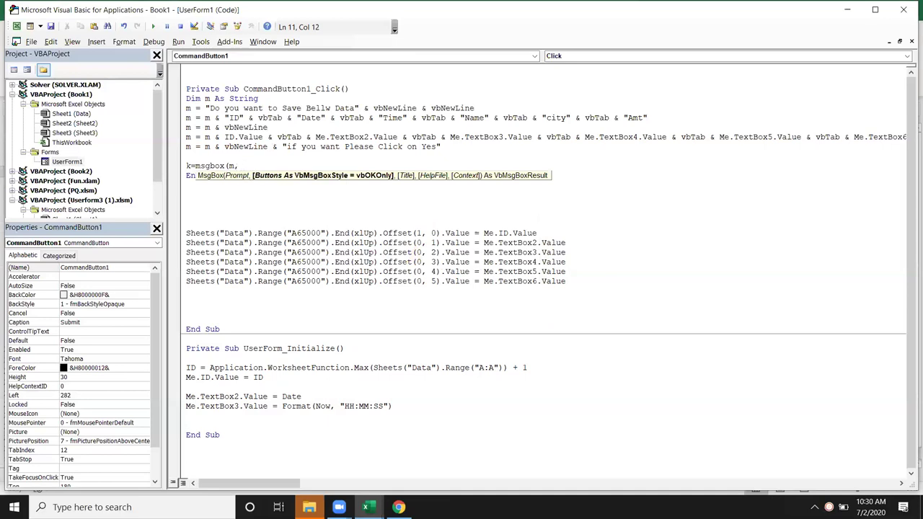
pyautogui.write('",')
# Step: Complete the call as k = MsgBox(m, vbYesNo, "Please Confirme")
pyautogui.press('BackSpace')
pyautogui.press('BackSpace')
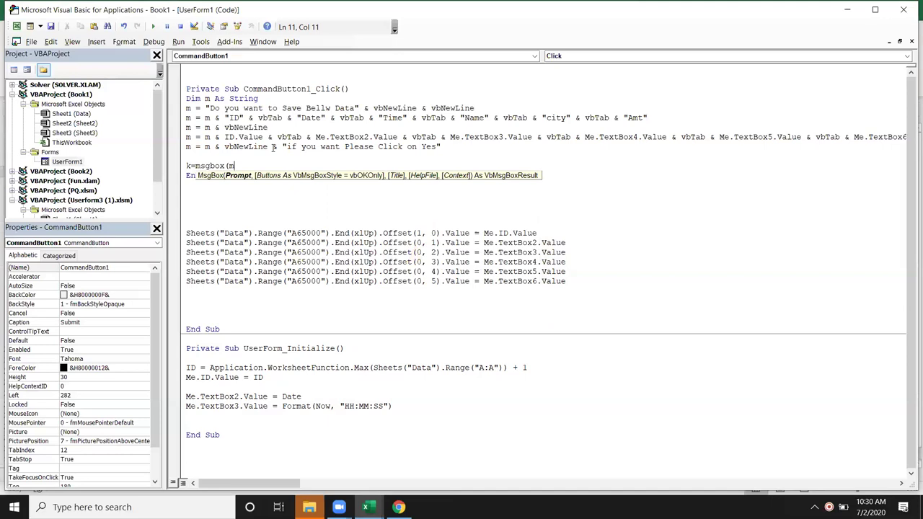
pyautogui.write(',')
pyautogui.press('Down')
pyautogui.press('Down')
pyautogui.press('Down')
pyautogui.press('Down')
pyautogui.press('Down')
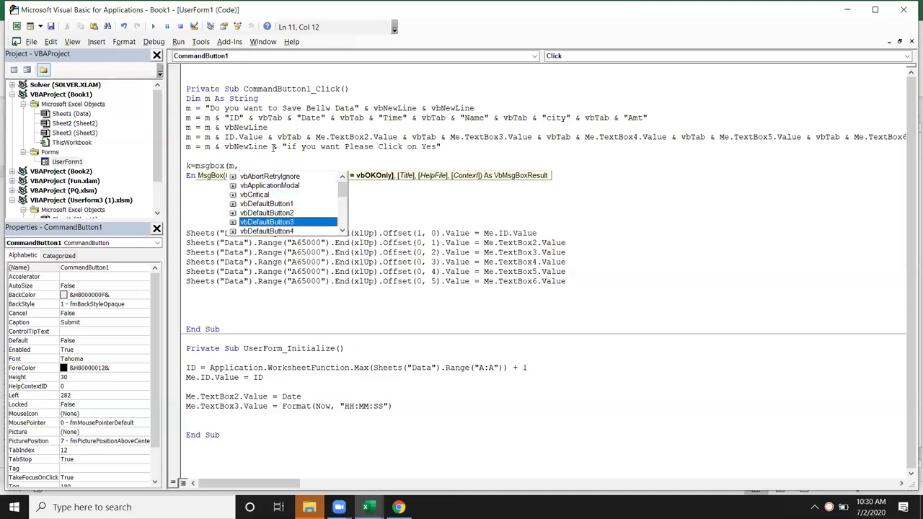
pyautogui.press('Down')
pyautogui.press('Down')
pyautogui.press('Down')
pyautogui.press('Down')
pyautogui.press('Down')
pyautogui.press('Down')
pyautogui.press('Down')
pyautogui.press('Down')
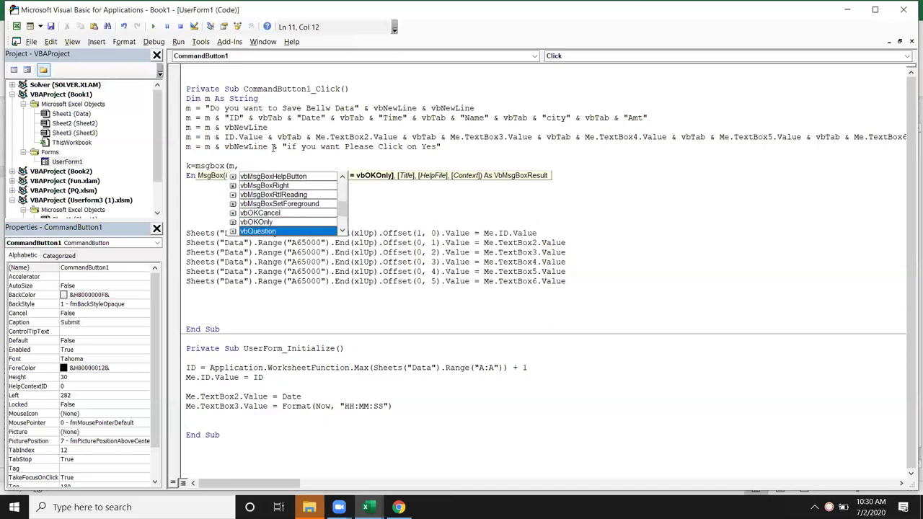
pyautogui.press('Down')
pyautogui.press('Down')
pyautogui.press('Down')
pyautogui.press('Down')
pyautogui.press('Down')
pyautogui.press('Tab')
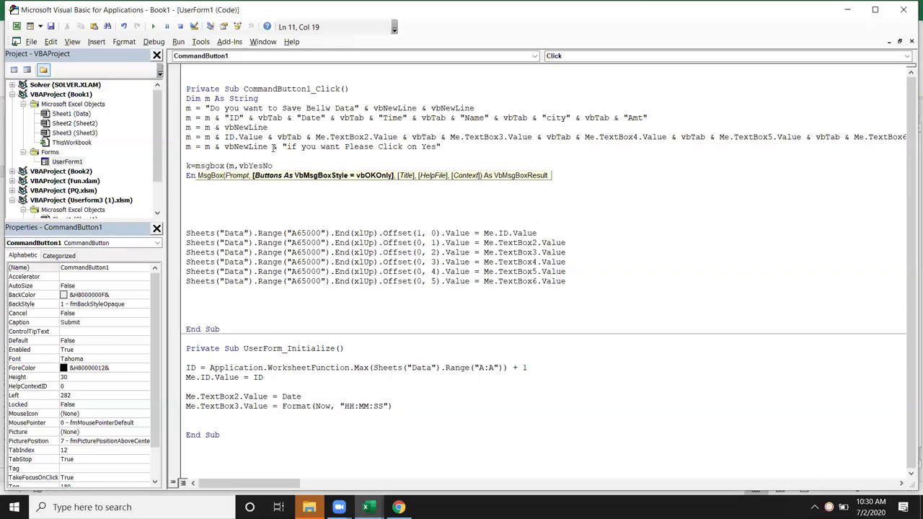
pyautogui.write(',')
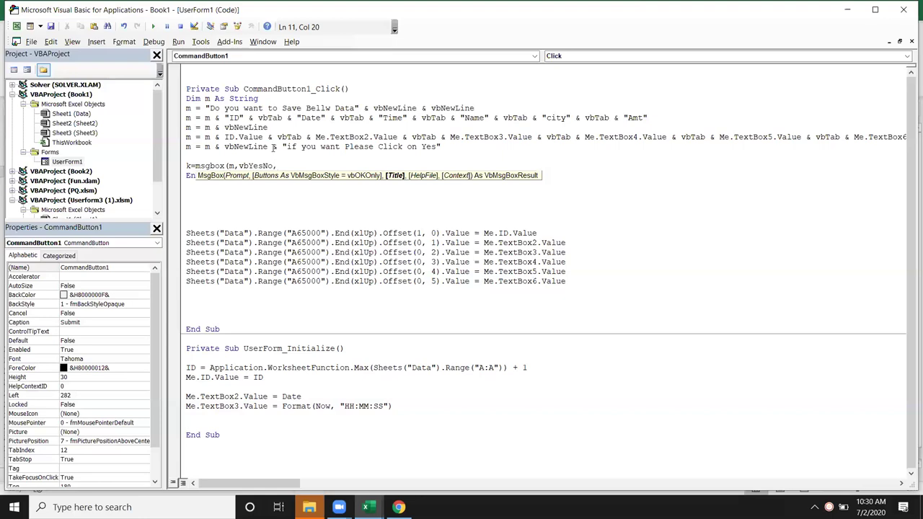
pyautogui.write('"Pler')
pyautogui.press('BackSpace')
pyautogui.press('BackSpace')
pyautogui.write('ease Confirme"')
pyautogui.write(')')
pyautogui.press('Down')
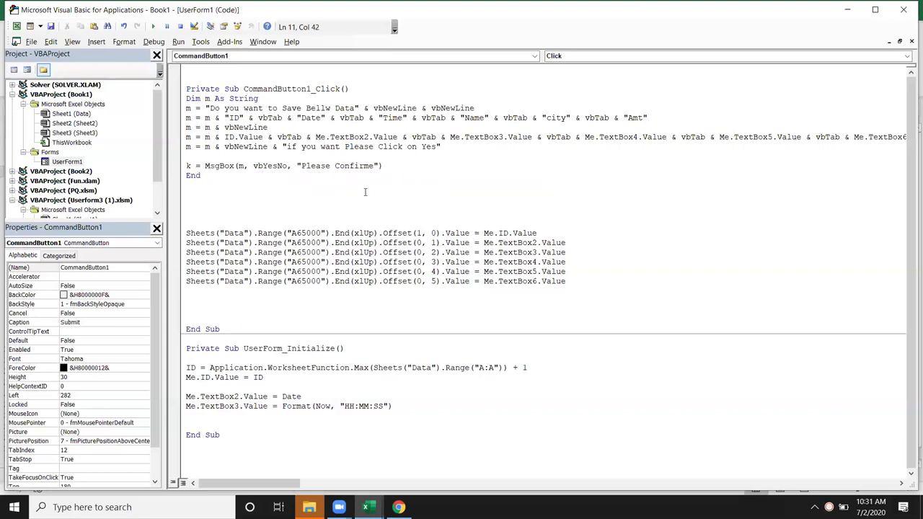
# Step: Delete the stray End and add 'If k = vbNo Then Exit Sub' below it
pyautogui.moveTo(205, 176); pyautogui.dragTo(185, 179)
pyautogui.press('Delete')
pyautogui.press('Down')
pyautogui.write('if k')
pyautogui.write('=vbno then exit ')
pyautogui.write('sub')
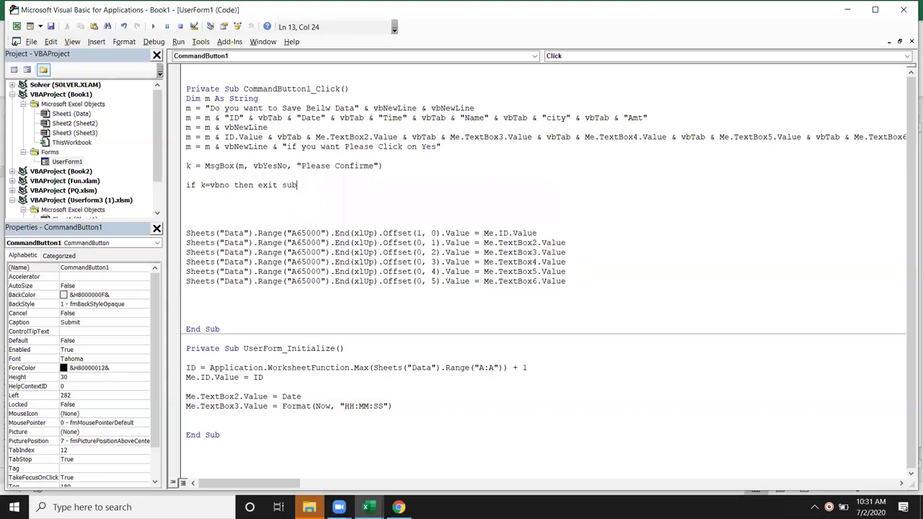
pyautogui.press('Return')
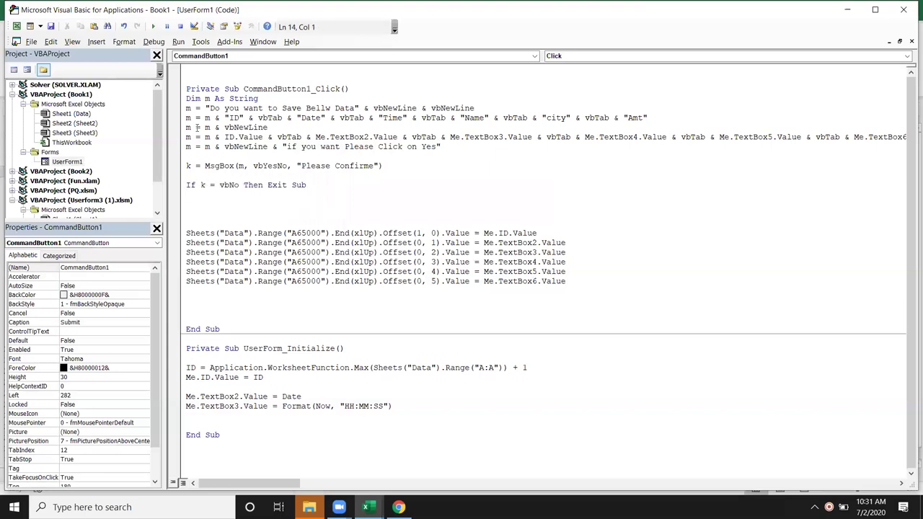
# Step: Run the form with a sample name, city Delhi and amount 7854; choose No first, then resubmit and choose Yes
pyautogui.click(153, 26)
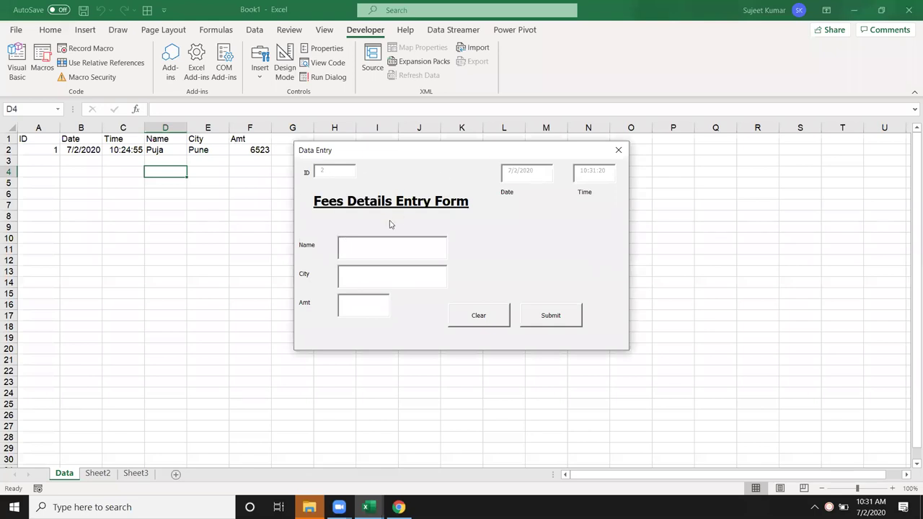
pyautogui.write('Om')
pyautogui.press('Tab')
pyautogui.write('Delhi')
pyautogui.write('7854')
pyautogui.click(559, 317)
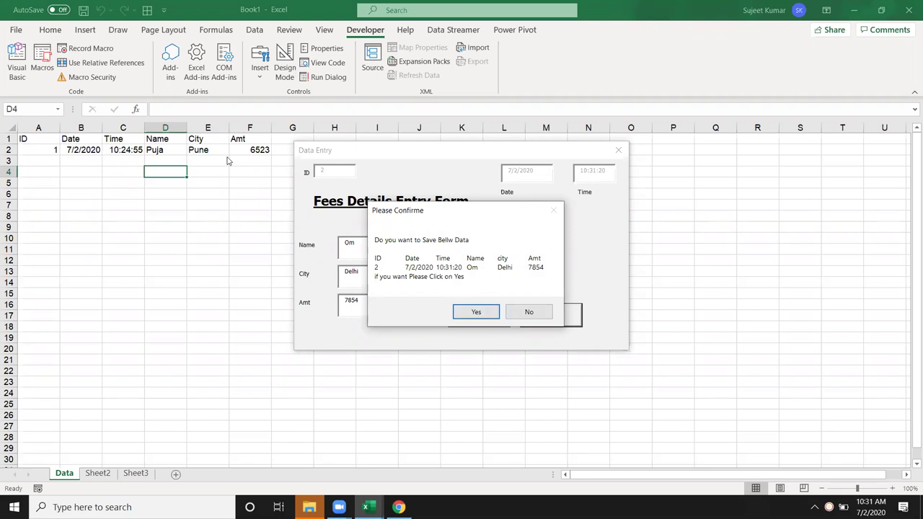
pyautogui.click(529, 313)
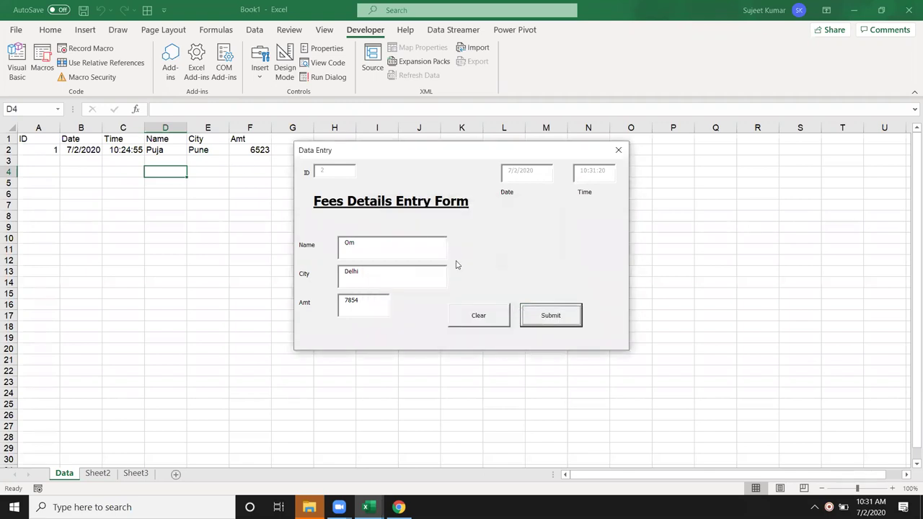
pyautogui.click(565, 325)
pyautogui.click(475, 312)
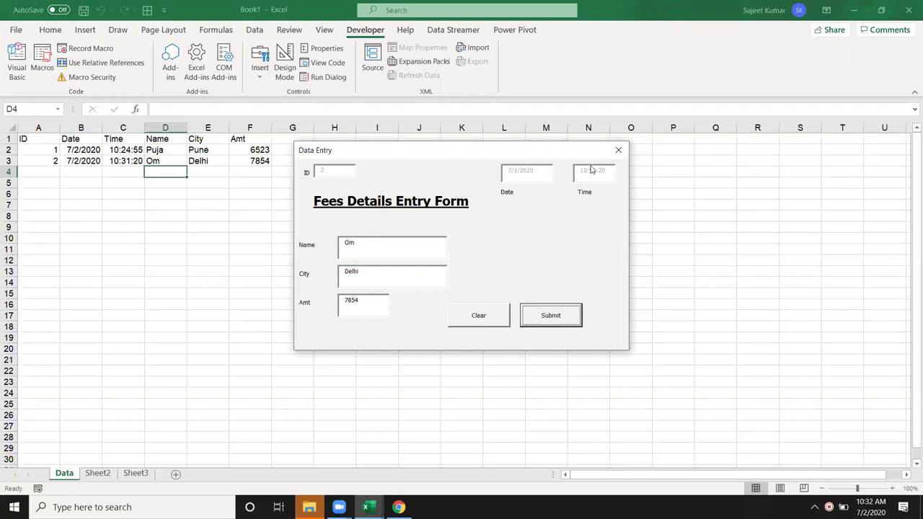
# Step: Close the running form and declare a new Function upt() below the initialise routine
pyautogui.click(619, 149)
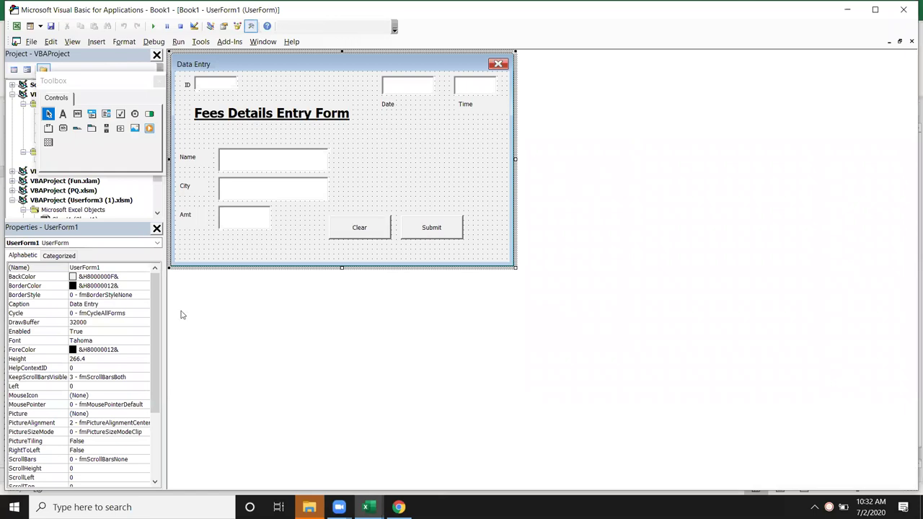
pyautogui.click(299, 433)
pyautogui.press('Return')
pyautogui.press('Return')
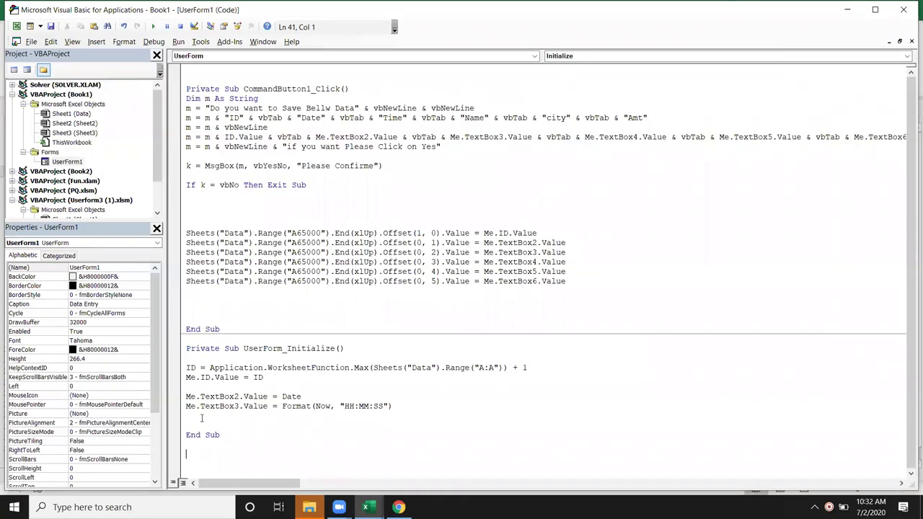
pyautogui.write('function ')
pyautogui.write('upt()')
pyautogui.press('Return')
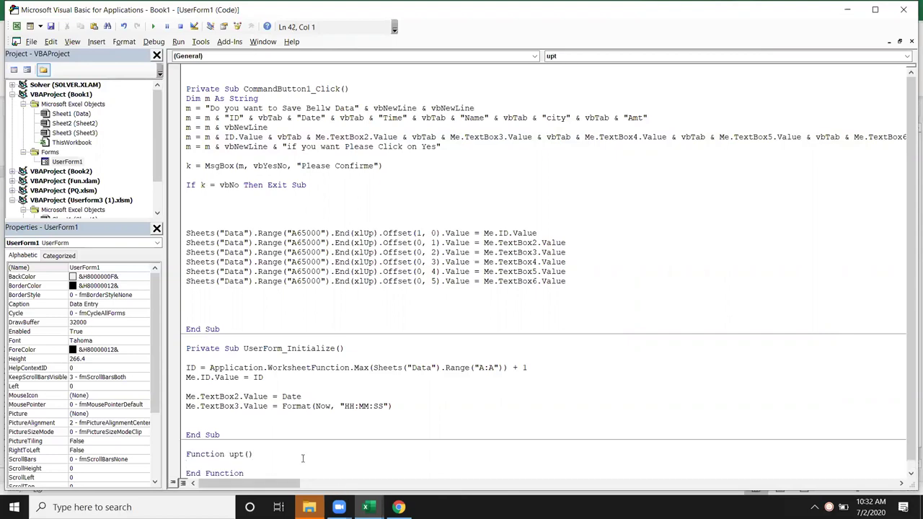
# Step: Move the ID, date and time setup code from UserForm_Initialize into upt
pyautogui.scroll(-1, 281, 443)
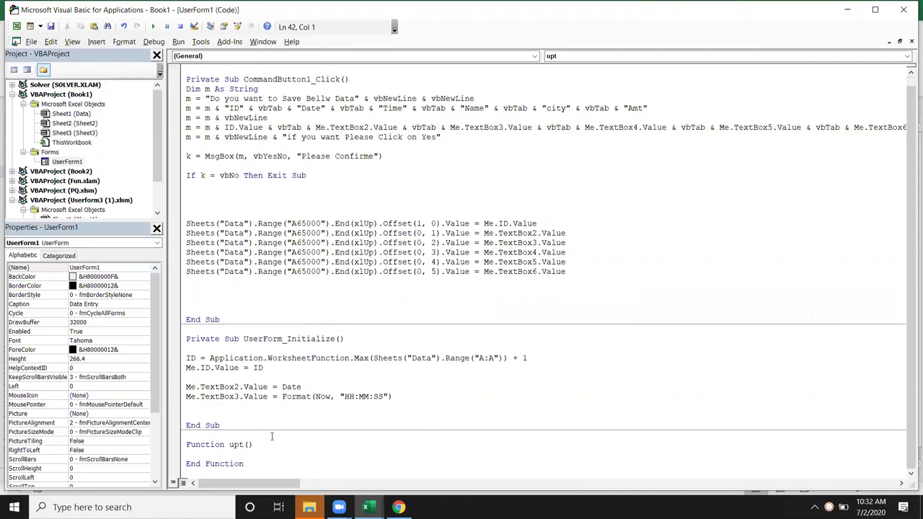
pyautogui.moveTo(212, 415)
pyautogui.mouseDown()
pyautogui.moveTo(187, 397)
pyautogui.moveTo(186, 358)
pyautogui.mouseUp()
pyautogui.hotkey('ctrl', 'c')
pyautogui.click(209, 416)
pyautogui.press('Delete')
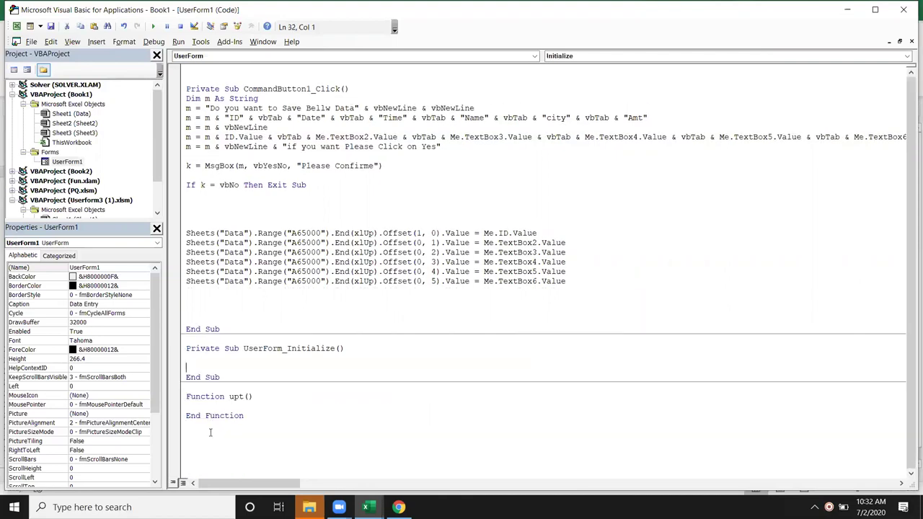
pyautogui.click(201, 408)
pyautogui.hotkey('ctrl', 'v')
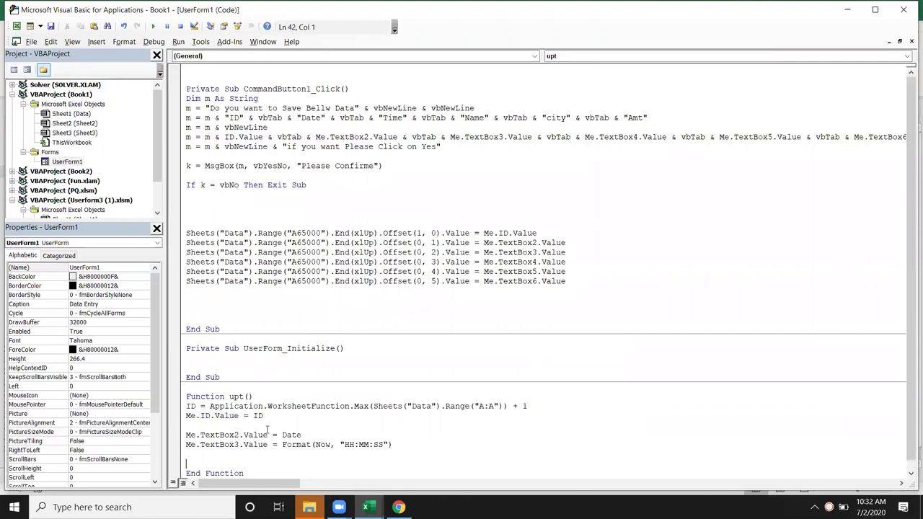
# Step: Add p = upt() in UserForm_Initialize and after the lines that write to the Data sheet
pyautogui.click(207, 352)
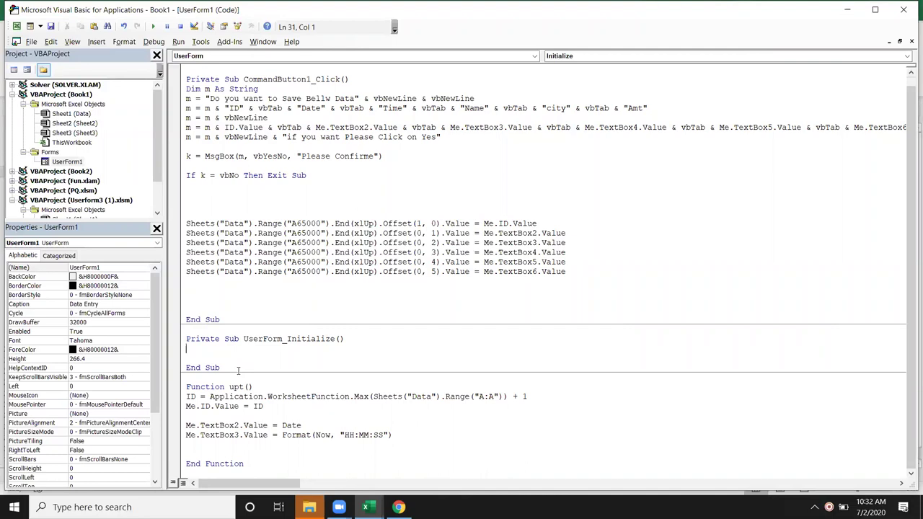
pyautogui.write('P=')
pyautogui.write('upt()')
pyautogui.click(220, 375)
pyautogui.scroll(1, 233, 228)
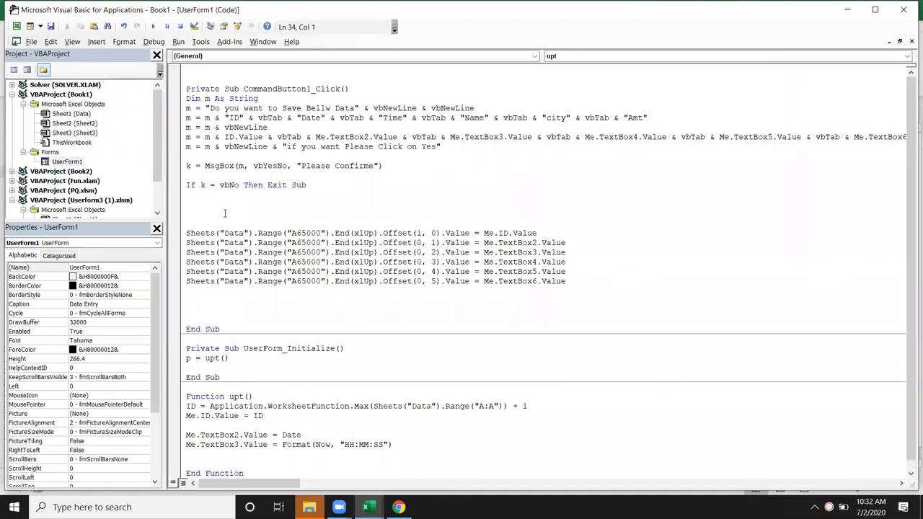
pyautogui.click(207, 300)
pyautogui.write('p=')
pyautogui.write('upt()')
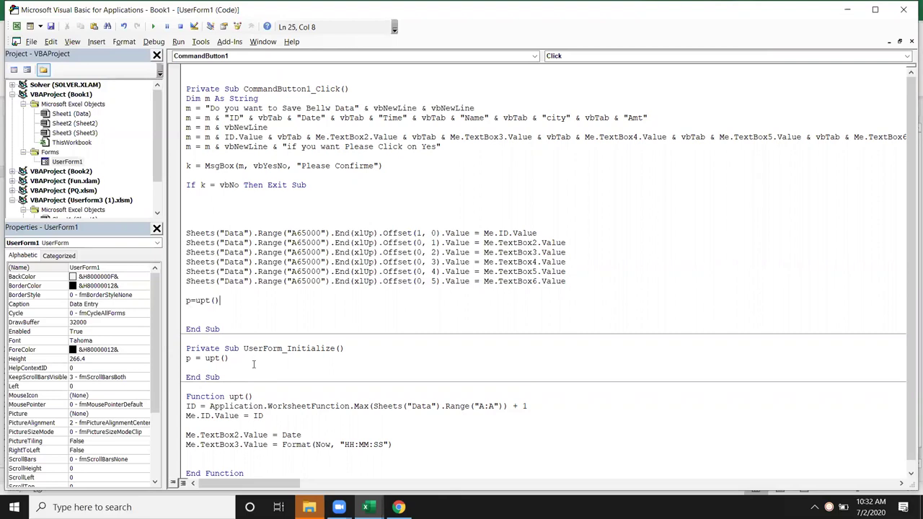
pyautogui.click(252, 367)
# Step: Highlight the code inside upt and both upt() calls to review the refactor
pyautogui.scroll(-1, 252, 390)
pyautogui.moveTo(244, 444); pyautogui.dragTo(184, 399)
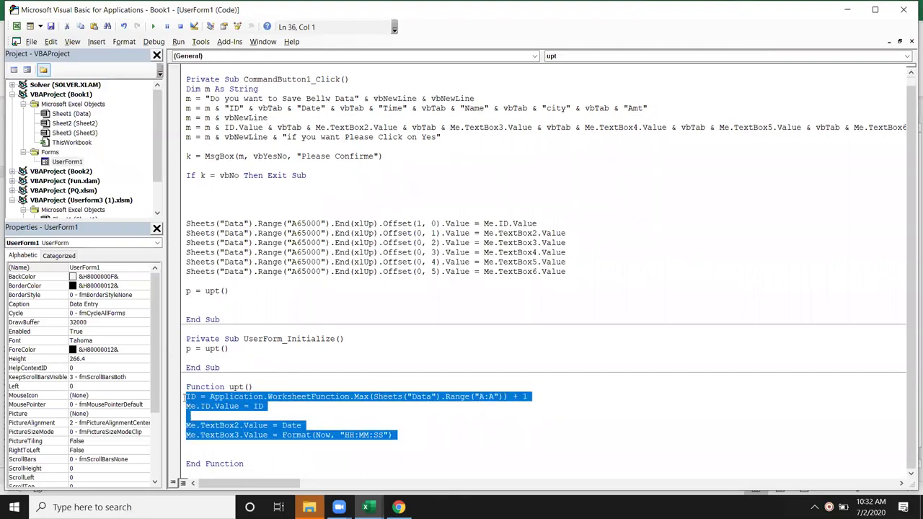
pyautogui.click(201, 354)
pyautogui.click(207, 303)
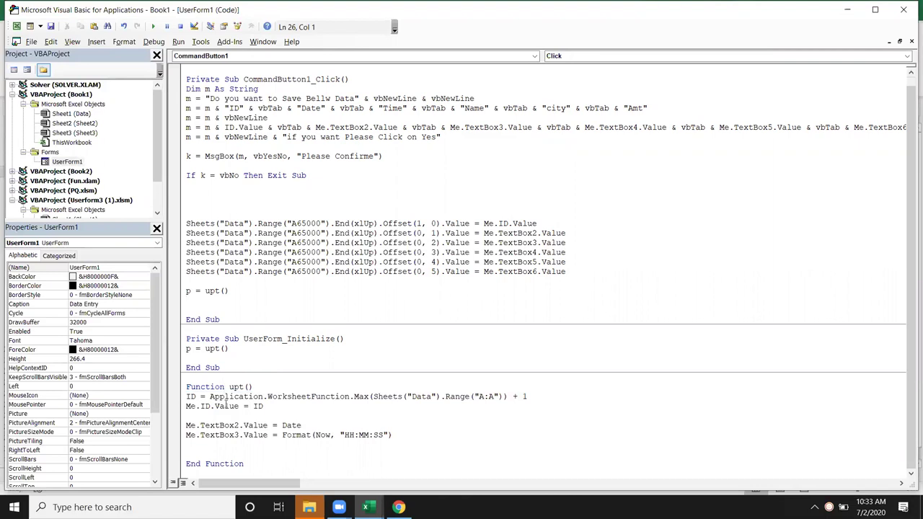
pyautogui.moveTo(229, 349); pyautogui.dragTo(186, 348)
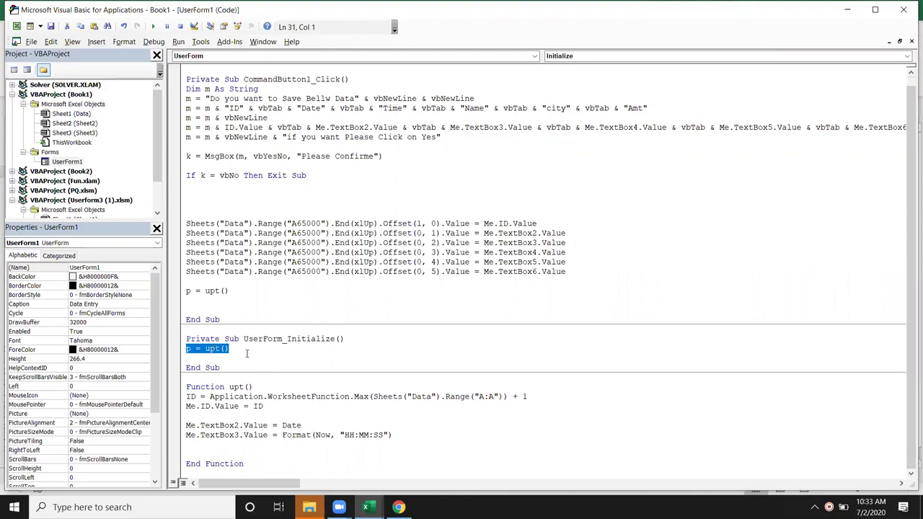
pyautogui.moveTo(230, 291); pyautogui.dragTo(199, 291)
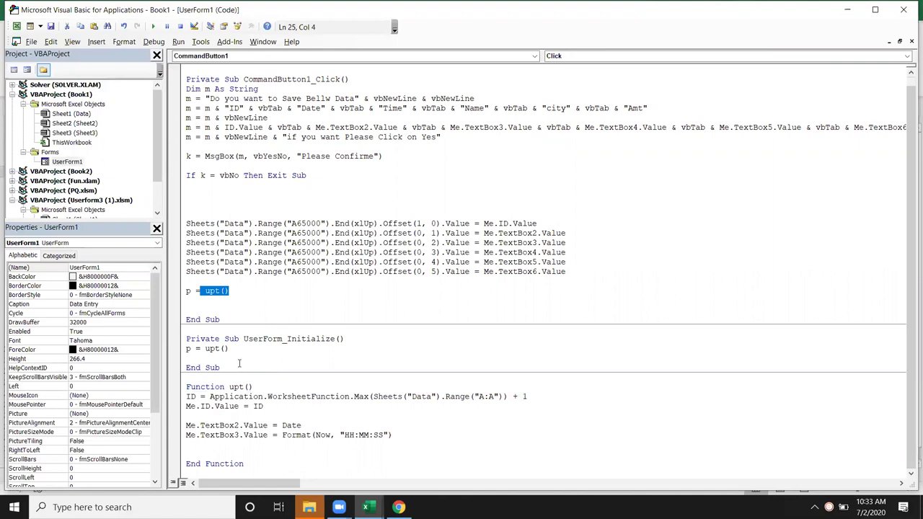
pyautogui.click(203, 301)
pyautogui.click(262, 473)
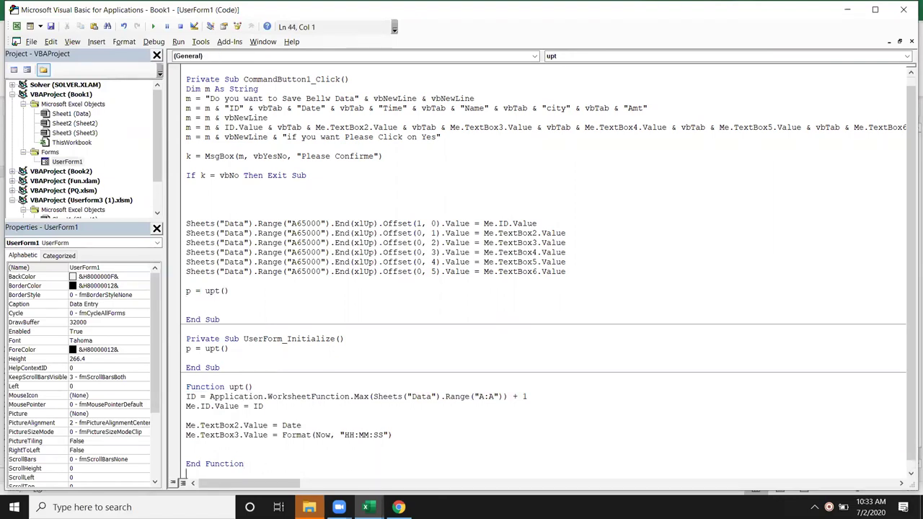
# Step: Declare a new function cl() below the existing code
pyautogui.press('Down')
pyautogui.press('Down')
pyautogui.write('function cl()')
pyautogui.press('Return')
pyautogui.press('Return')
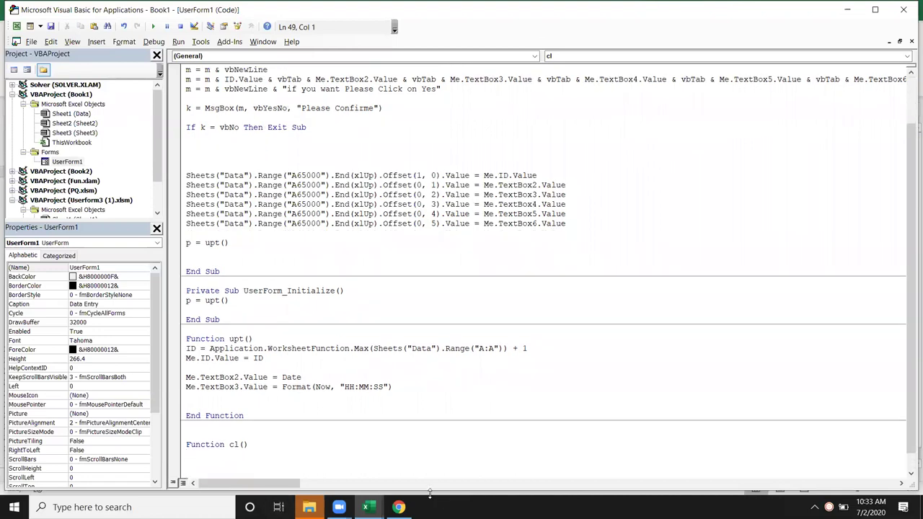
pyautogui.press('Return')
pyautogui.click(216, 434)
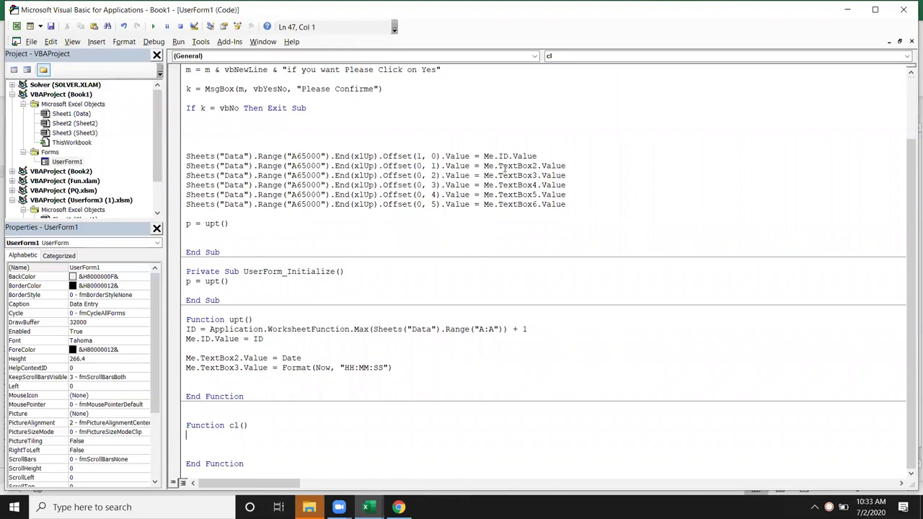
pyautogui.hotkey('alt', 'F11')
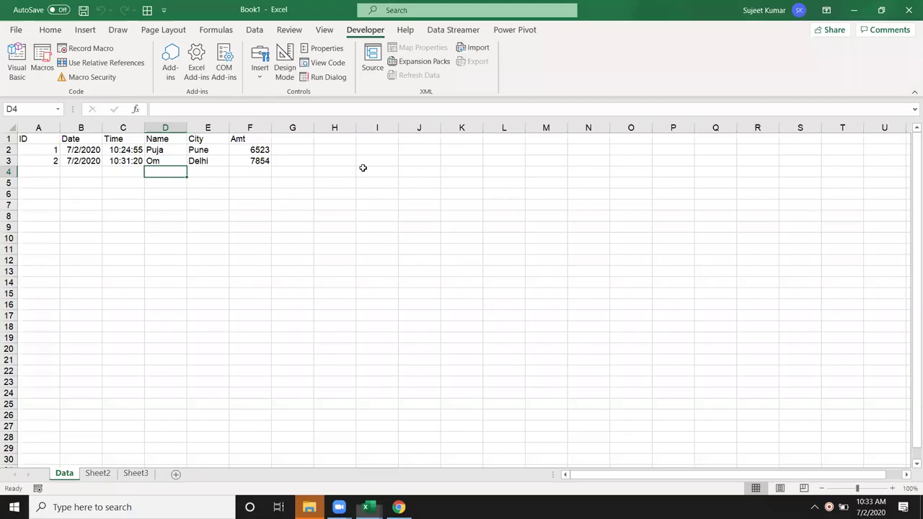
pyautogui.hotkey('alt', 'F11')
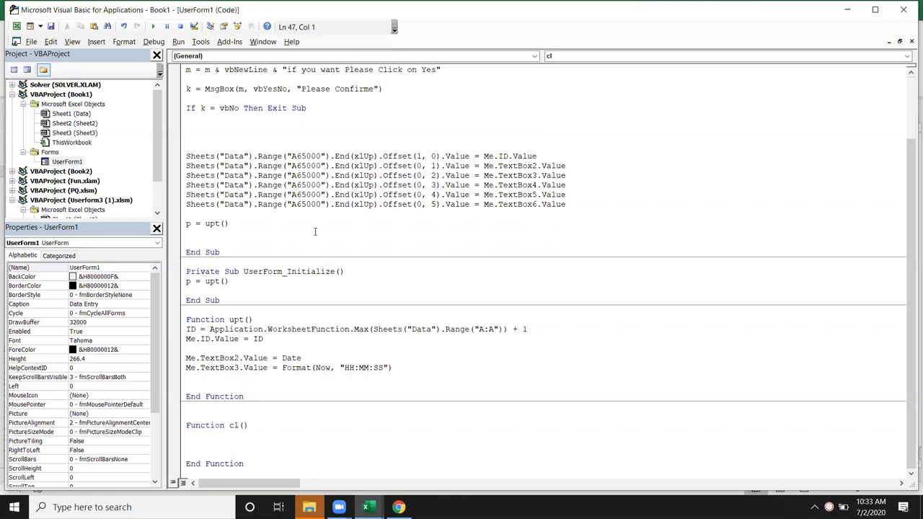
# Step: Add Me.TextBox4.Value = "" as the first line of cl()
pyautogui.write('me.')
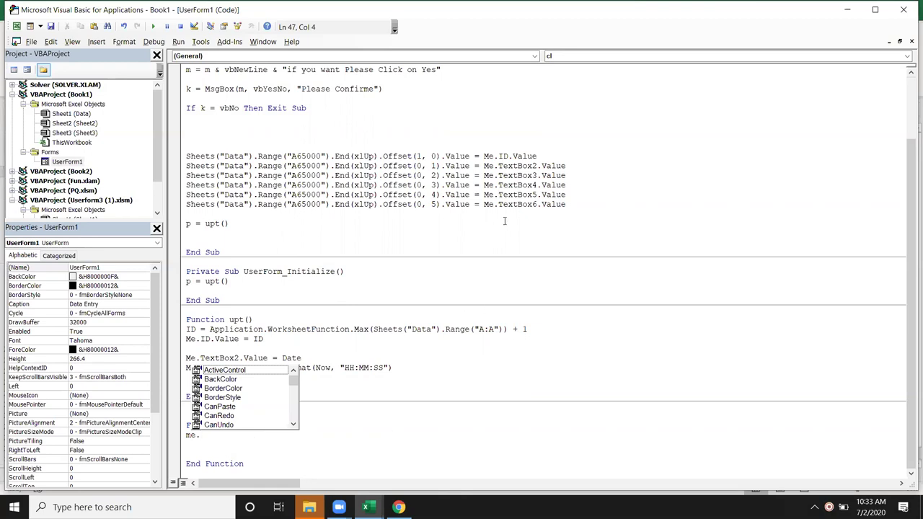
pyautogui.write('te')
pyautogui.press('Down')
pyautogui.press('Down')
pyautogui.press('Down')
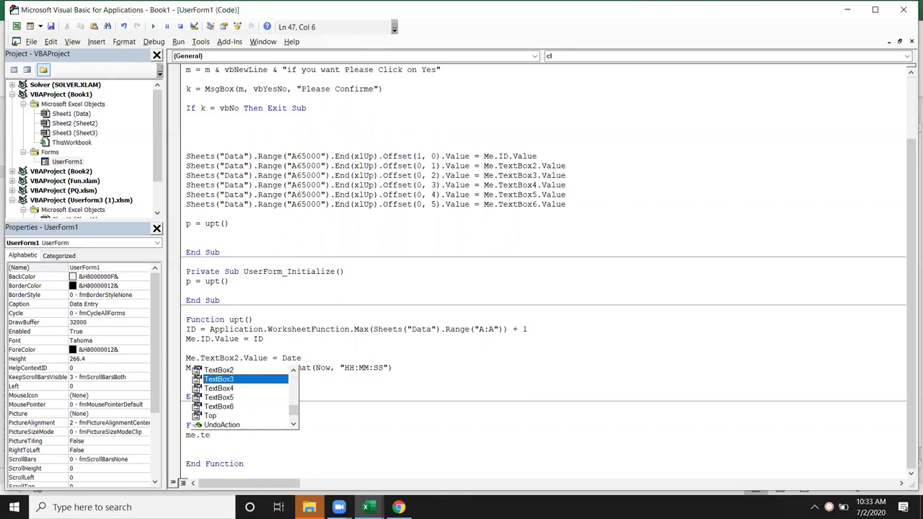
pyautogui.press('Tab')
pyautogui.write('.')
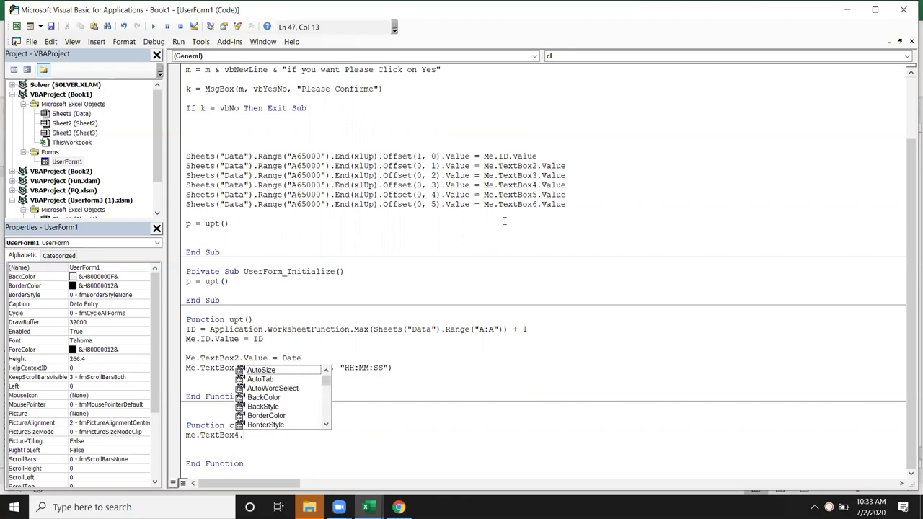
pyautogui.write('cl')
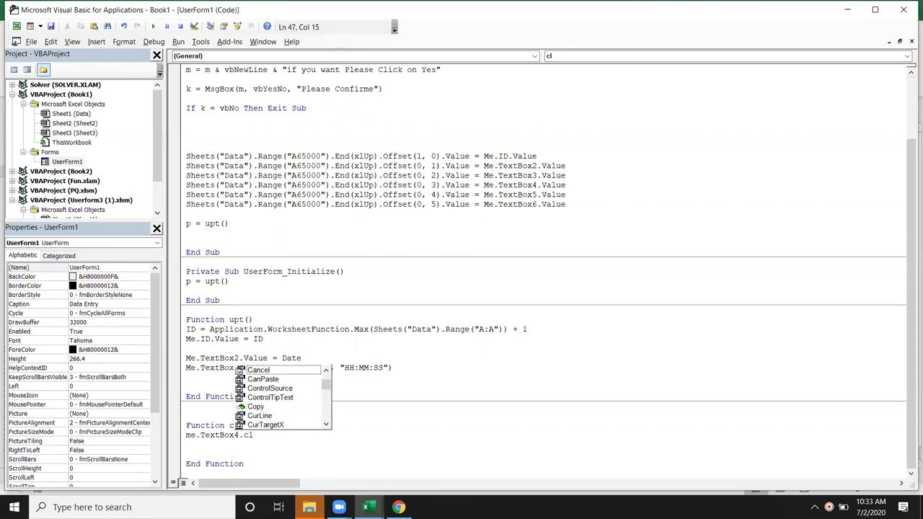
pyautogui.press('BackSpace')
pyautogui.press('BackSpace')
pyautogui.write('va')
pyautogui.press('Tab')
pyautogui.write('= ""')
pyautogui.press('Return')
# Step: Add Me.TextBox5.Value = "" to cl()
pyautogui.write('me')
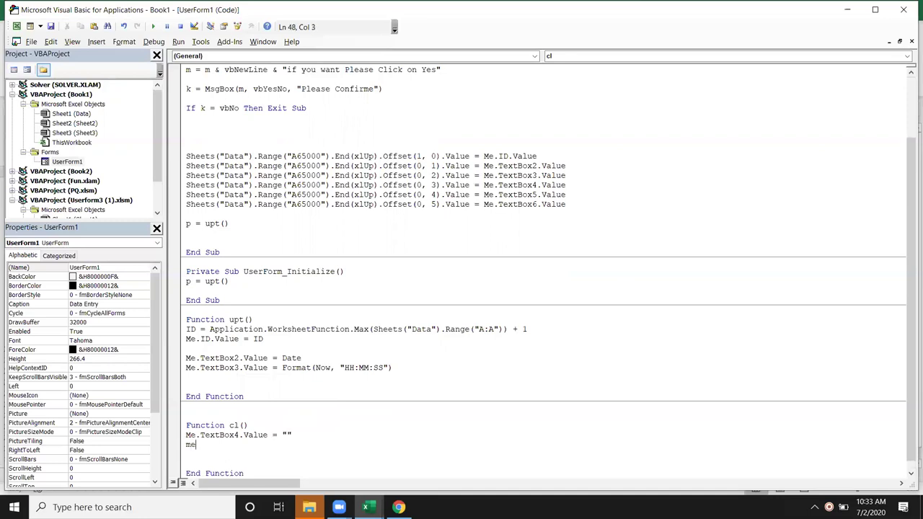
pyautogui.write('.te')
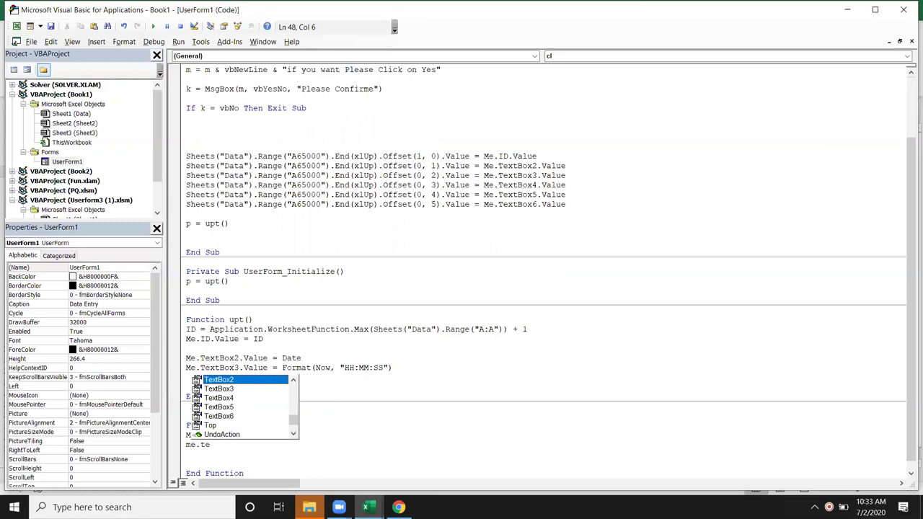
pyautogui.press('Down')
pyautogui.press('Down')
pyautogui.press('Down')
pyautogui.press('Tab')
pyautogui.write('.v')
pyautogui.press('Tab')
pyautogui.write('= ""')
pyautogui.press('Return')
# Step: Add Me.TextBox6.Value = "" to cl()
pyautogui.write('me')
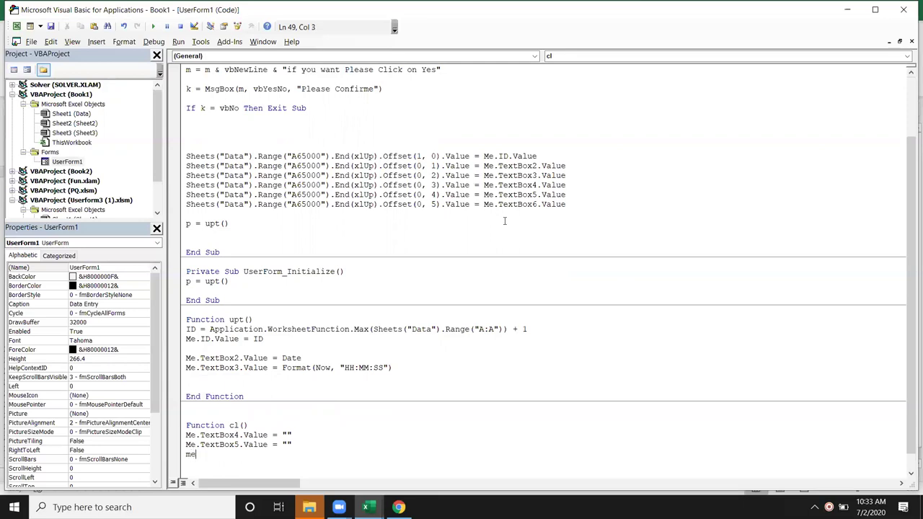
pyautogui.write('.ta')
pyautogui.press('Down')
pyautogui.press('Down')
pyautogui.press('Down')
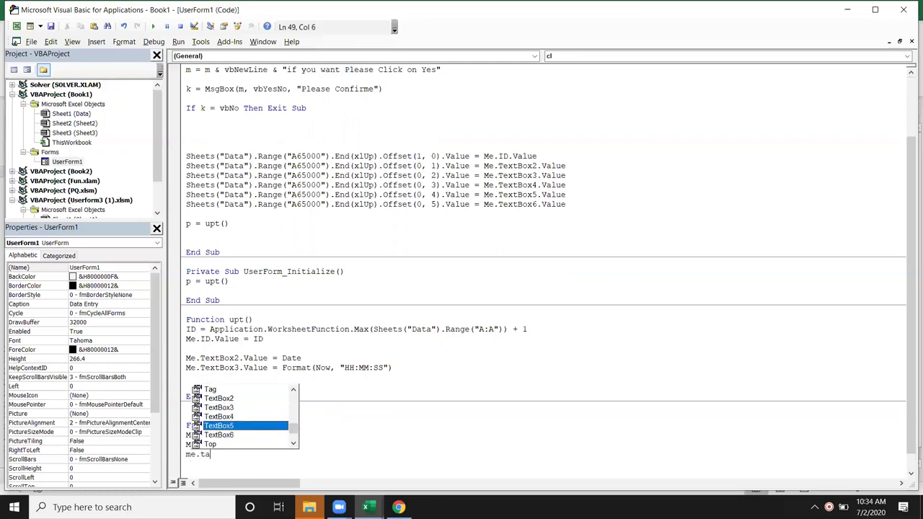
pyautogui.press('Down')
pyautogui.press('Tab')
pyautogui.write('.v')
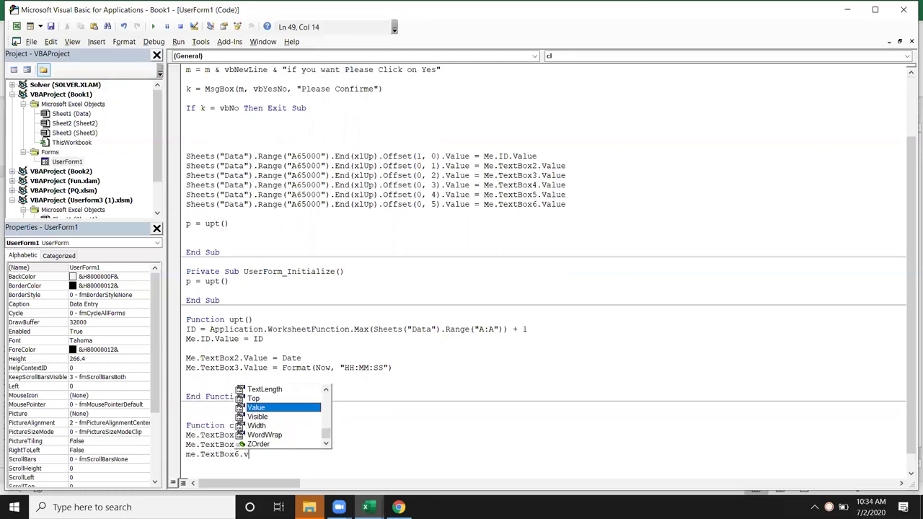
pyautogui.press('Tab')
pyautogui.write('= ""')
pyautogui.press('Return')
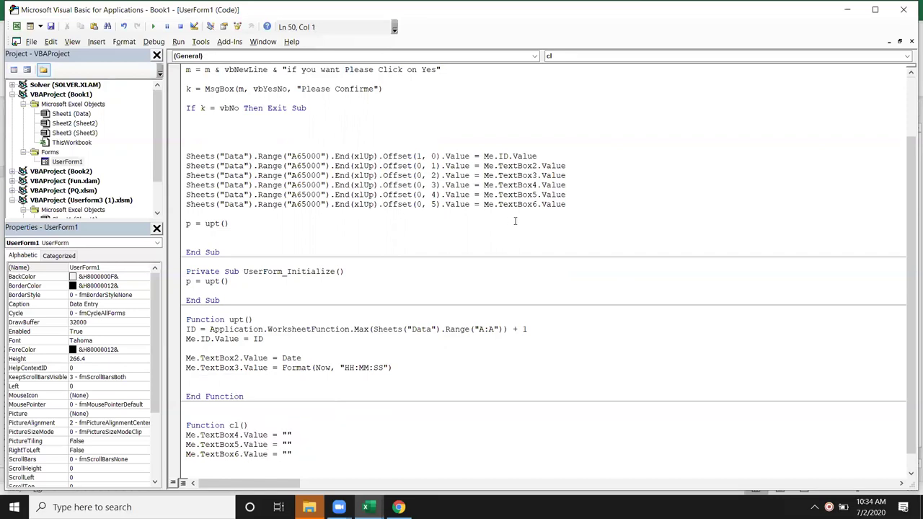
pyautogui.scroll(-1, 515, 222)
# Step: Add p=cl() after p = upt() in Submit and in a new CommandButton2_Click for the Clear button
pyautogui.click(203, 215)
pyautogui.write('p=cl()')
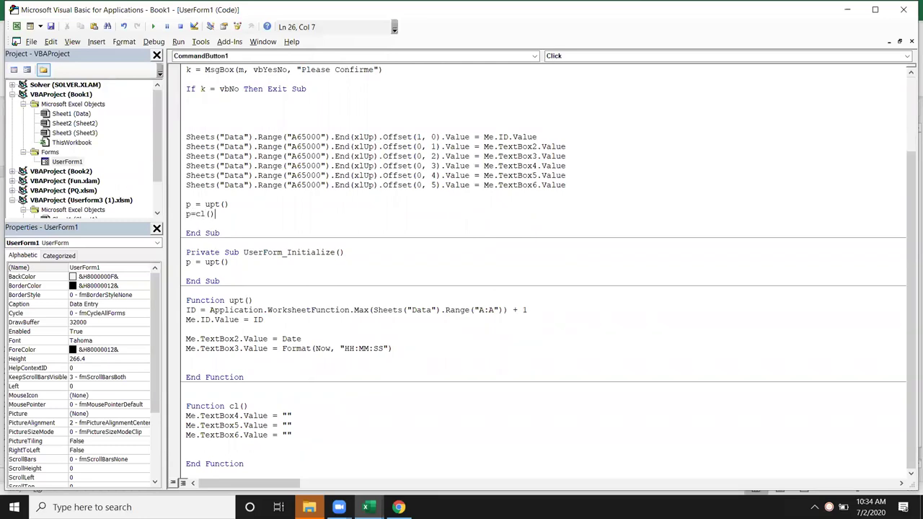
pyautogui.doubleClick(72, 161)
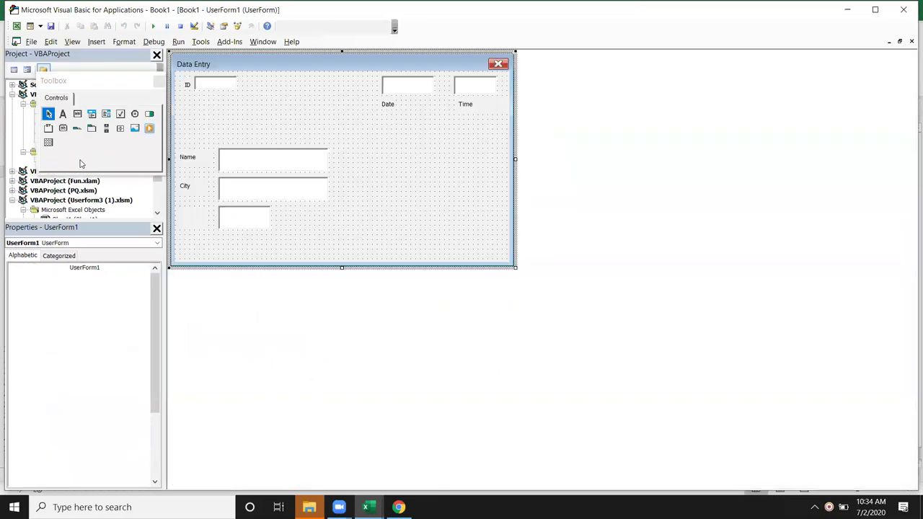
pyautogui.doubleClick(364, 235)
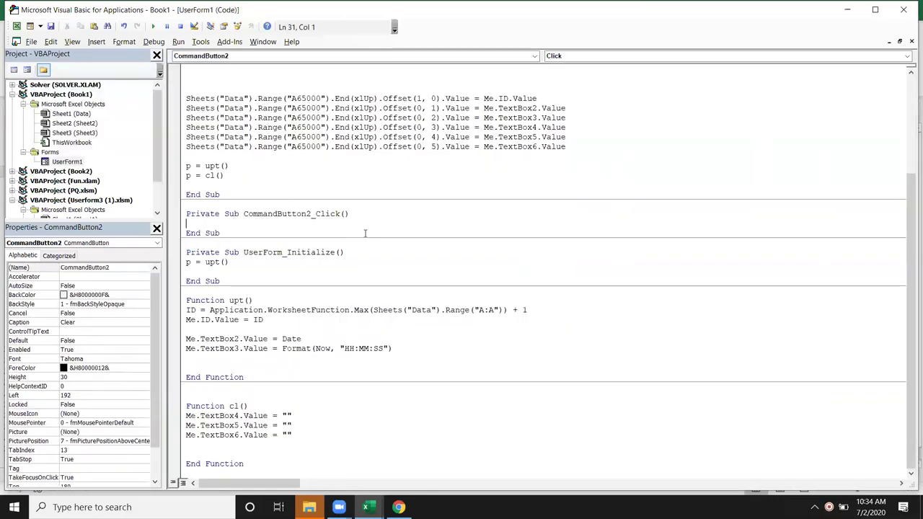
pyautogui.write('p=cl()')
pyautogui.click(281, 271)
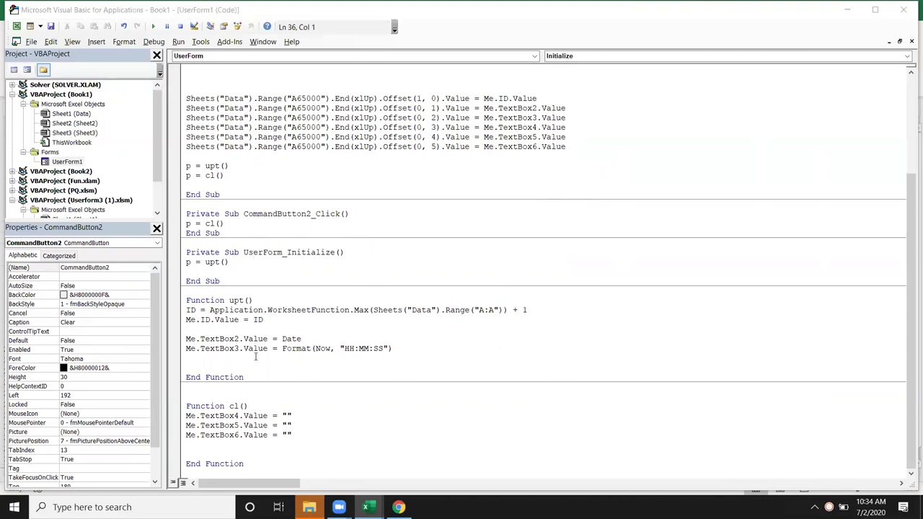
pyautogui.moveTo(267, 447); pyautogui.dragTo(220, 339)
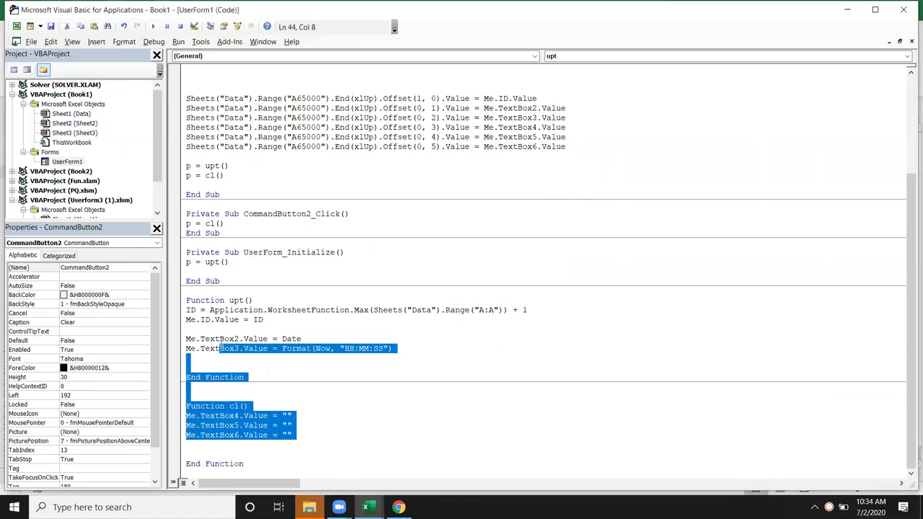
pyautogui.scroll(5, 240, 292)
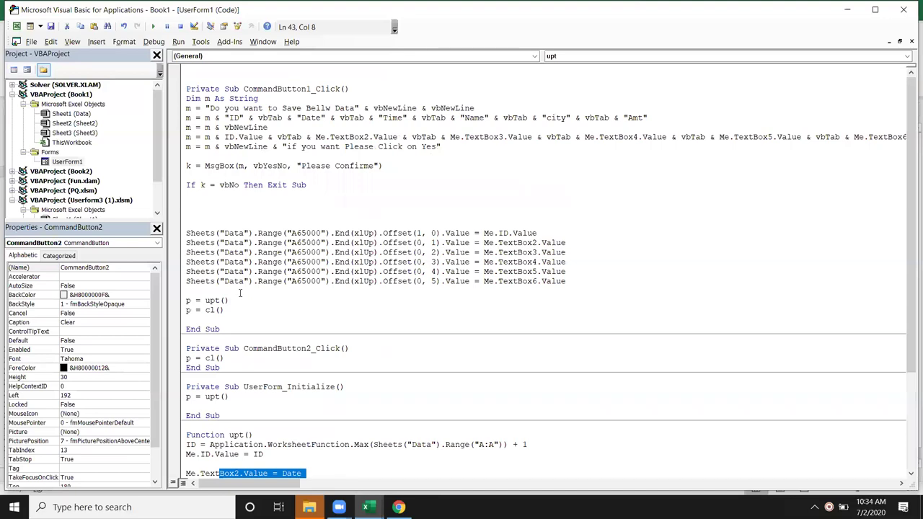
pyautogui.click(269, 233)
pyautogui.click(243, 215)
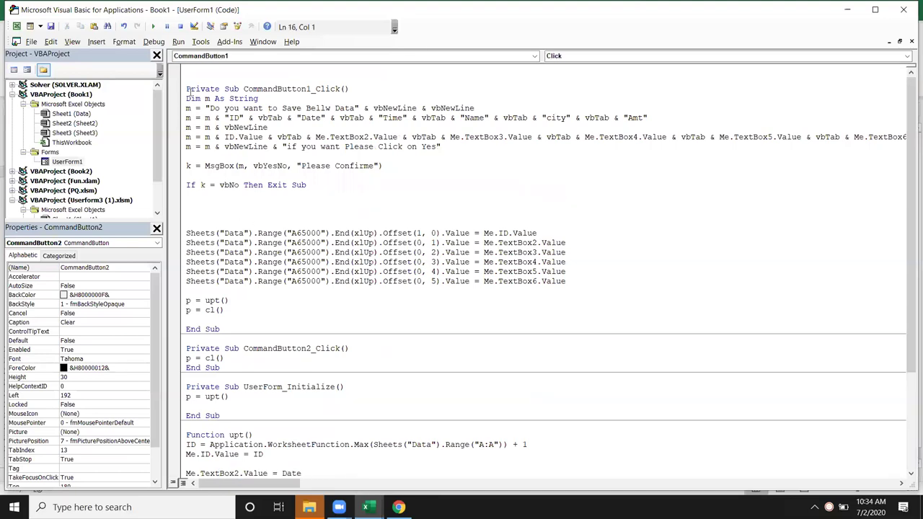
# Step: Run the Data Entry form, submit a Pune record of 958 with Yes, then close the form
pyautogui.click(153, 26)
pyautogui.click(379, 245)
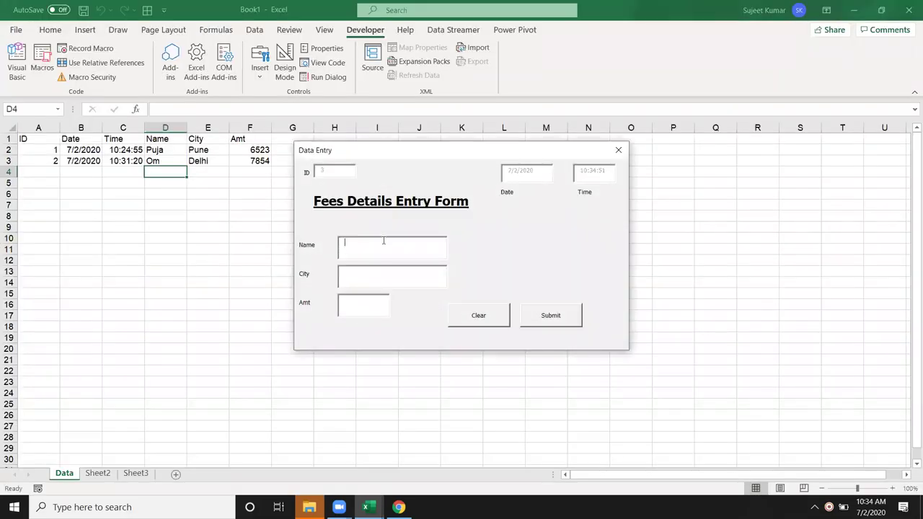
pyautogui.write('Jit')
pyautogui.write('une')
pyautogui.write('958')
pyautogui.click(553, 324)
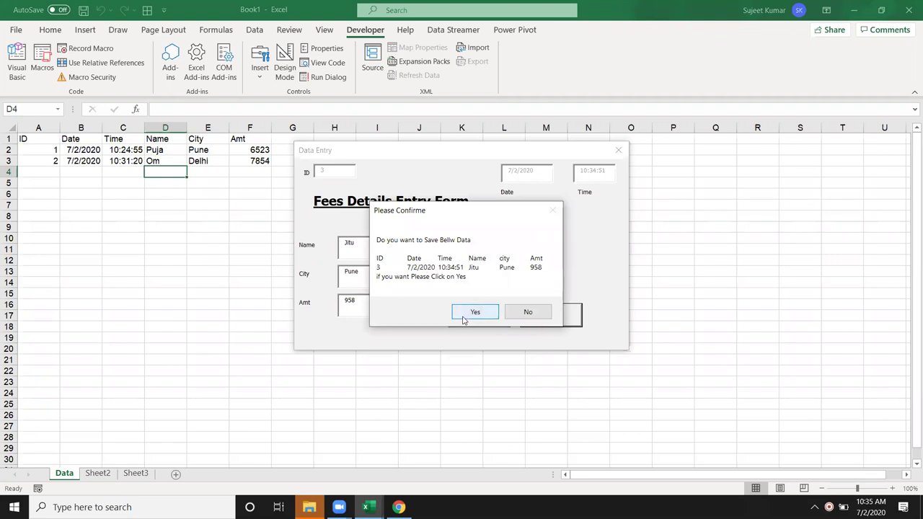
pyautogui.click(465, 318)
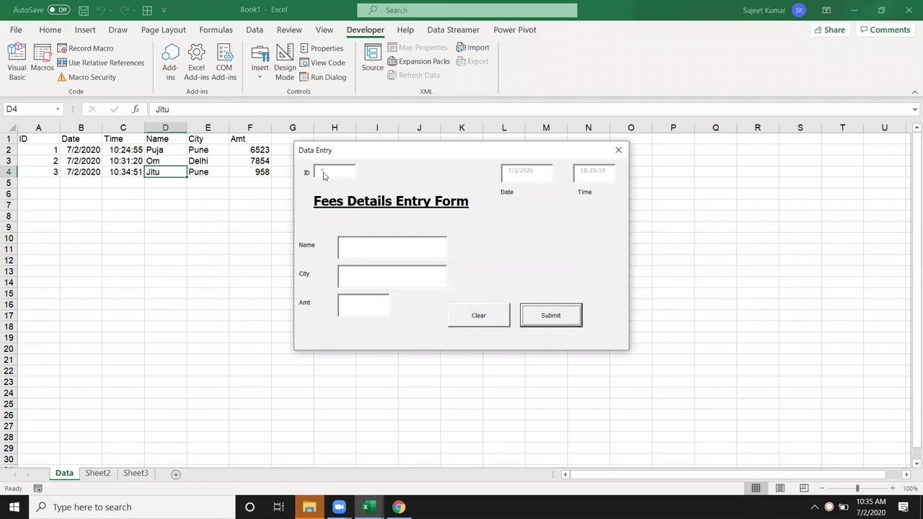
pyautogui.click(618, 150)
# Step: Add a trial MsgBox "Your Data have Submit" line after p = cl(), then delete it
pyautogui.hotkey('alt', 'F11')
pyautogui.hotkey('alt', 'Tab')
pyautogui.doubleClick(425, 235)
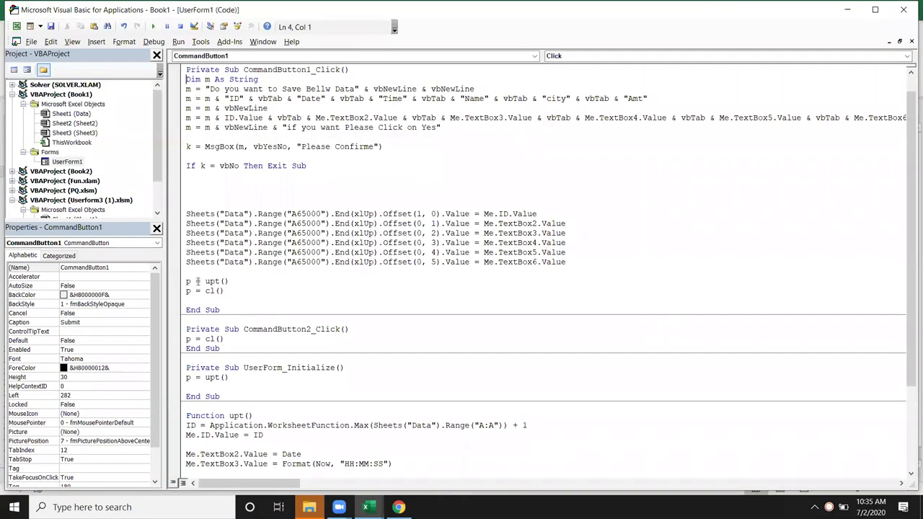
pyautogui.click(199, 298)
pyautogui.press('Return')
pyautogui.write('msgbox "Your Data have Sub')
pyautogui.write('t"')
pyautogui.press('Return')
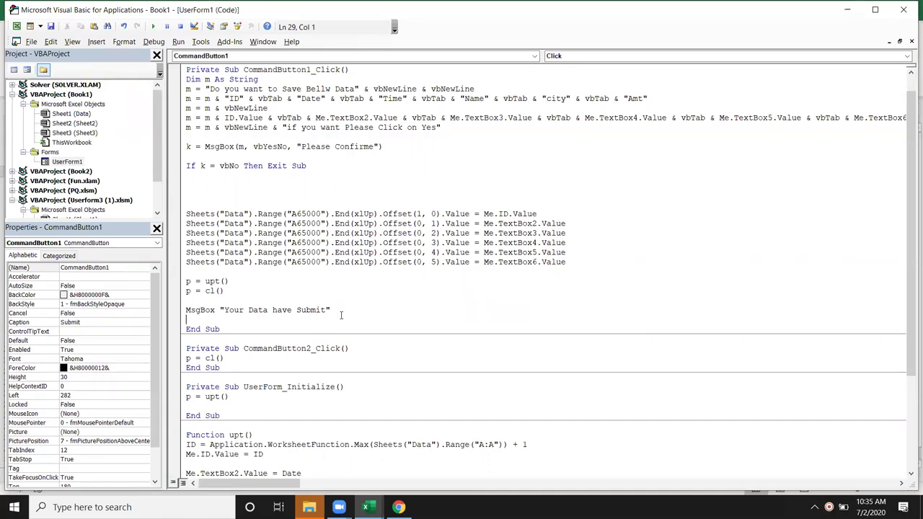
pyautogui.moveTo(341, 314); pyautogui.dragTo(186, 311)
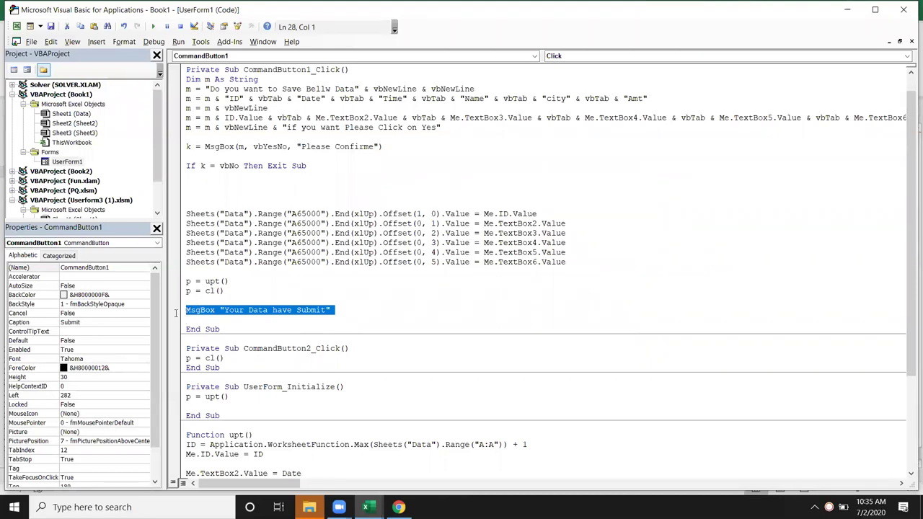
pyautogui.press('Delete')
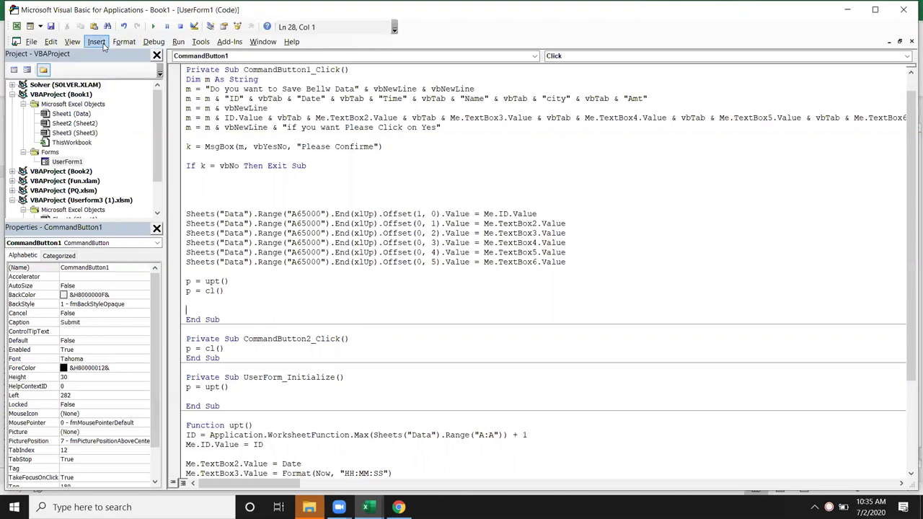
# Step: Insert a new UserForm2 and drag its corner to make it wider and shorter
pyautogui.click(103, 43)
pyautogui.click(148, 44)
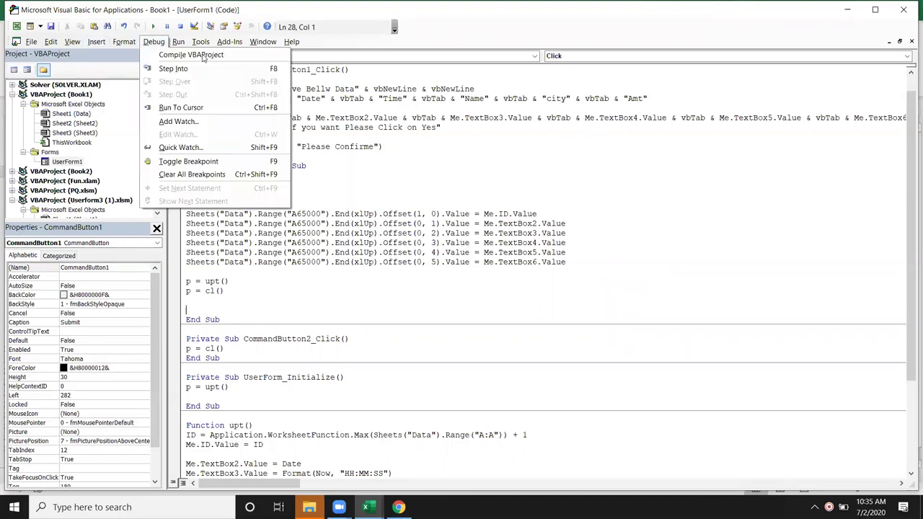
pyautogui.moveTo(96, 42)
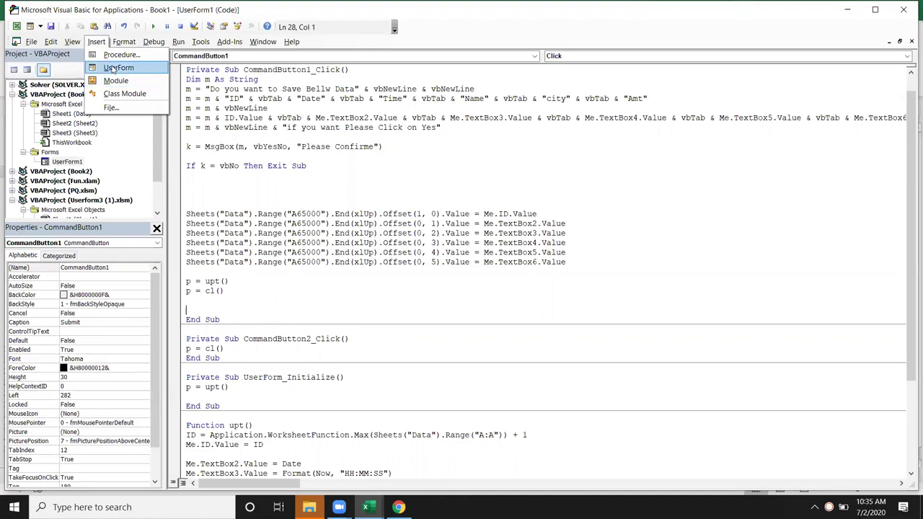
pyautogui.click(117, 67)
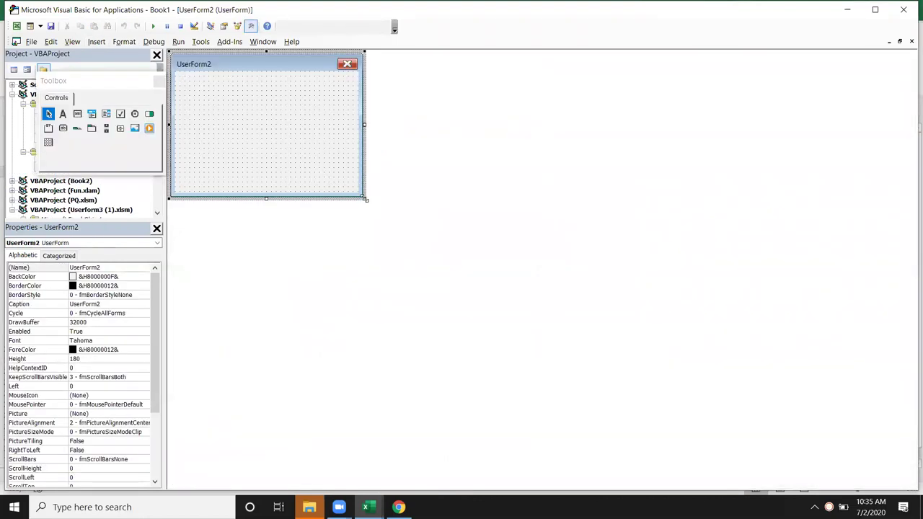
pyautogui.moveTo(364, 198); pyautogui.dragTo(451, 118)
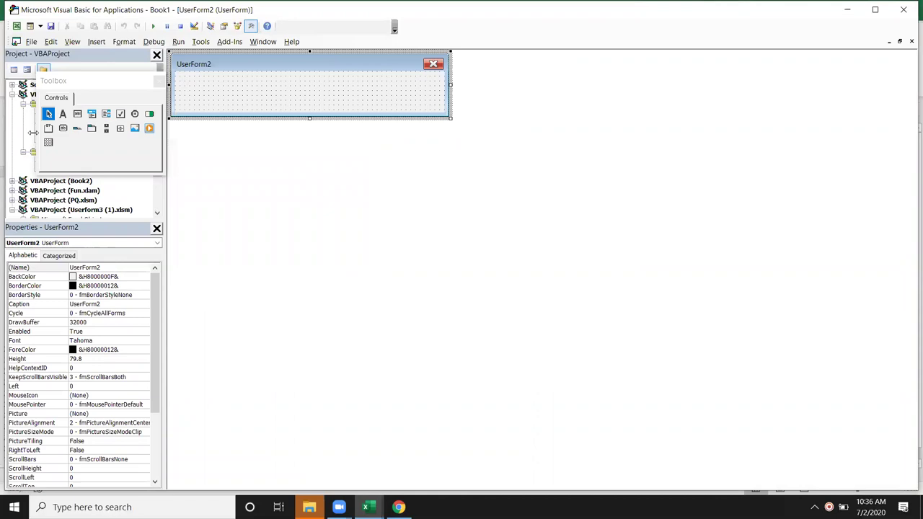
pyautogui.click(62, 113)
# Step: Draw a label across UserForm2 and set its caption to 'Data have Saved'
pyautogui.moveTo(189, 81); pyautogui.dragTo(407, 101)
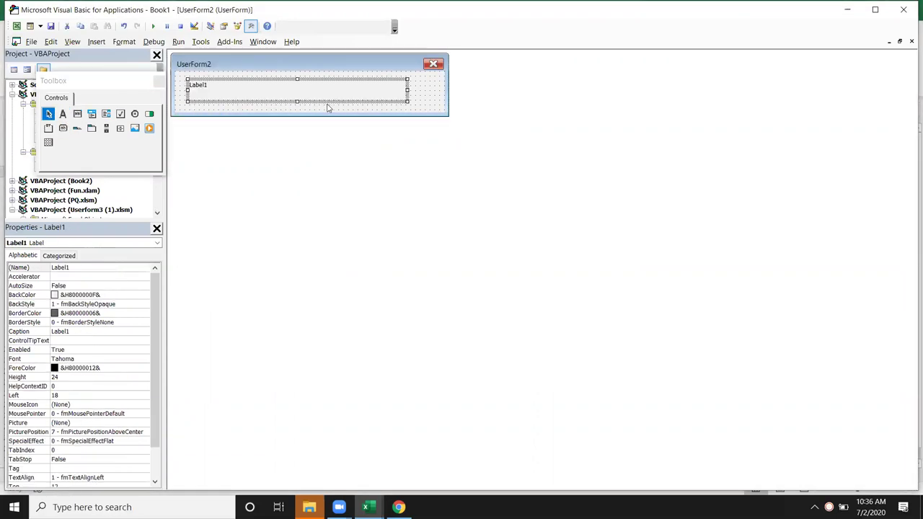
pyautogui.click(226, 89)
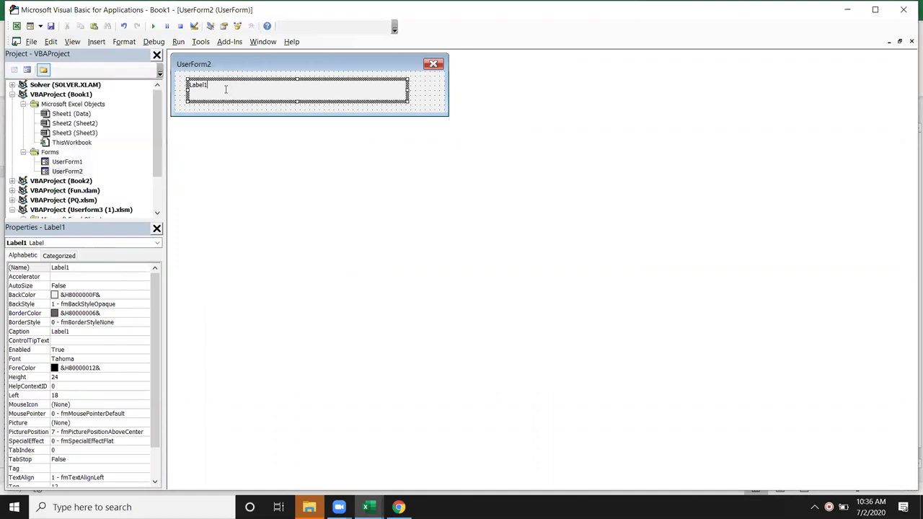
pyautogui.press('BackSpace')
pyautogui.press('BackSpace')
pyautogui.press('BackSpace')
pyautogui.write('ata have Saved')
pyautogui.click(219, 84)
pyautogui.write('Been')
pyautogui.press('BackSpace')
pyautogui.press('BackSpace')
pyautogui.press('BackSpace')
pyautogui.press('BackSpace')
pyautogui.write('Been Saved')
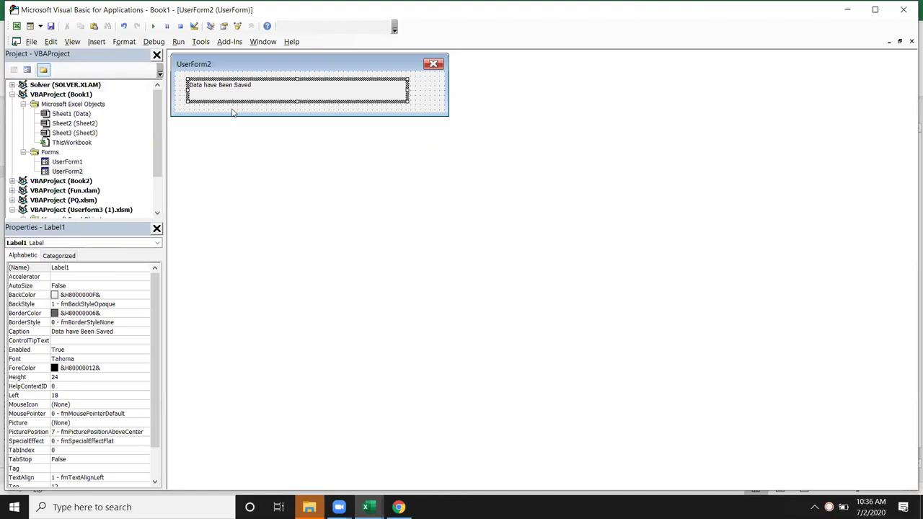
pyautogui.press('BackSpace')
pyautogui.press('BackSpace')
pyautogui.press('BackSpace')
pyautogui.press('BackSpace')
pyautogui.press('BackSpace')
# Step: Rename the popup form to Saved in the Properties window
pyautogui.click(242, 72)
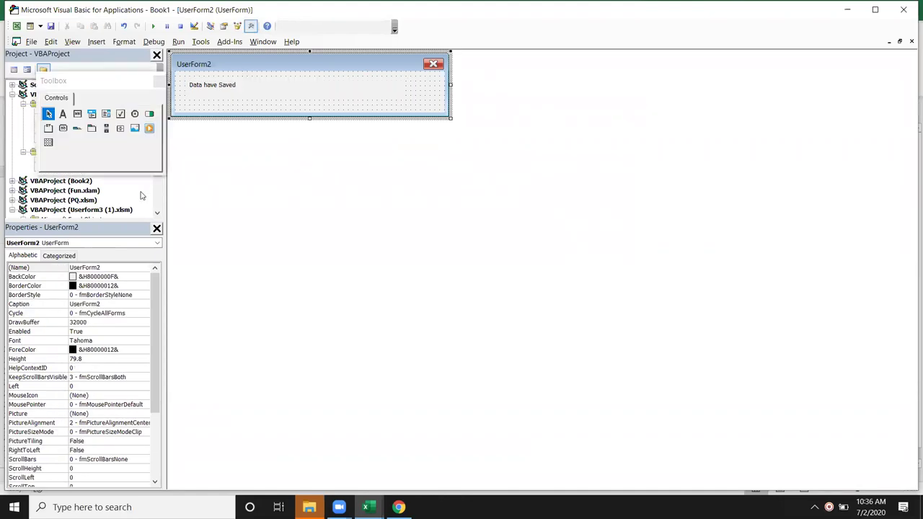
pyautogui.click(104, 267)
pyautogui.write('Savesd')
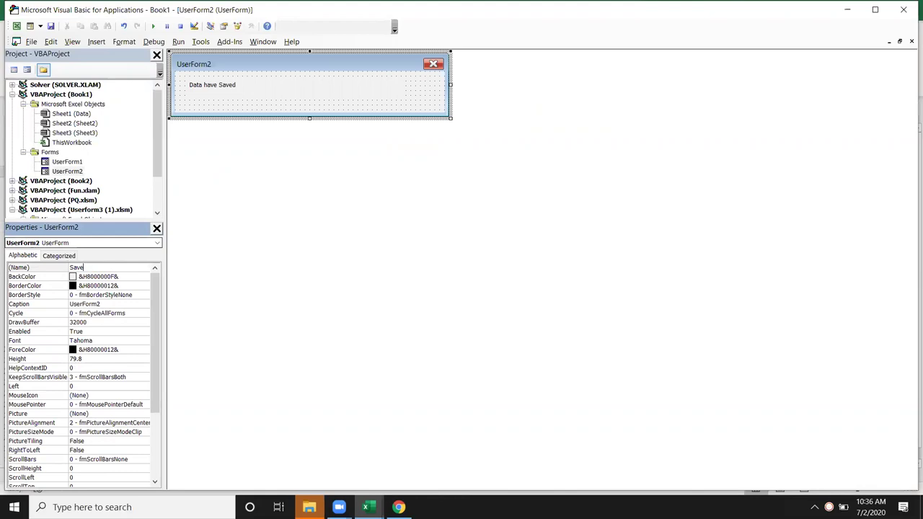
pyautogui.press('Return')
# Step: Create the Saved form's UserForm_Initialize procedure in its code window
pyautogui.doubleClick(308, 101)
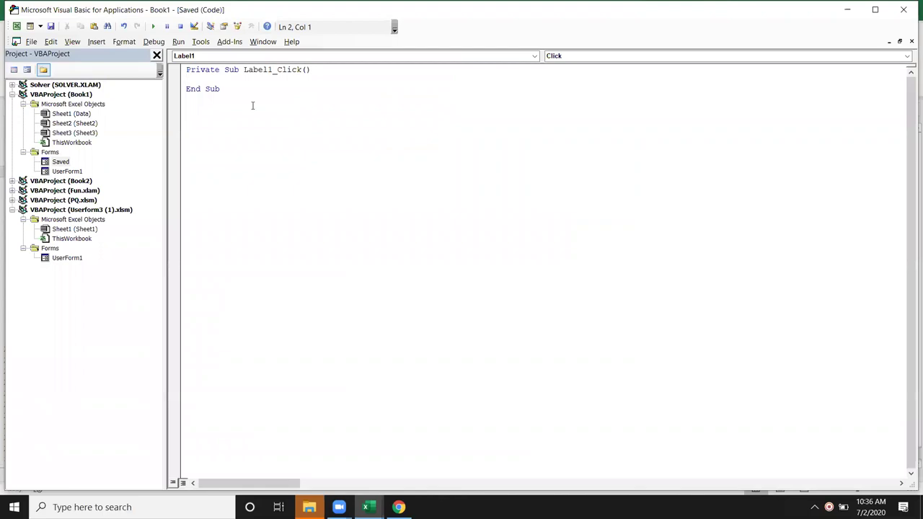
pyautogui.click(553, 57)
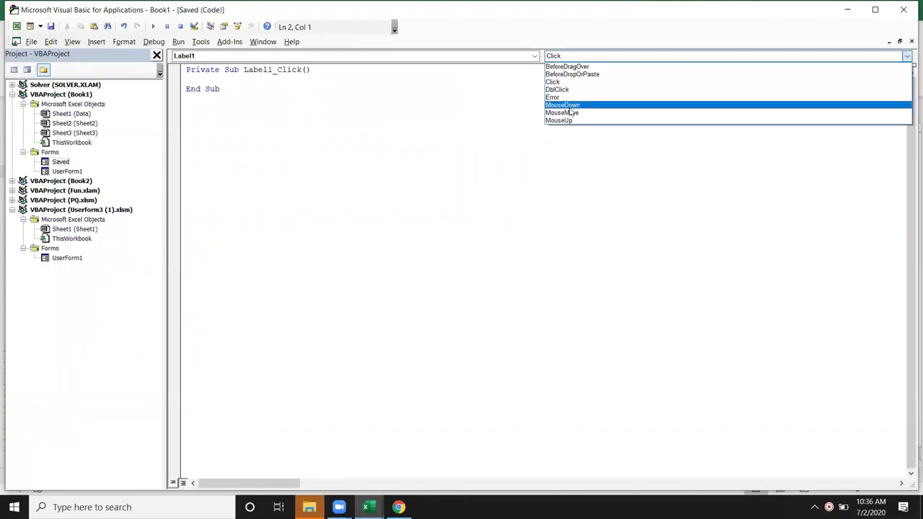
pyautogui.click(295, 101)
pyautogui.click(271, 115)
pyautogui.click(379, 57)
pyautogui.click(364, 83)
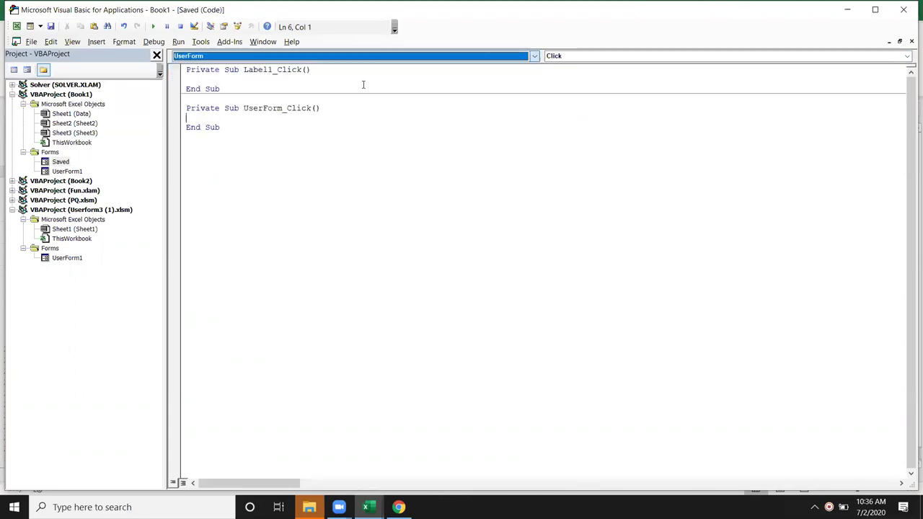
pyautogui.click(589, 57)
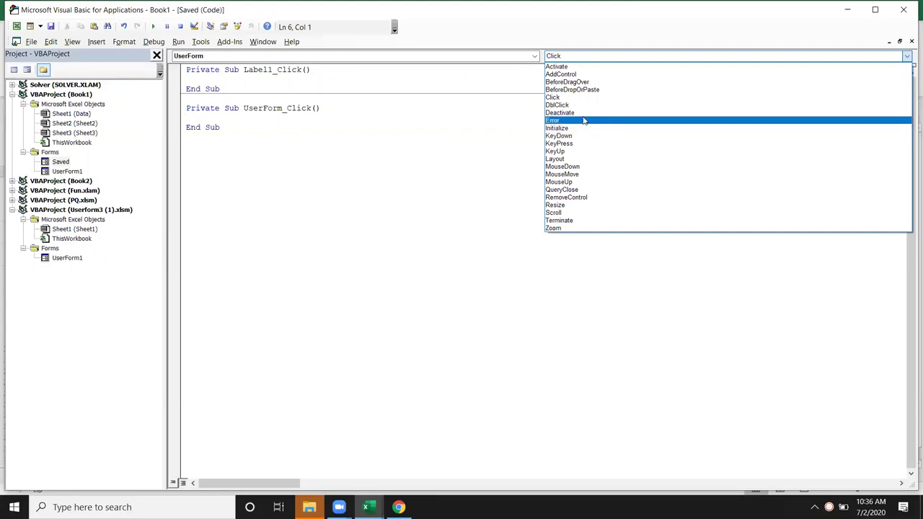
pyautogui.click(587, 128)
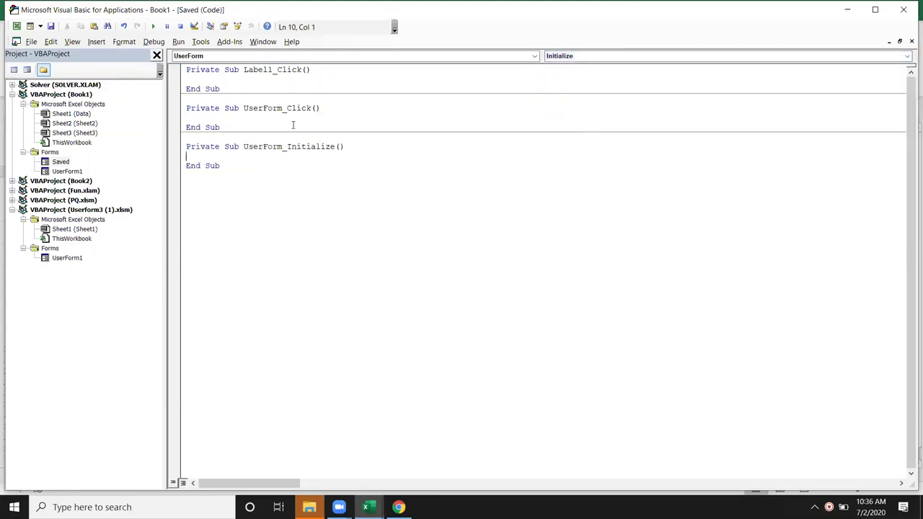
# Step: Add Application.Wait Now + timavalue(00:00:02) inside Initialize
pyautogui.press('Return')
pyautogui.press('Up')
pyautogui.write('appl')
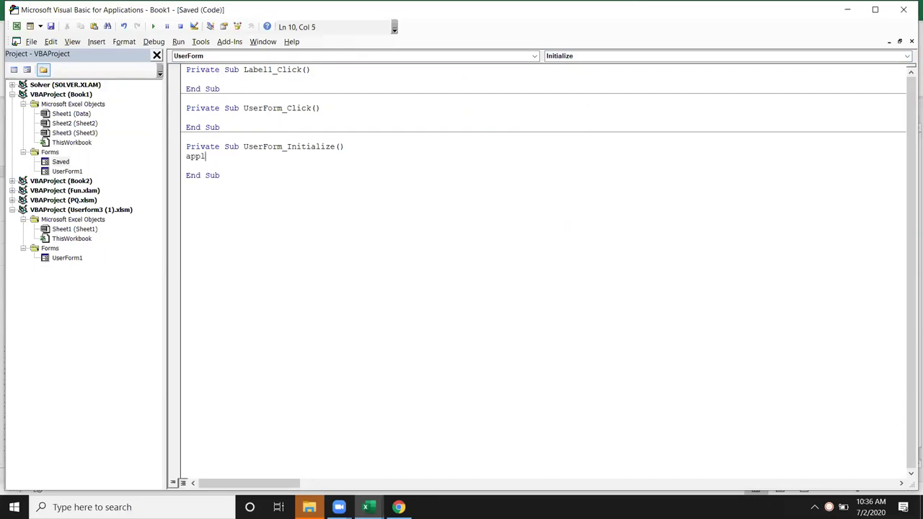
pyautogui.write('ication')
pyautogui.write('.wa')
pyautogui.press('Tab')
pyautogui.write('now ')
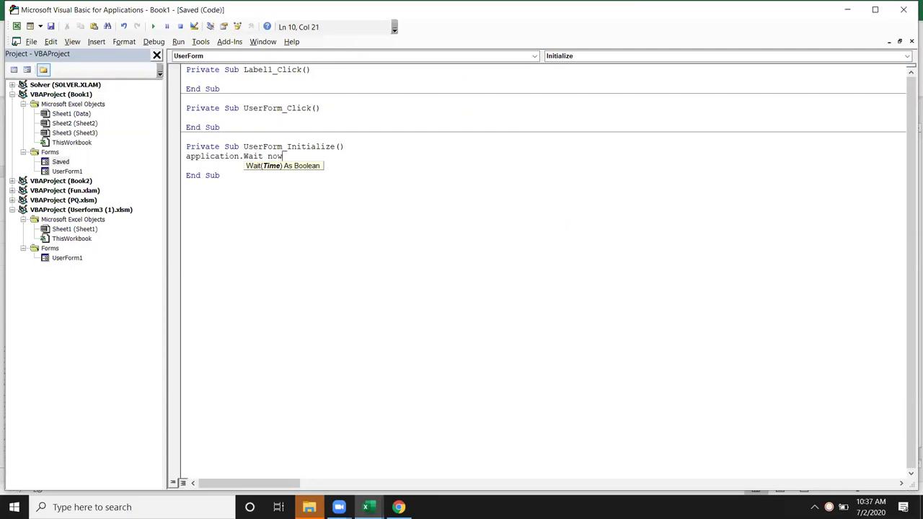
pyautogui.write('+timavalue')
pyautogui.write('(')
pyautogui.write('00:')
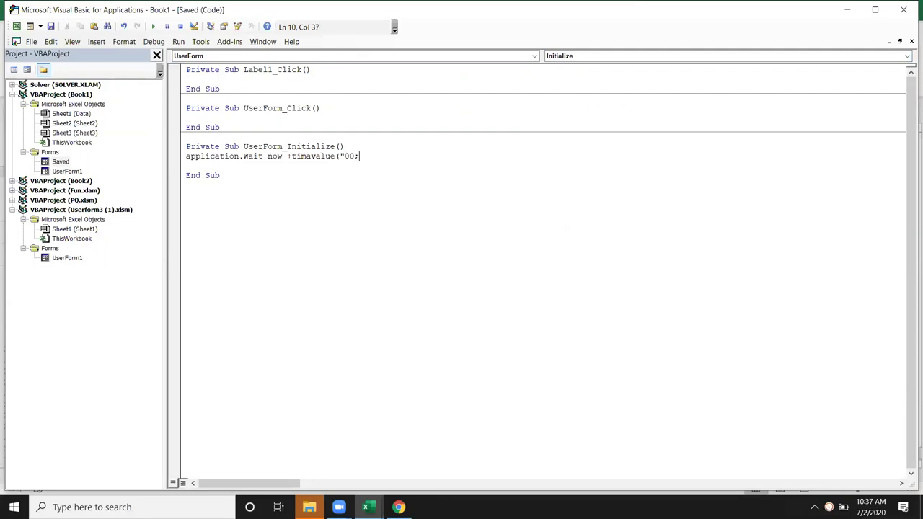
pyautogui.write('00')
pyautogui.write(':02')
pyautogui.write(')')
pyautogui.press('Return')
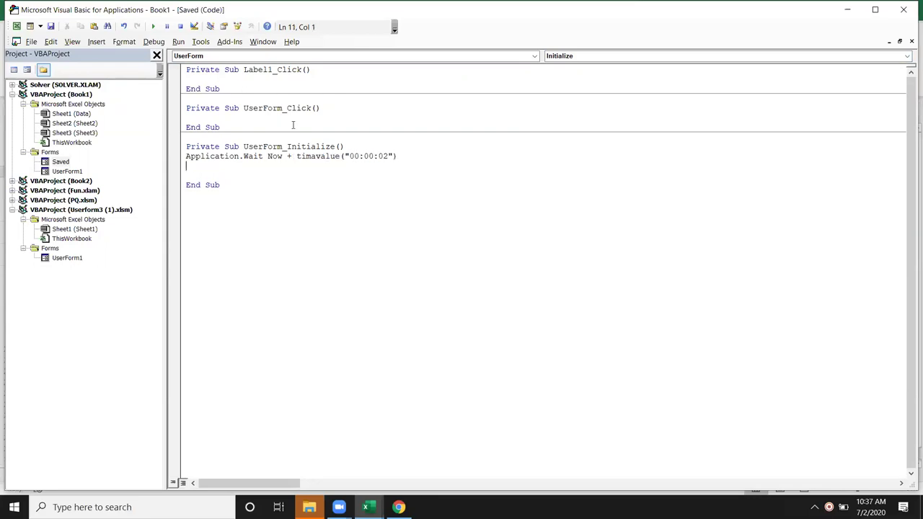
# Step: Add Unload Saved on the next line, fixing the form name, and reopen the Saved code
pyautogui.write('unload userform2')
pyautogui.click(325, 187)
pyautogui.click(272, 163)
pyautogui.press('BackSpace')
pyautogui.write('1')
pyautogui.press('BackSpace')
pyautogui.press('BackSpace')
pyautogui.press('BackSpace')
pyautogui.press('BackSpace')
pyautogui.press('BackSpace')
pyautogui.press('BackSpace')
pyautogui.press('BackSpace')
pyautogui.write('Saved')
pyautogui.doubleClick(58, 161)
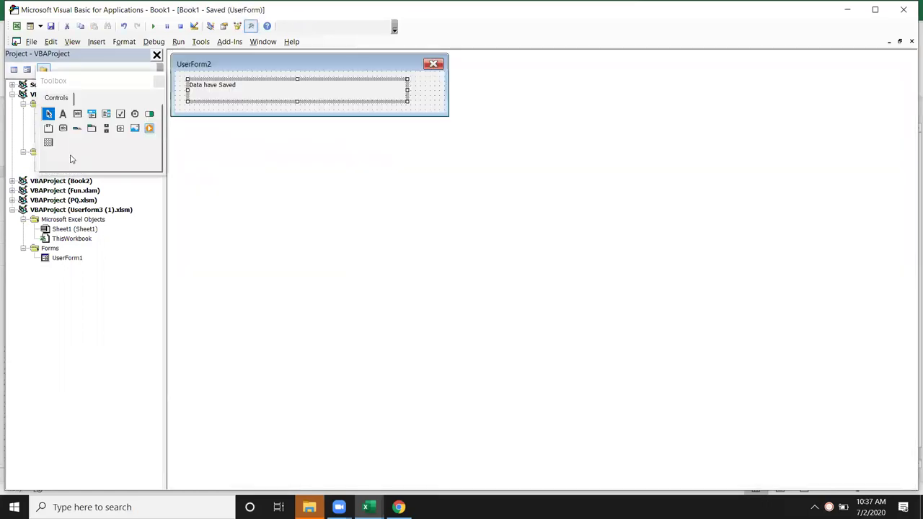
pyautogui.doubleClick(442, 106)
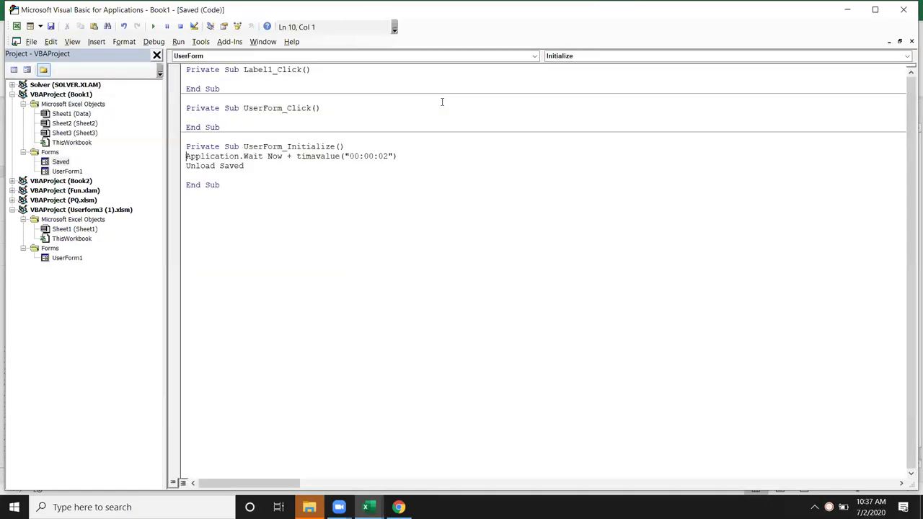
pyautogui.click(249, 178)
# Step: Run the fee entry form, save a Tata entry of 7845 as row 5, and close it
pyautogui.doubleClick(72, 172)
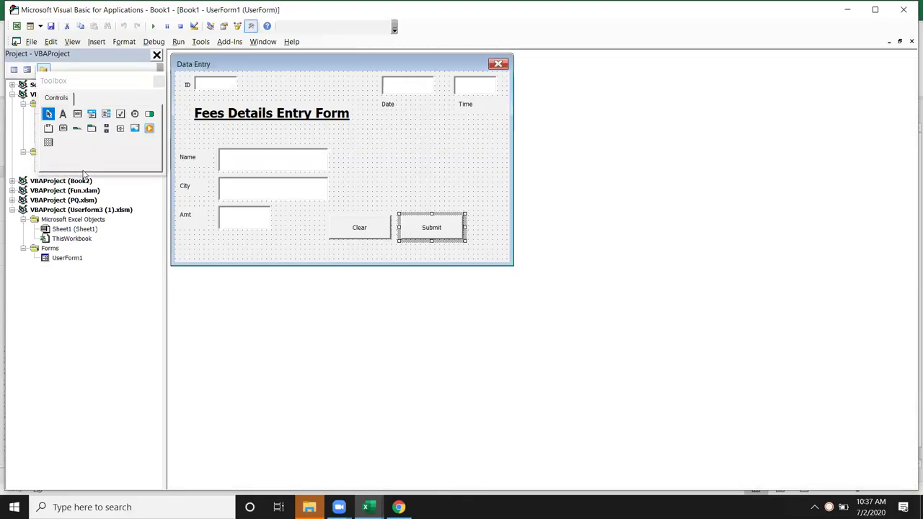
pyautogui.click(153, 28)
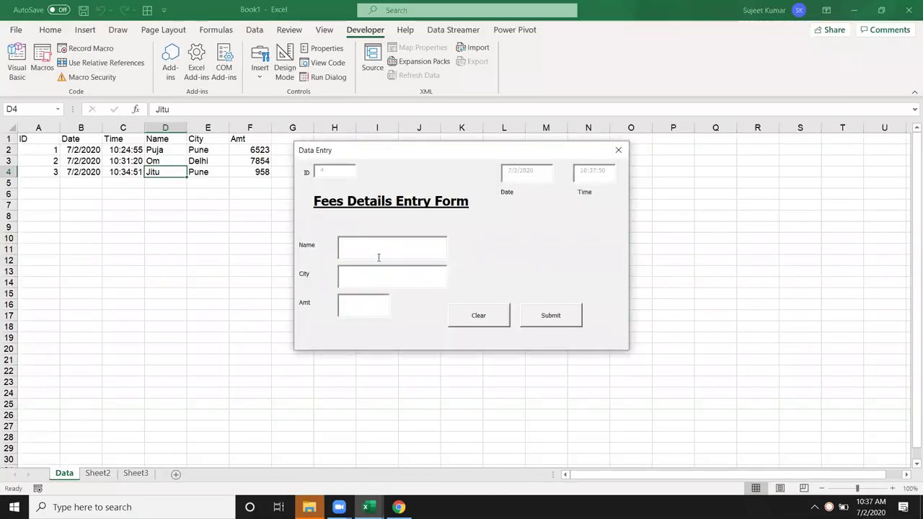
pyautogui.write('Titu')
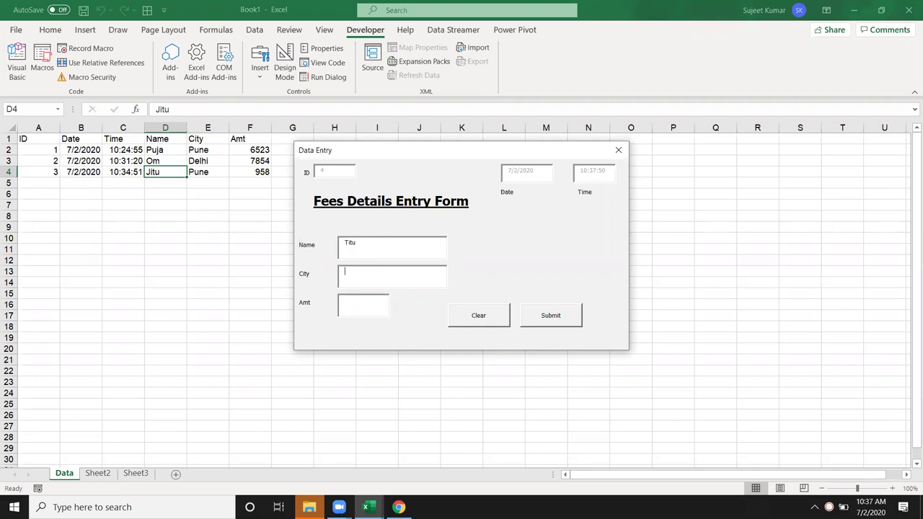
pyautogui.write('Tat')
pyautogui.press('Tab')
pyautogui.write('7845')
pyautogui.click(550, 314)
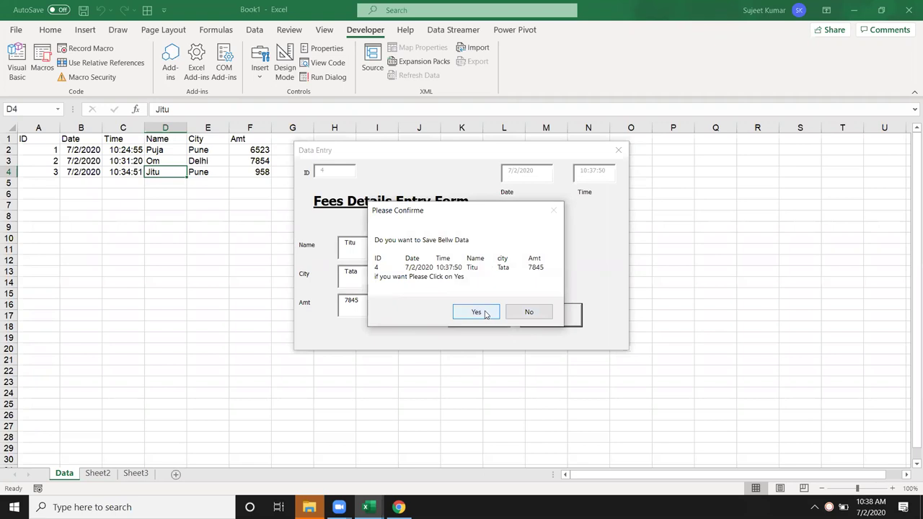
pyautogui.click(485, 314)
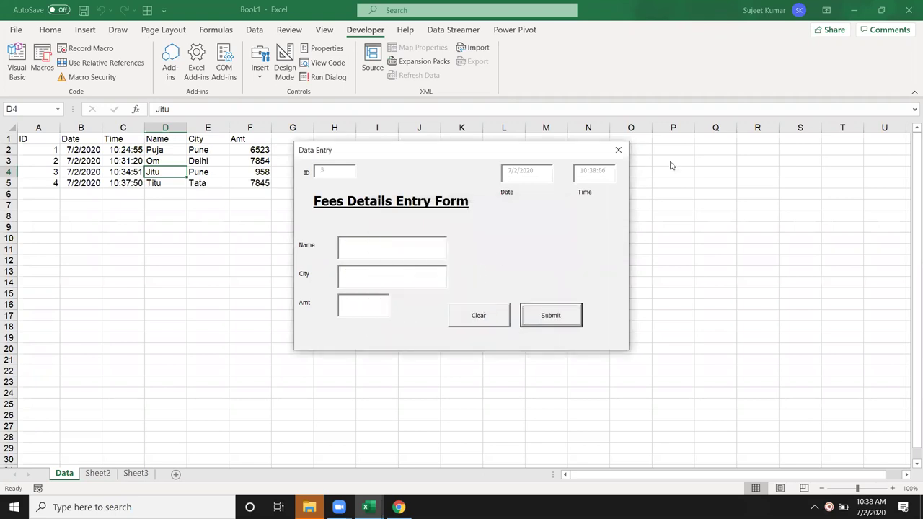
pyautogui.click(617, 150)
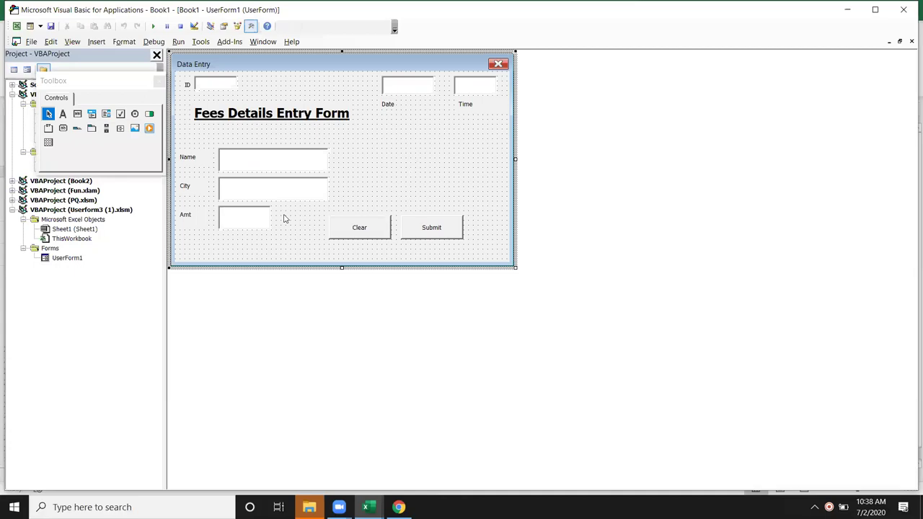
# Step: Add Saved.Show after the p = cl() line in the Submit routine
pyautogui.doubleClick(431, 229)
pyautogui.click(230, 303)
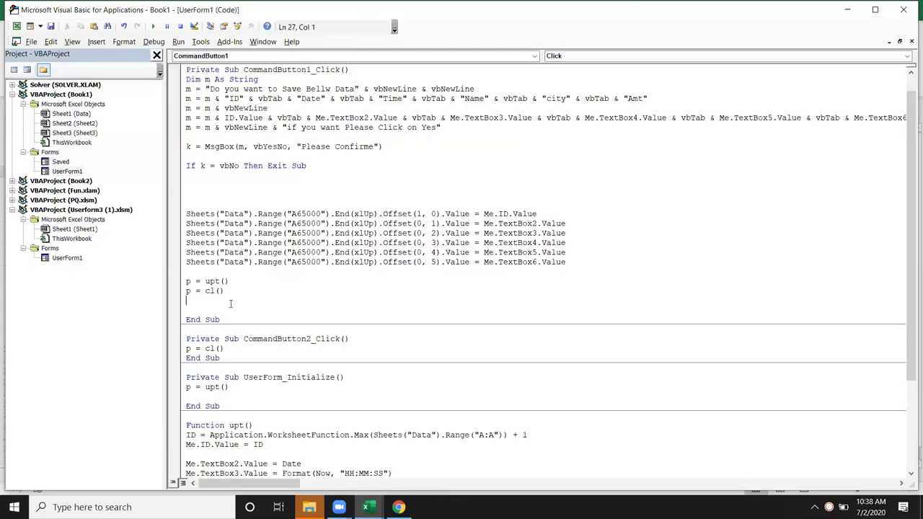
pyautogui.press('Return')
pyautogui.write('saved')
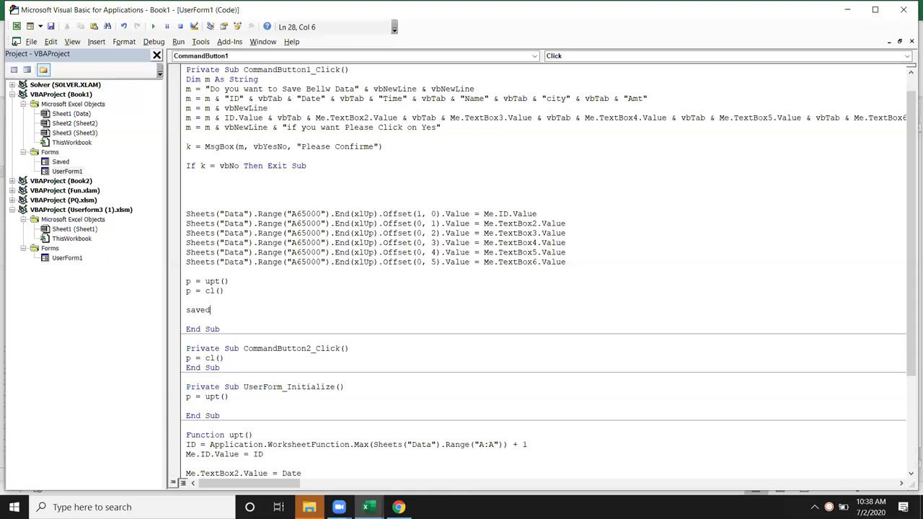
pyautogui.write('.sh')
pyautogui.press('Tab')
pyautogui.click(260, 297)
# Step: Run the form and submit a test entry, confirming with Yes
pyautogui.click(153, 26)
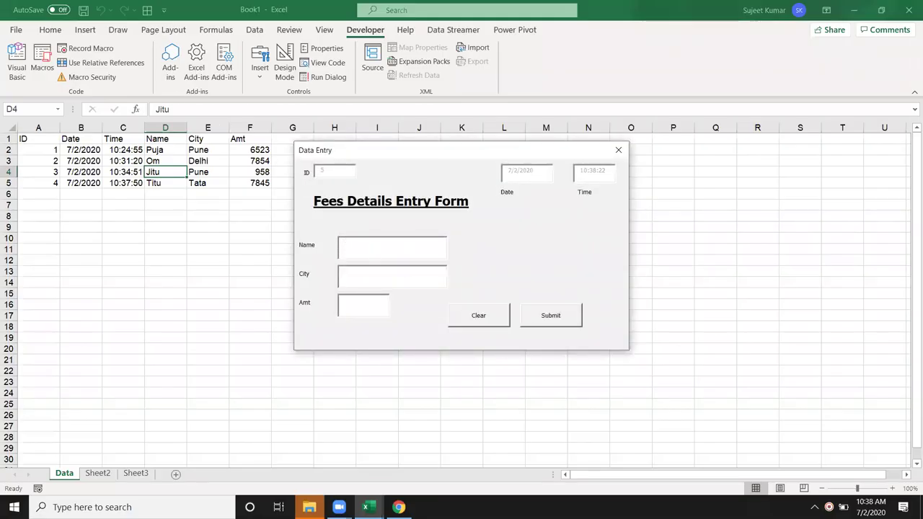
pyautogui.write('Titu')
pyautogui.click(393, 276)
pyautogui.write('tat')
pyautogui.write('85')
pyautogui.click(569, 325)
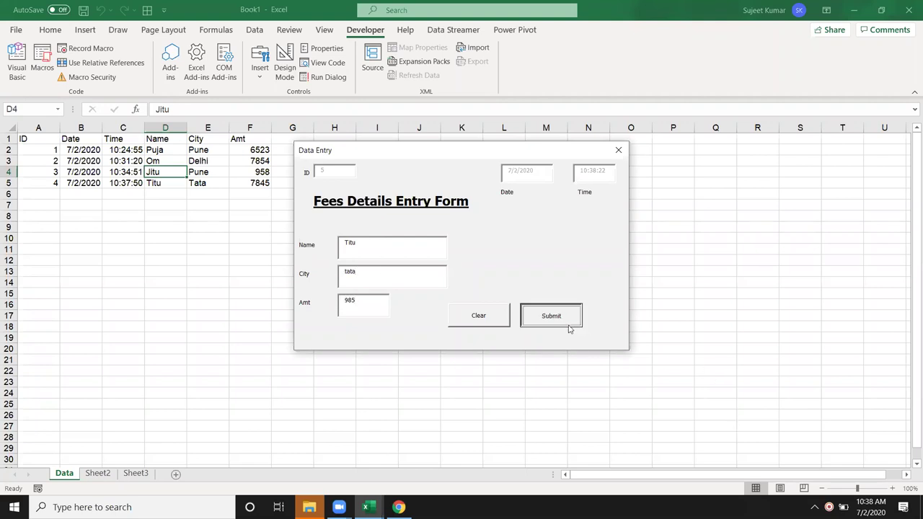
pyautogui.click(464, 317)
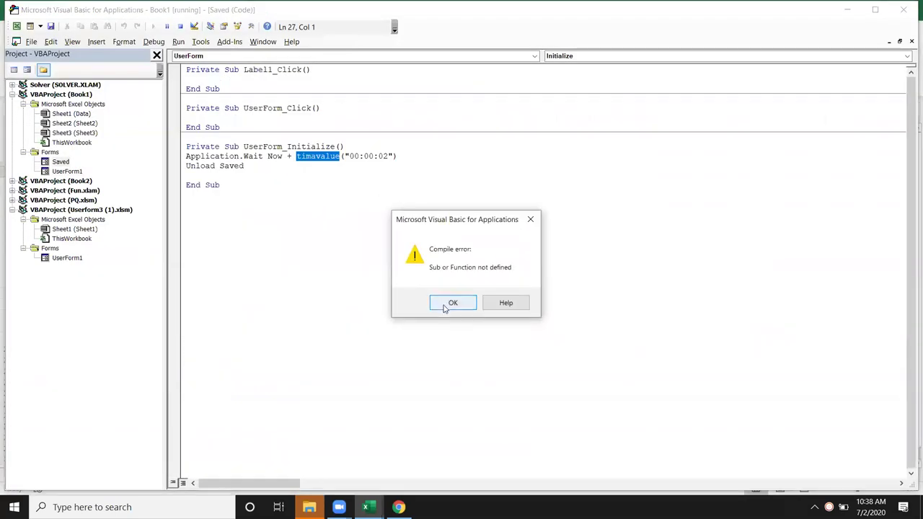
# Step: Dismiss the compile error and correct timavalue to TimeValue
pyautogui.click(452, 303)
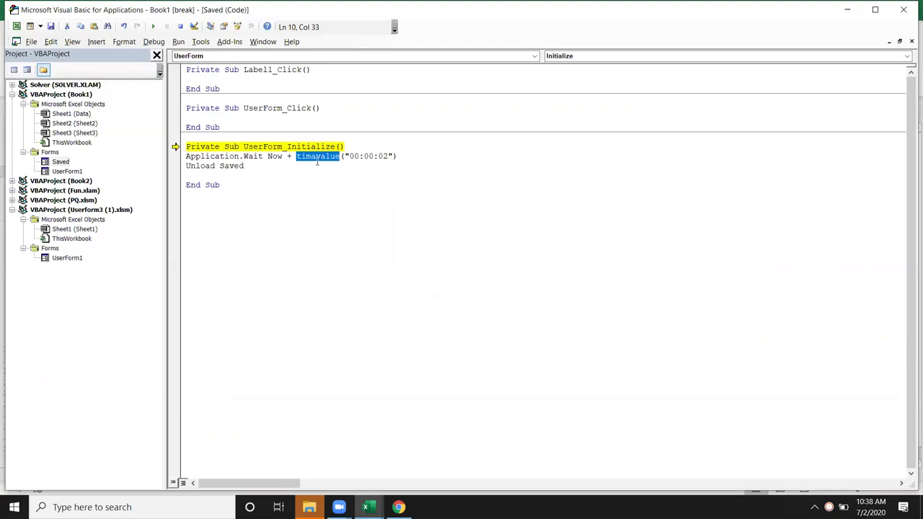
pyautogui.click(316, 157)
pyautogui.press('BackSpace')
pyautogui.write('e')
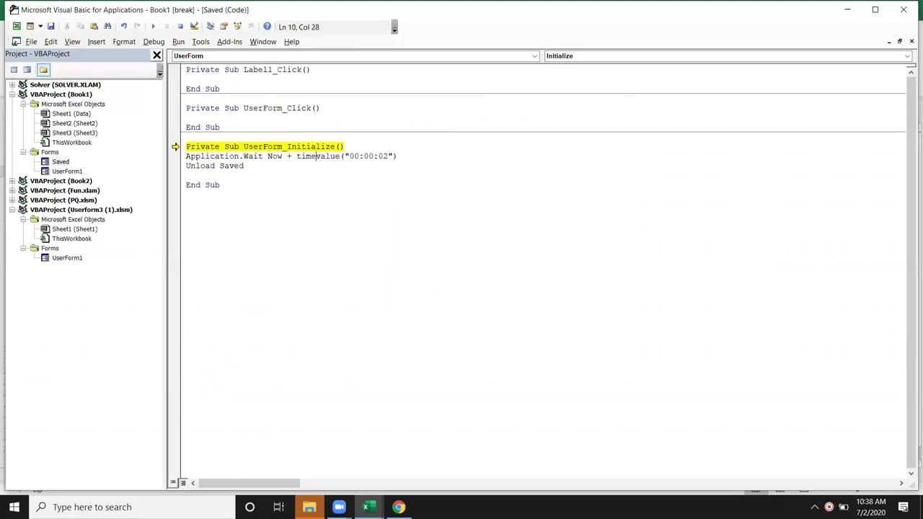
pyautogui.click(325, 185)
pyautogui.click(195, 165)
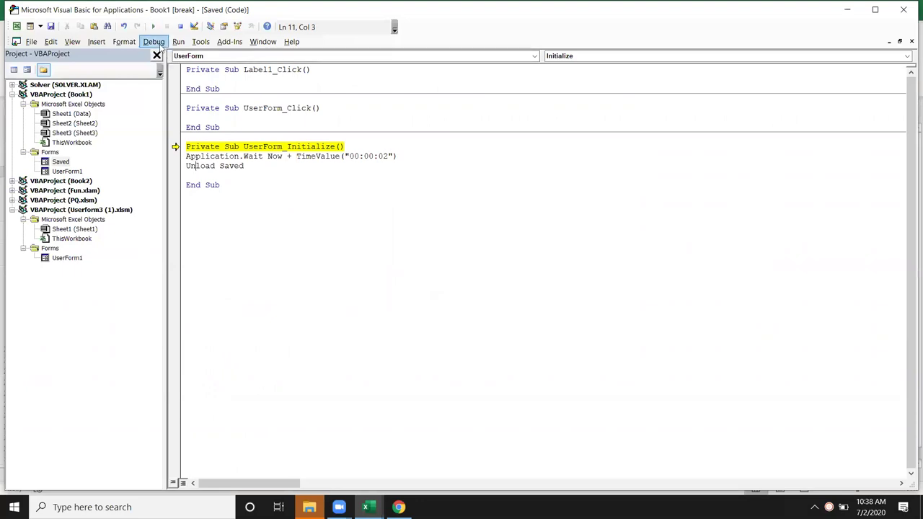
# Step: Stop the run that hit error 91 and open the Saved form's design
pyautogui.click(153, 26)
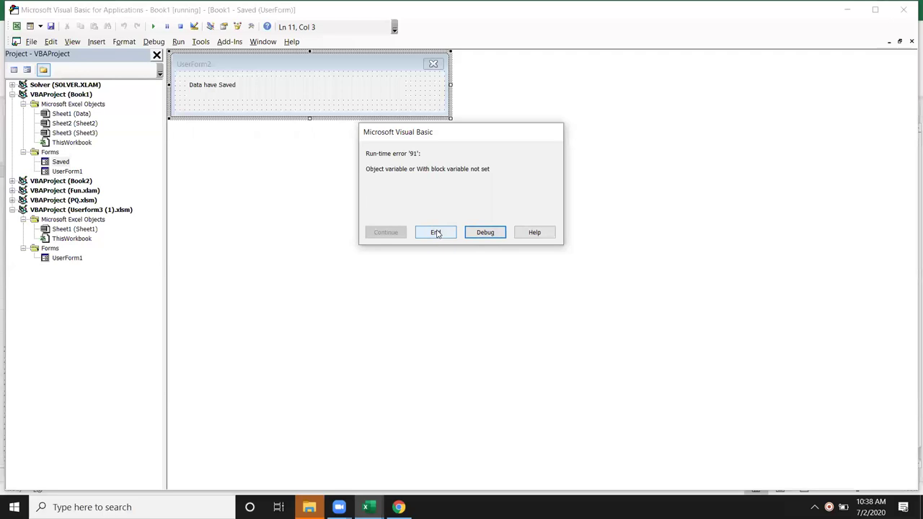
pyautogui.click(481, 233)
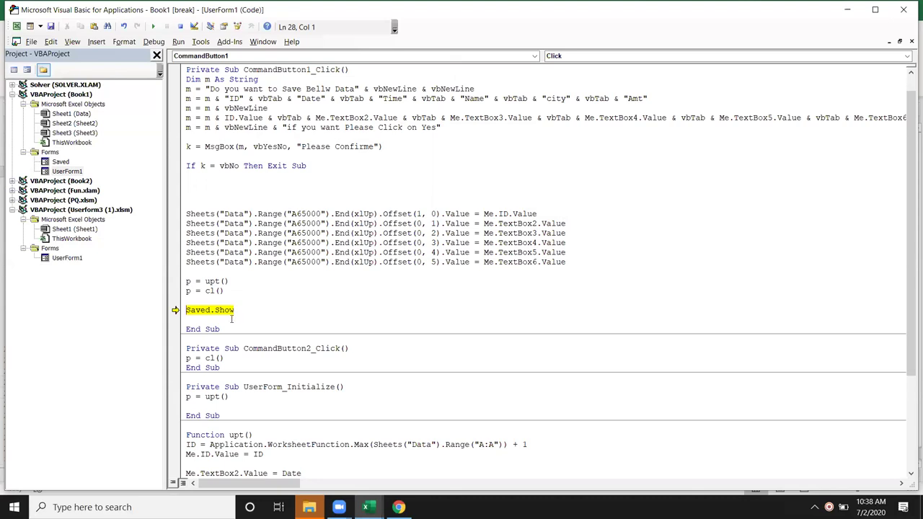
pyautogui.scroll(-2, 290, 310)
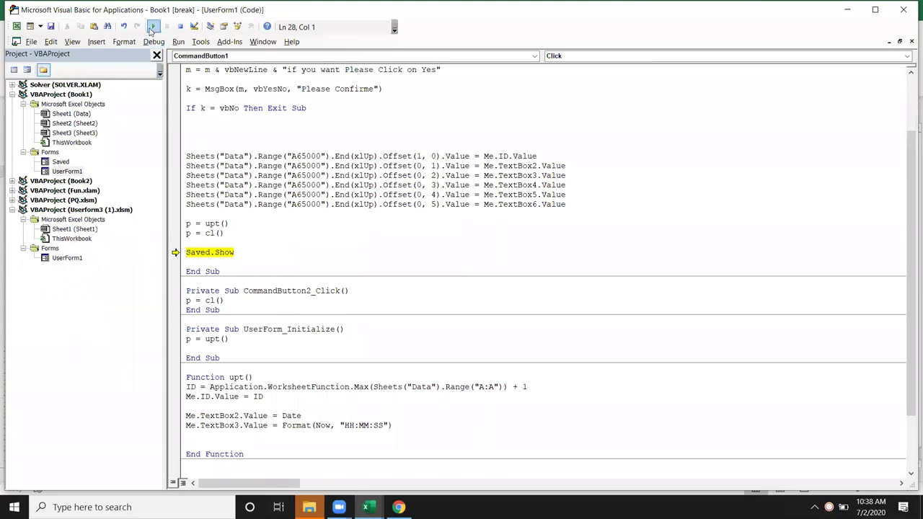
pyautogui.click(153, 27)
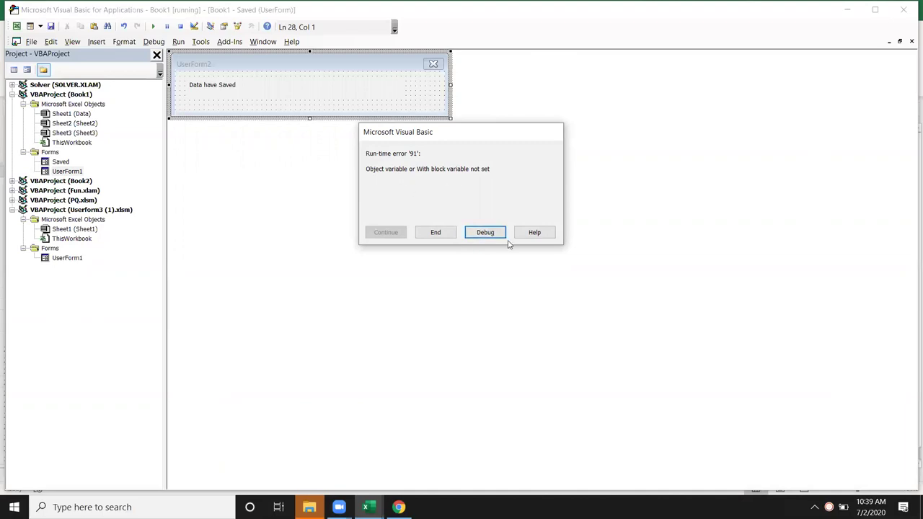
pyautogui.click(485, 232)
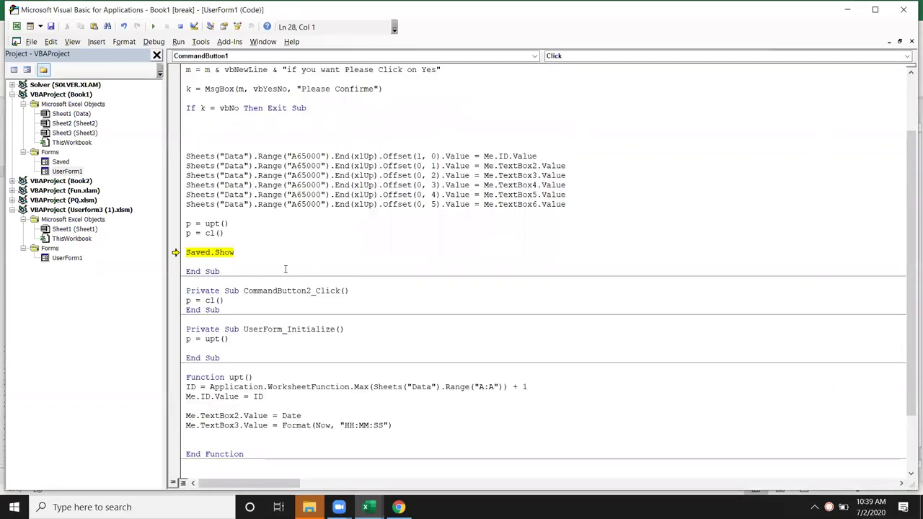
pyautogui.click(179, 26)
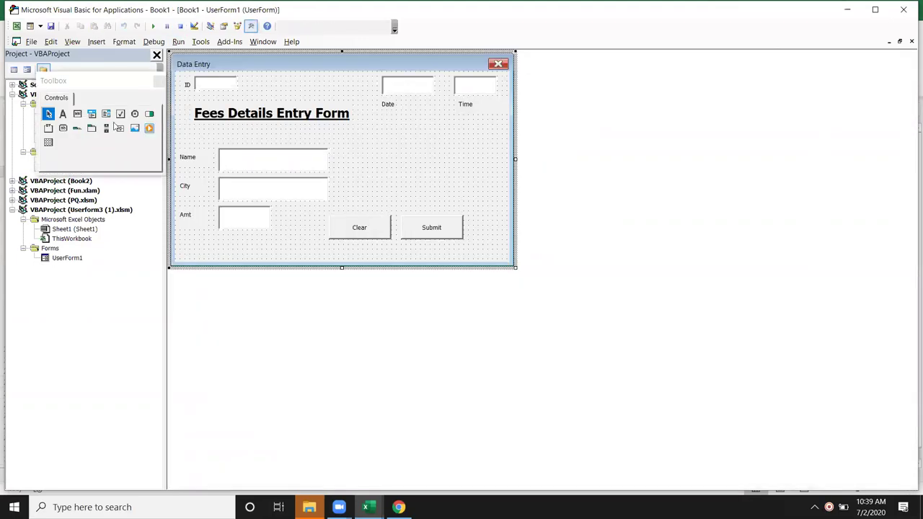
pyautogui.doubleClick(425, 228)
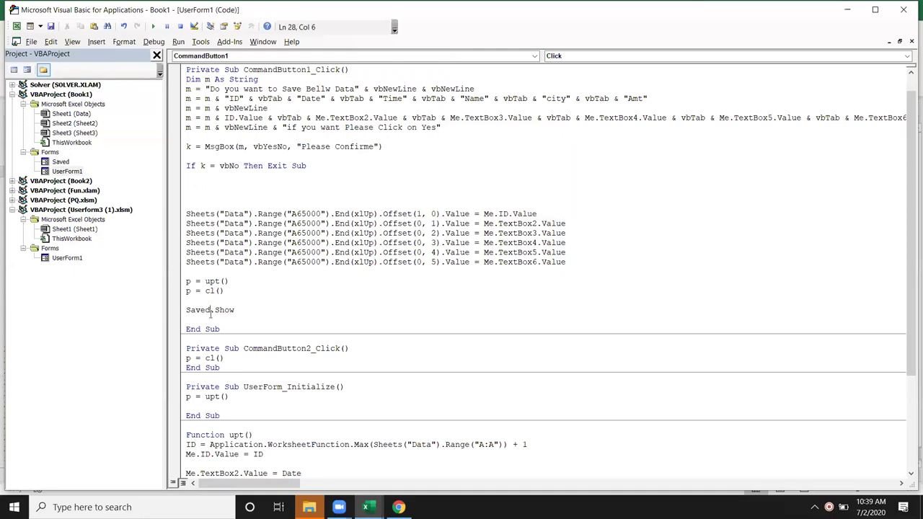
pyautogui.click(62, 164)
pyautogui.doubleClick(62, 163)
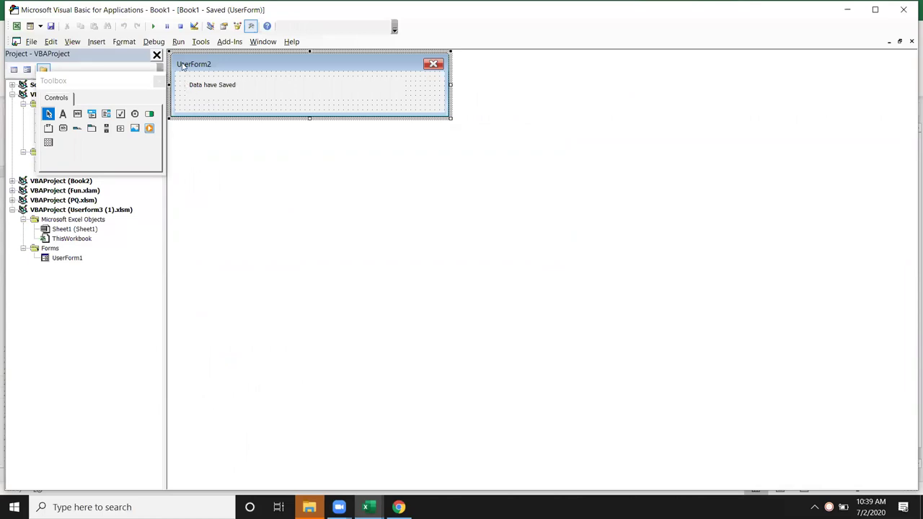
# Step: Change the popup form's Caption property from UserForm2 to 'Saved'
pyautogui.click(209, 29)
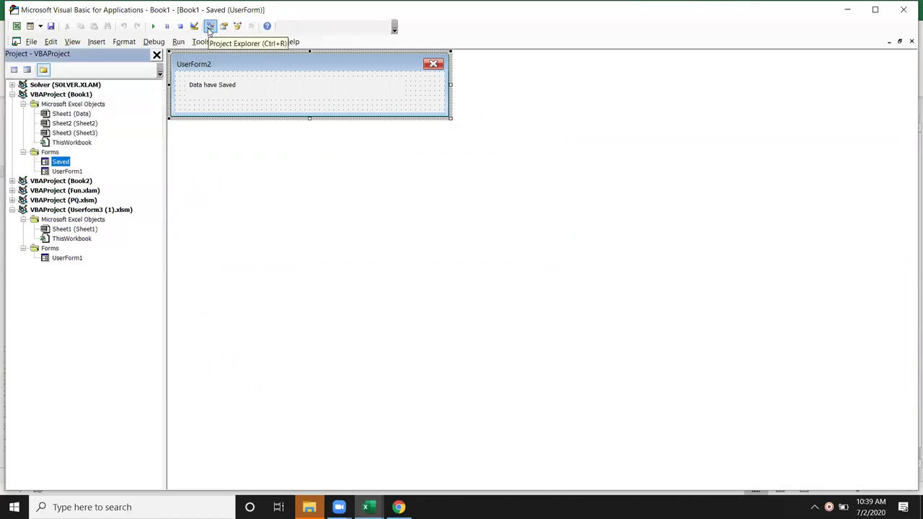
pyautogui.click(224, 28)
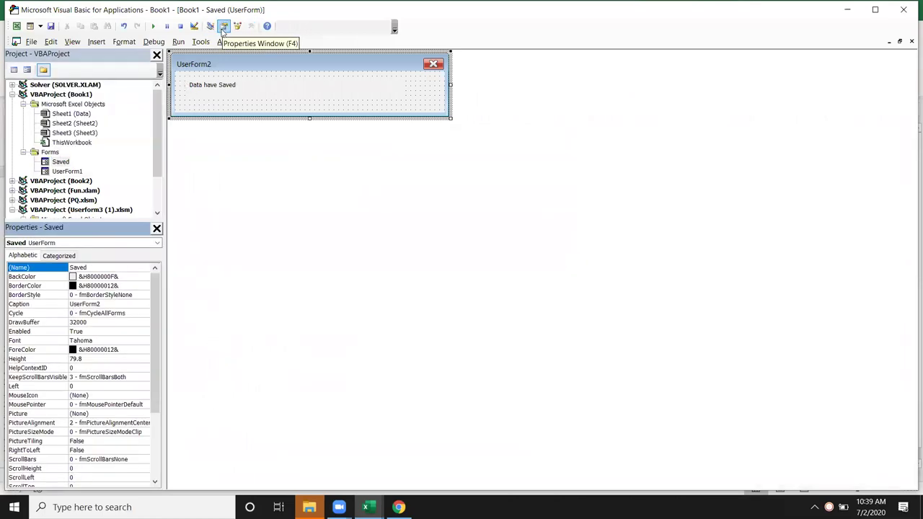
pyautogui.click(251, 73)
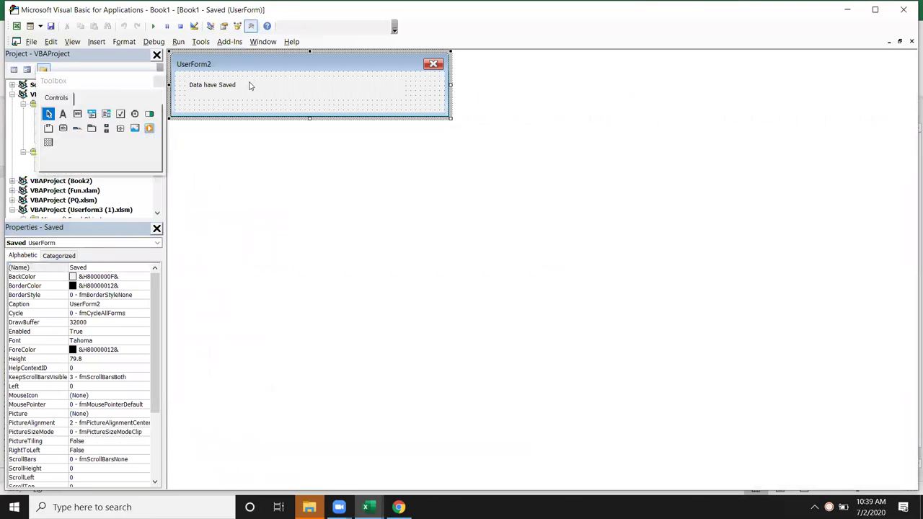
pyautogui.click(133, 304)
pyautogui.doubleClick(119, 303)
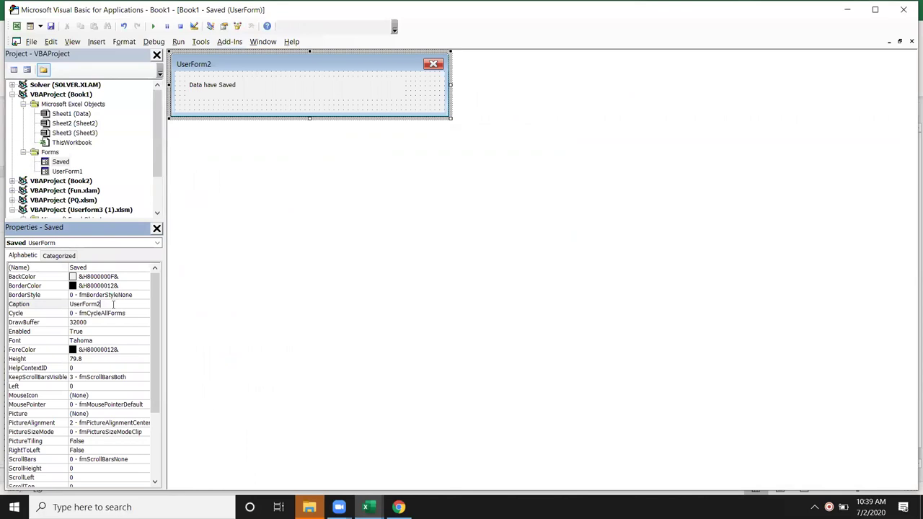
pyautogui.write('SA')
pyautogui.write('\\a')
pyautogui.press('BackSpace')
pyautogui.press('BackSpace')
pyautogui.write('d')
pyautogui.click(238, 109)
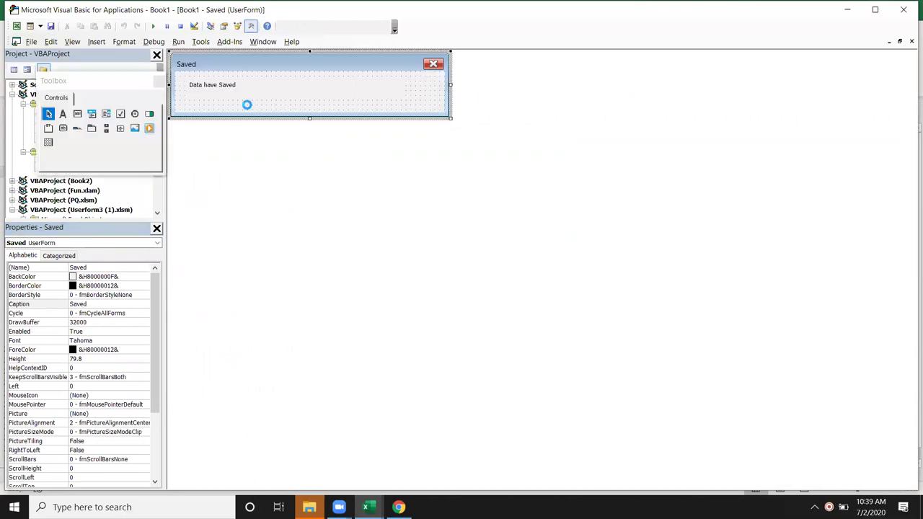
# Step: In the Saved form's code, start a new line after 'Unload Saved' and begin typing userform1
pyautogui.press('F7')
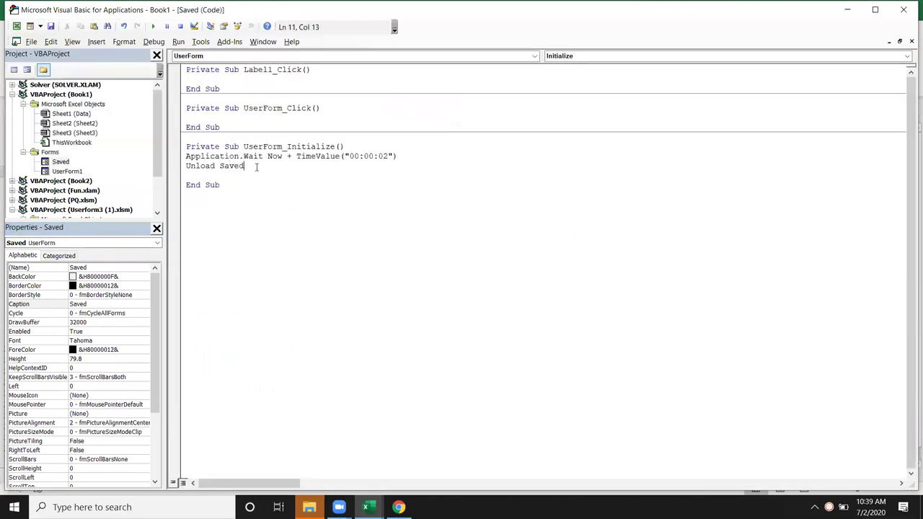
pyautogui.press('Return')
pyautogui.write('serform1.')
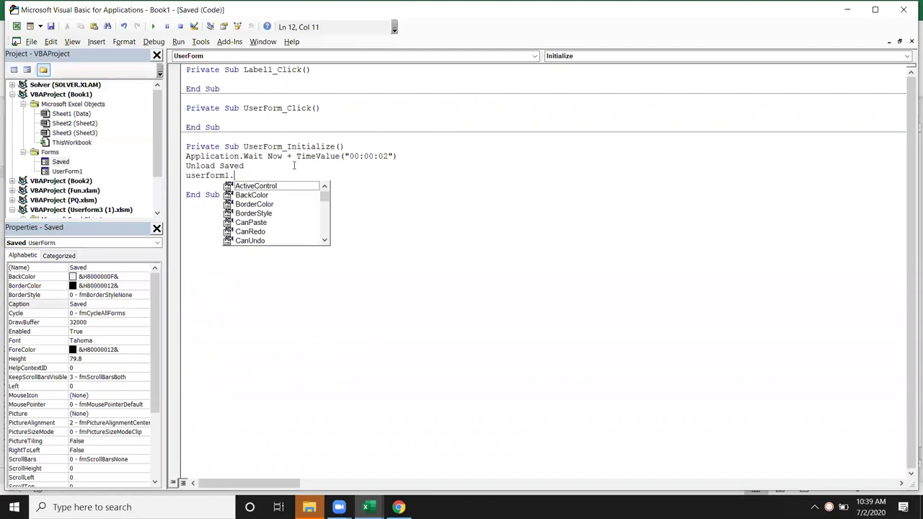
pyautogui.write('sh')
# Step: Complete the UserForm1.Show line, then run UserForm1 and submit a test entry, confirming Yes
pyautogui.press('Tab')
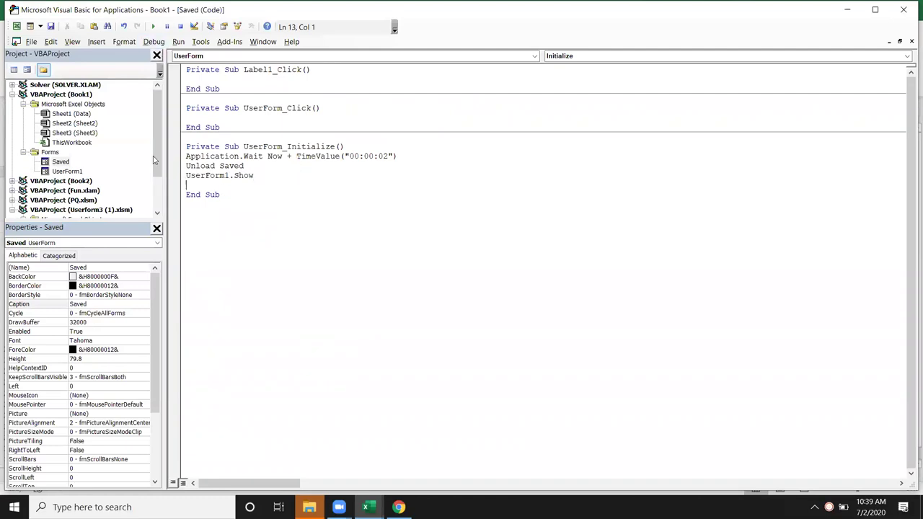
pyautogui.doubleClick(81, 173)
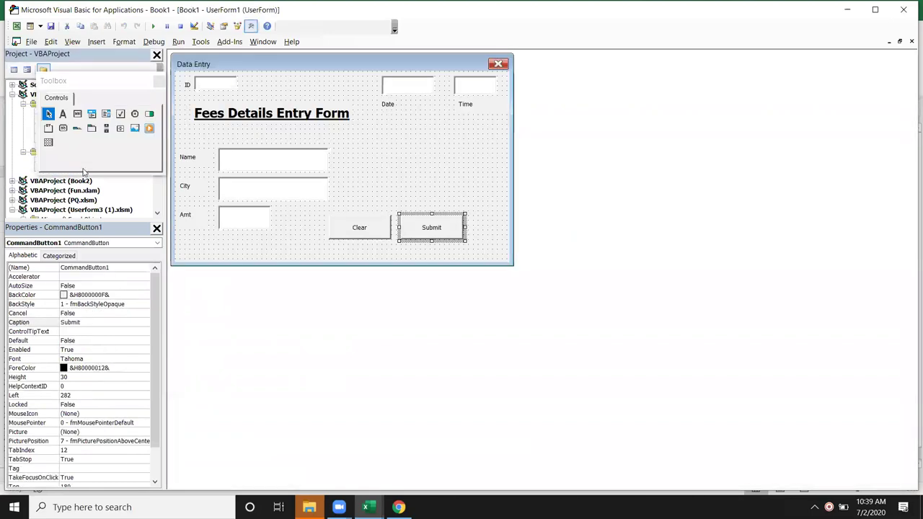
pyautogui.click(152, 28)
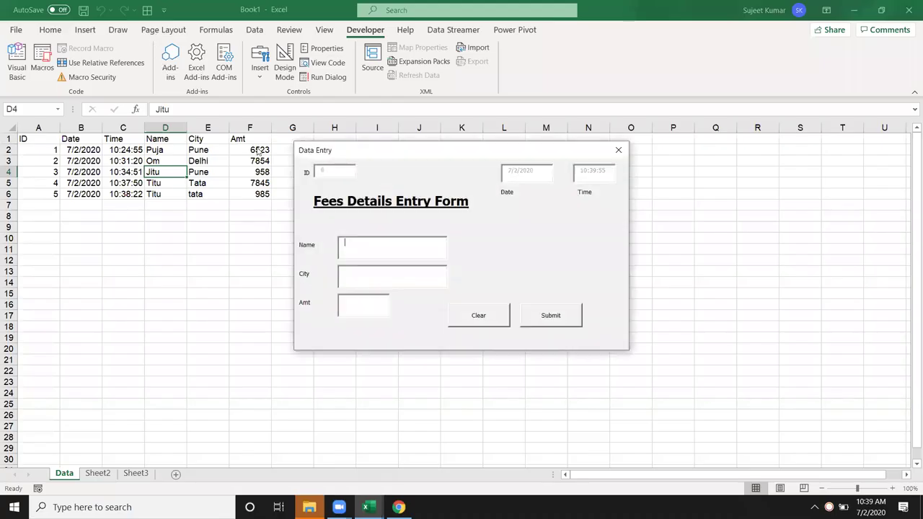
pyautogui.click(550, 318)
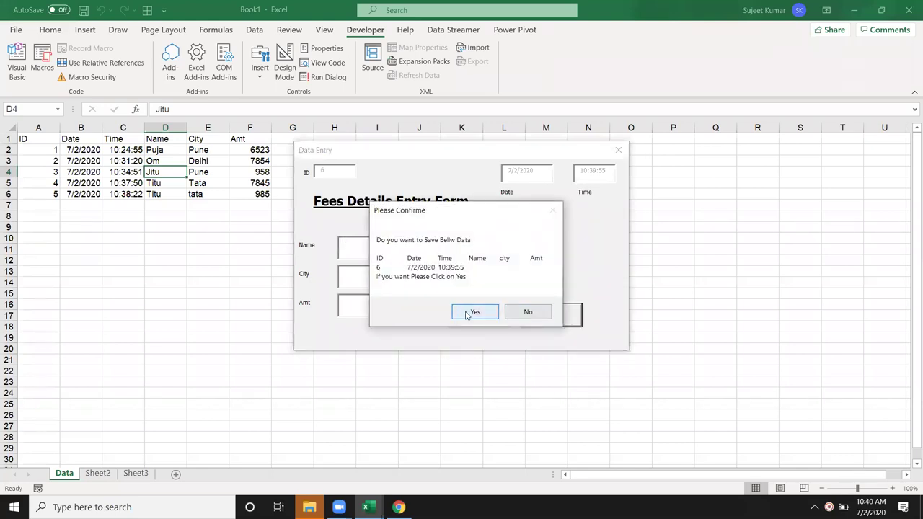
pyautogui.click(467, 315)
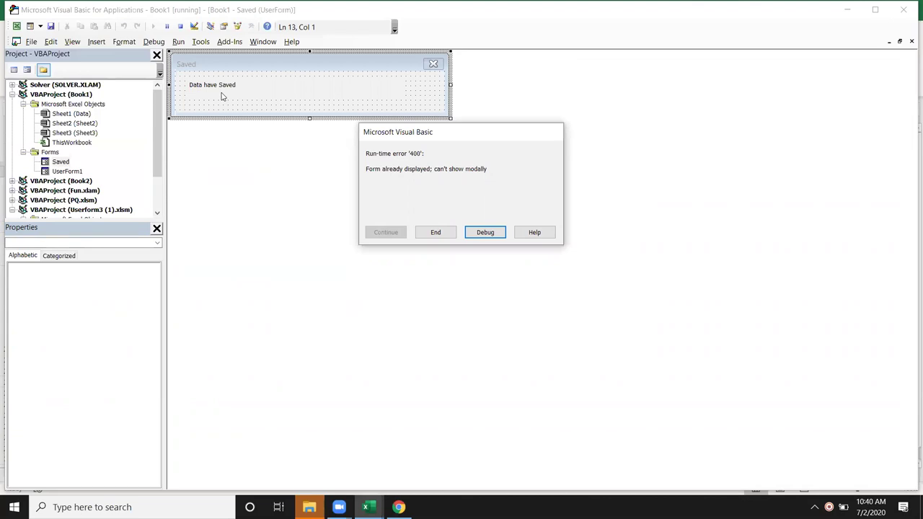
# Step: Debug to the erroring Saved.Show line and retype its ending so it still reads Saved.Show
pyautogui.click(484, 232)
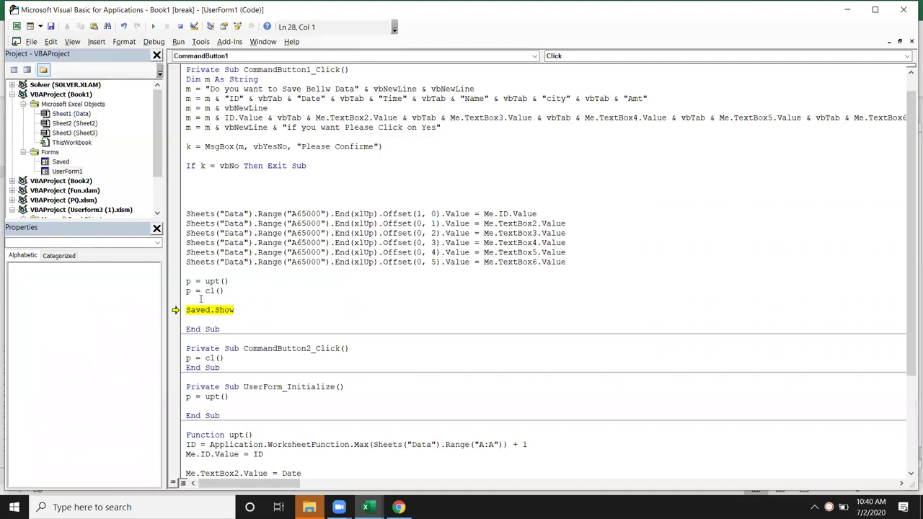
pyautogui.moveTo(236, 310); pyautogui.dragTo(189, 310)
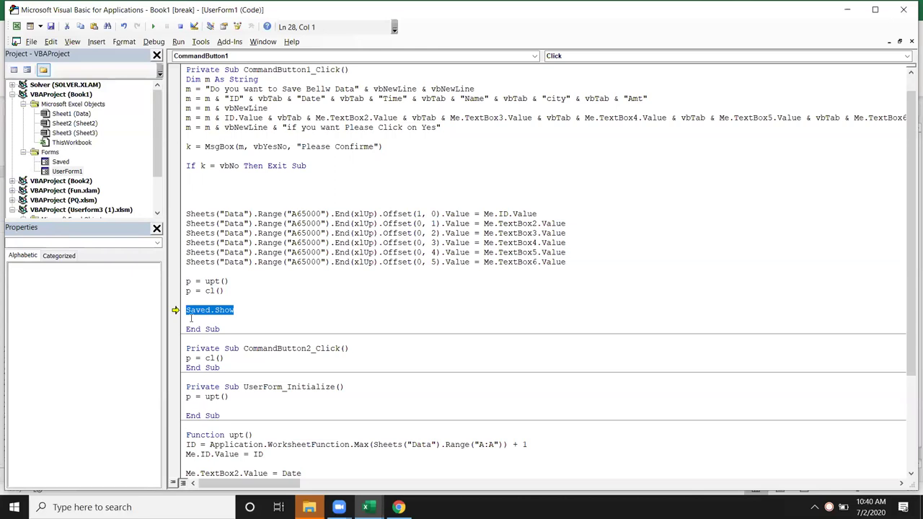
pyautogui.click(186, 310)
pyautogui.click(186, 300)
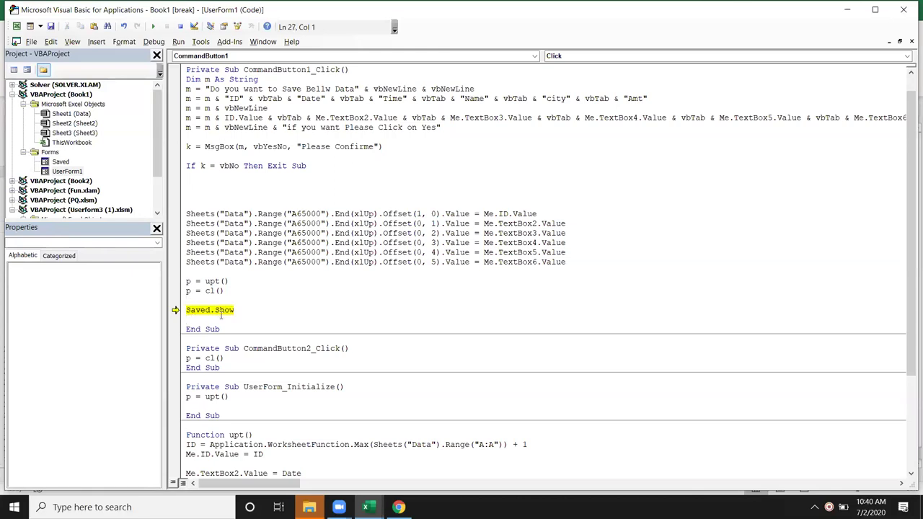
pyautogui.click(235, 310)
pyautogui.press('BackSpace')
pyautogui.press('BackSpace')
pyautogui.press('BackSpace')
pyautogui.press('BackSpace')
pyautogui.press('BackSpace')
pyautogui.write('.')
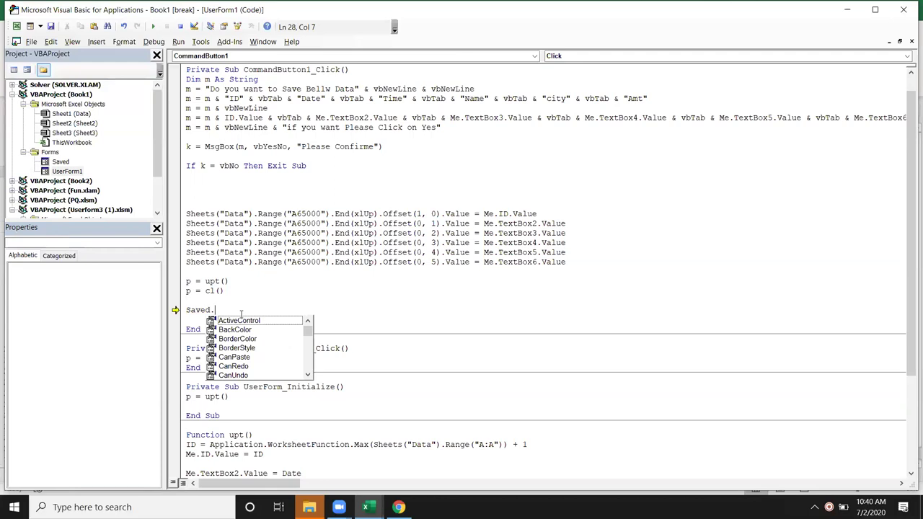
pyautogui.write('s')
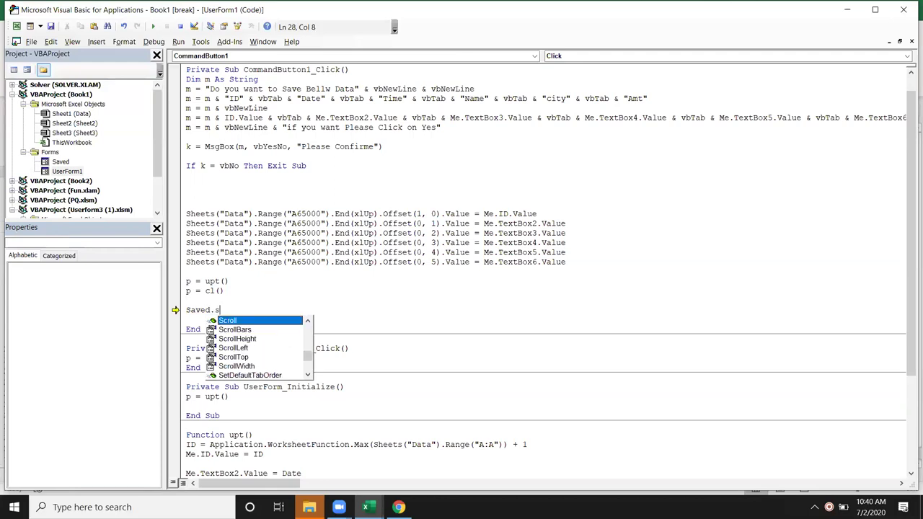
pyautogui.write('h')
pyautogui.press('Tab')
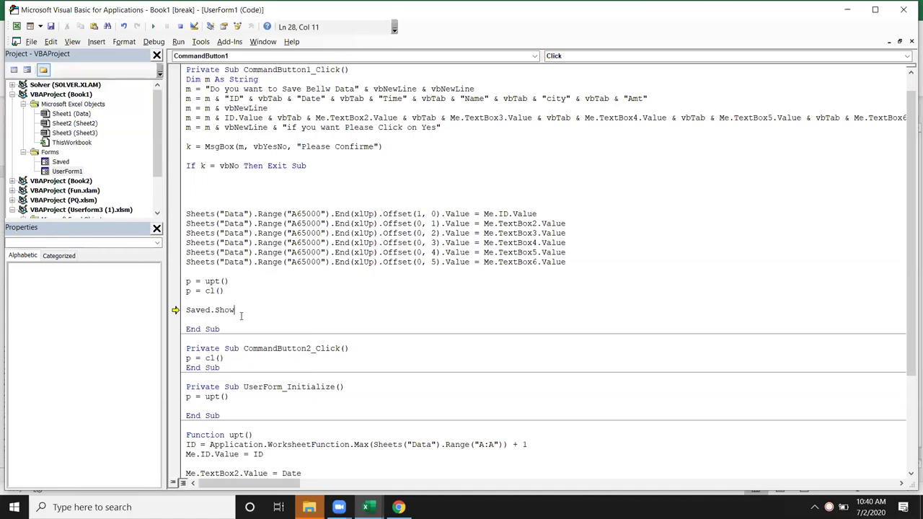
pyautogui.click(243, 319)
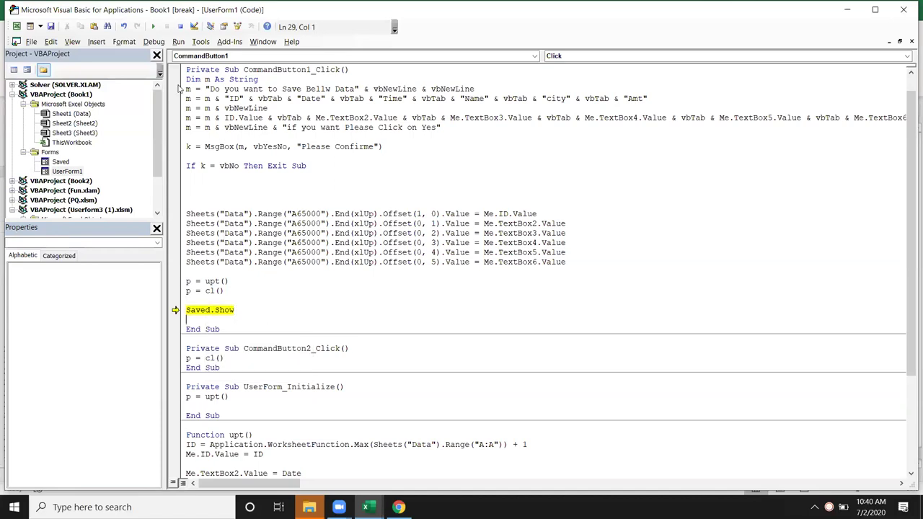
# Step: Stop the paused run, reopen the Saved form's code and complete the UserForm1.Show line
pyautogui.click(180, 26)
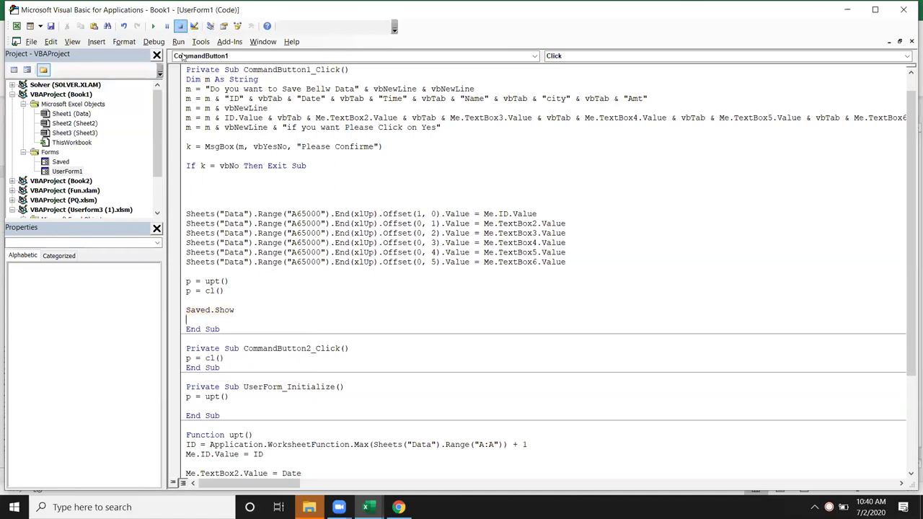
pyautogui.hotkey('shift', 'F7')
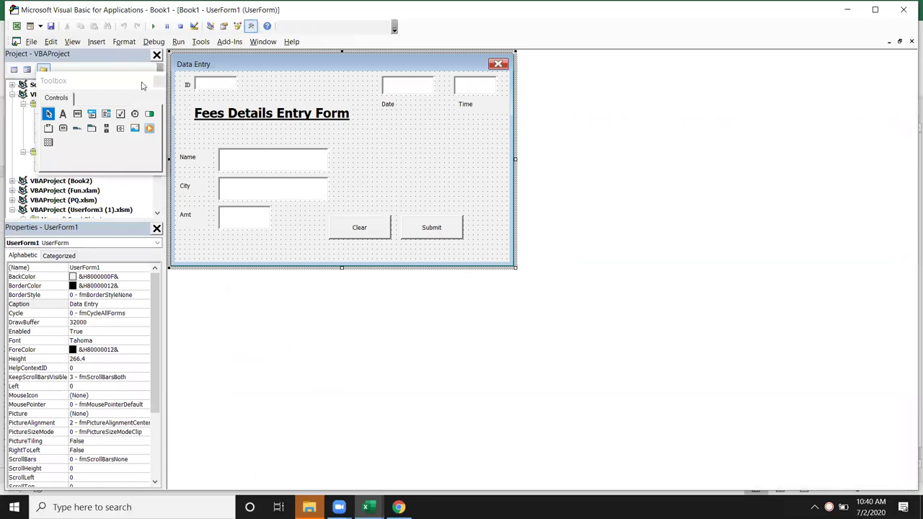
pyautogui.click(159, 81)
pyautogui.click(69, 164)
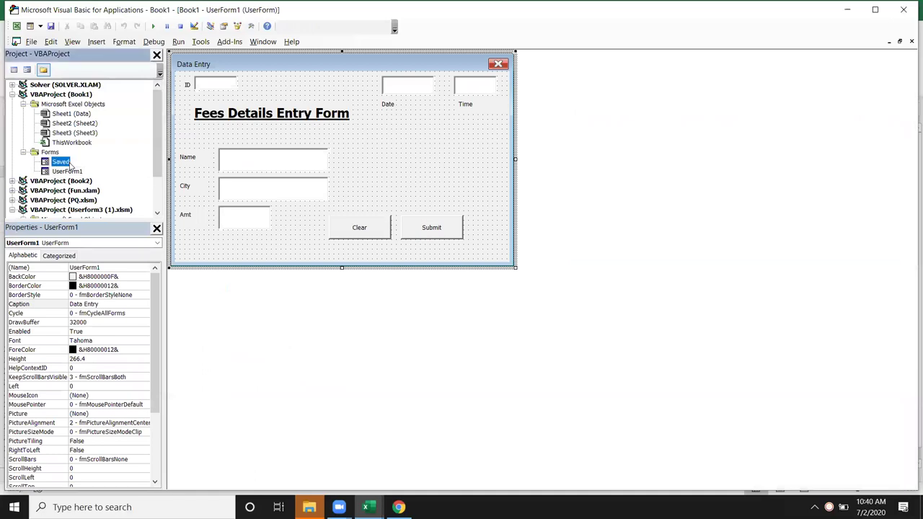
pyautogui.doubleClick(69, 165)
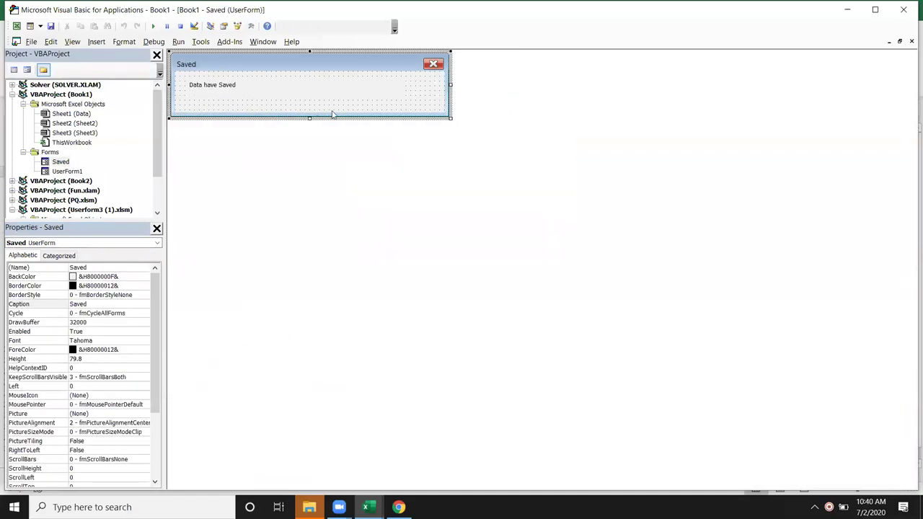
pyautogui.press('F7')
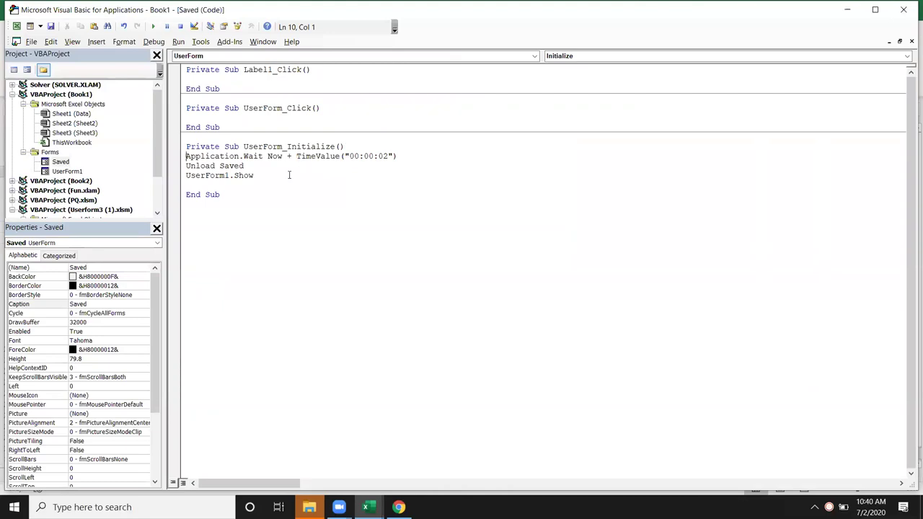
pyautogui.click(249, 167)
pyautogui.doubleClick(246, 176)
pyautogui.write('Show')
# Step: Add a UserForm_Activate procedure and move the wait, Unload Saved and UserForm1.Show lines into it
pyautogui.click(583, 67)
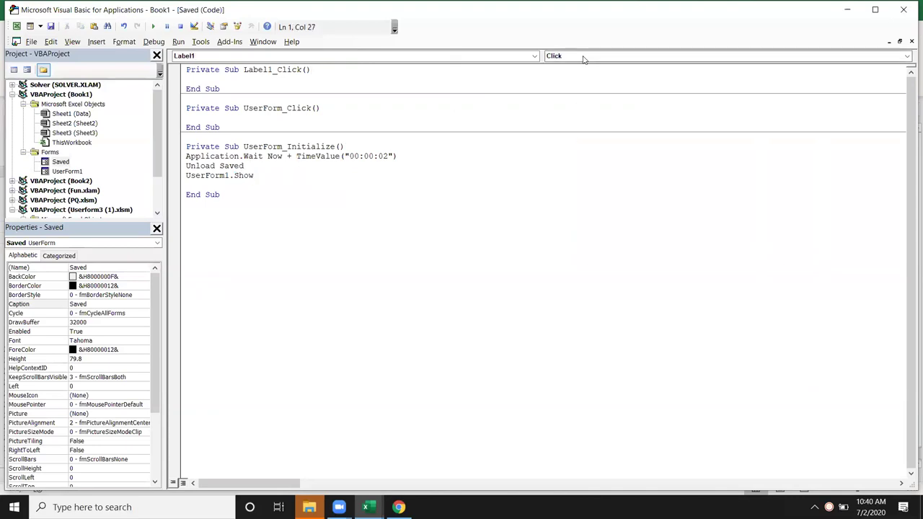
pyautogui.click(513, 209)
pyautogui.click(591, 57)
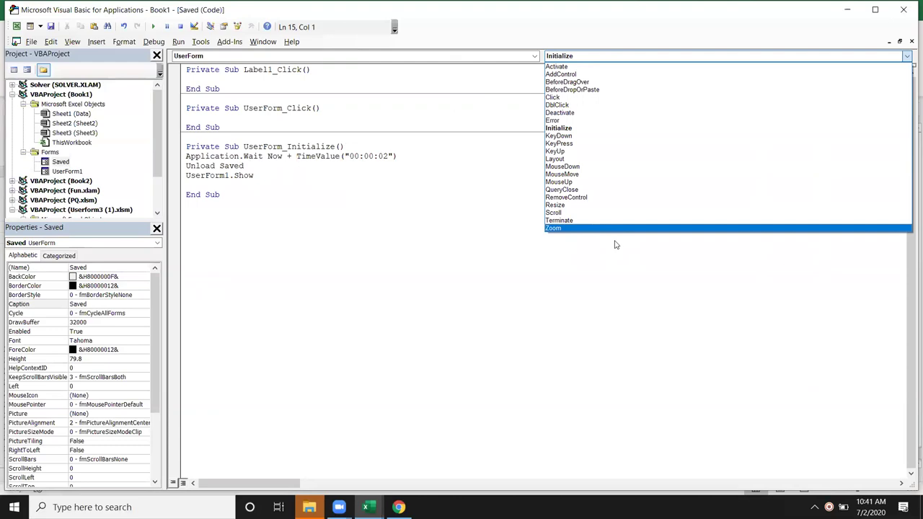
pyautogui.click(581, 71)
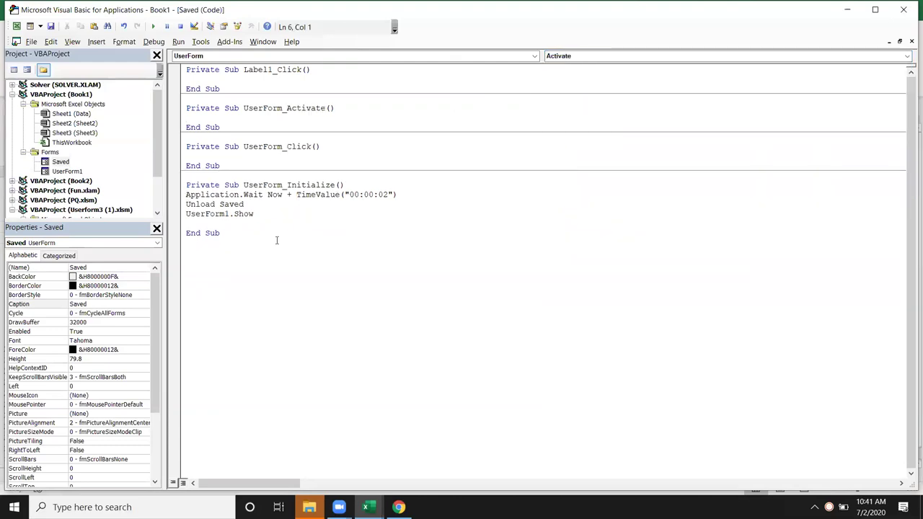
pyautogui.moveTo(257, 214); pyautogui.dragTo(180, 195)
pyautogui.hotkey('ctrl', 'c')
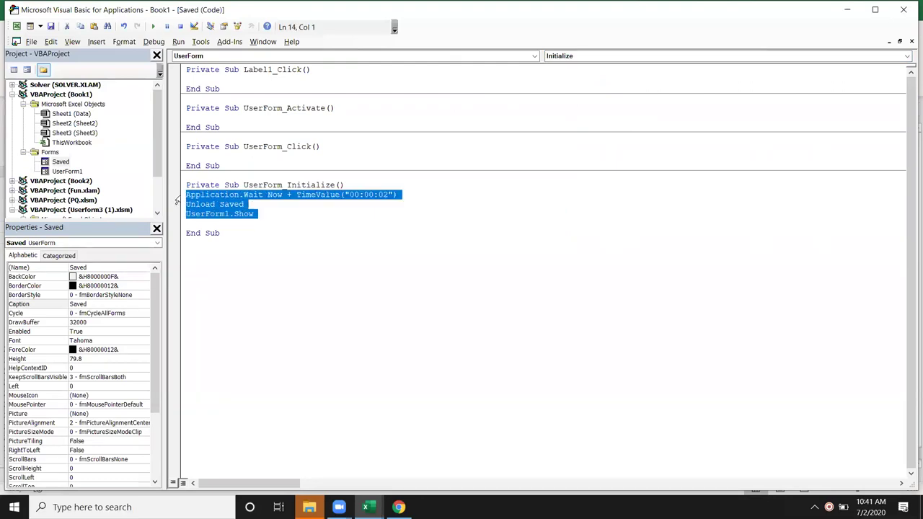
pyautogui.press('Delete')
pyautogui.click(210, 127)
pyautogui.click(204, 117)
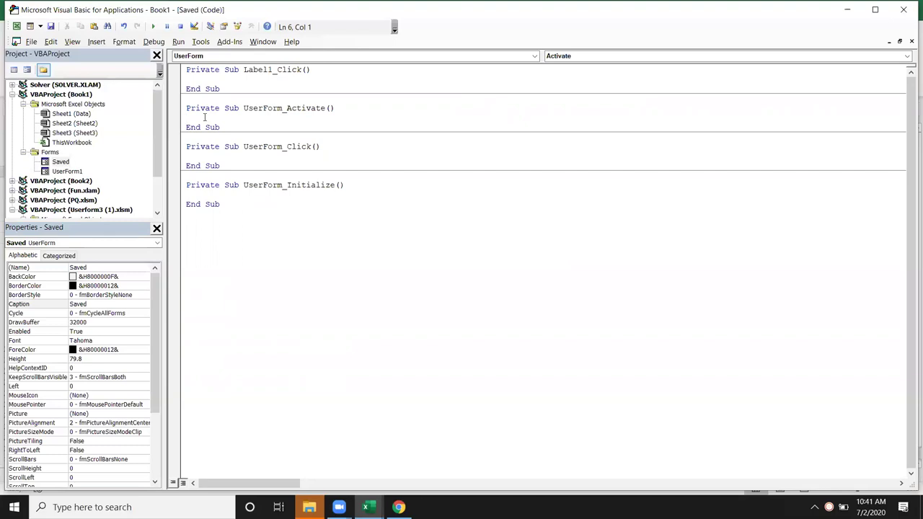
pyautogui.hotkey('ctrl', 'v')
pyautogui.doubleClick(80, 173)
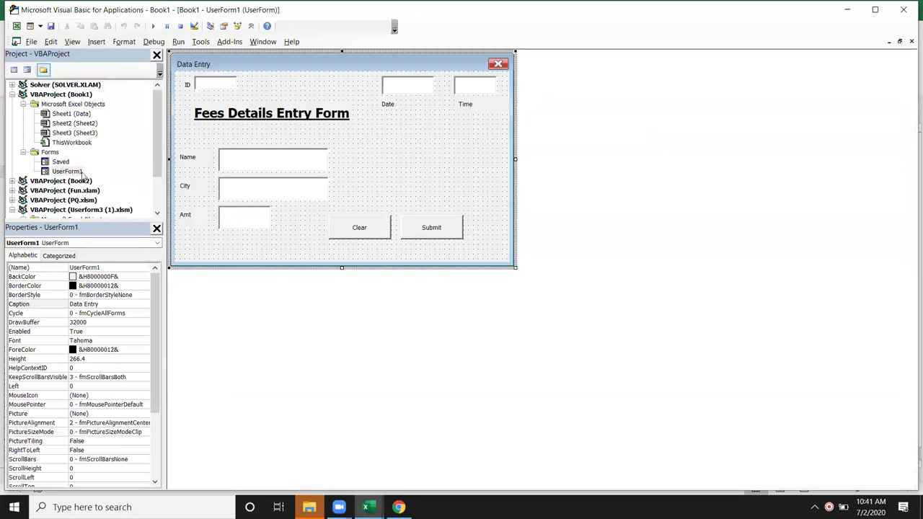
# Step: Test-submit the form, then on error 400 delete the UserForm1.Show line from Saved's code
pyautogui.click(153, 26)
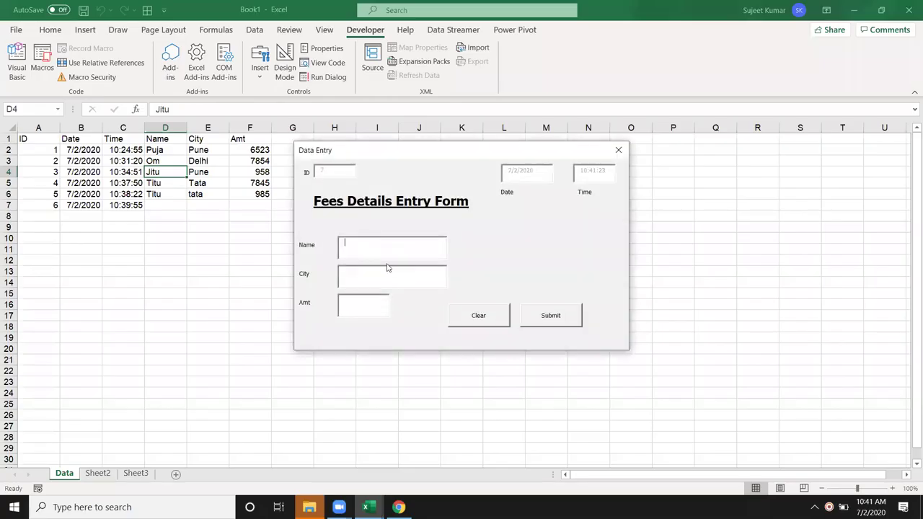
pyautogui.click(551, 325)
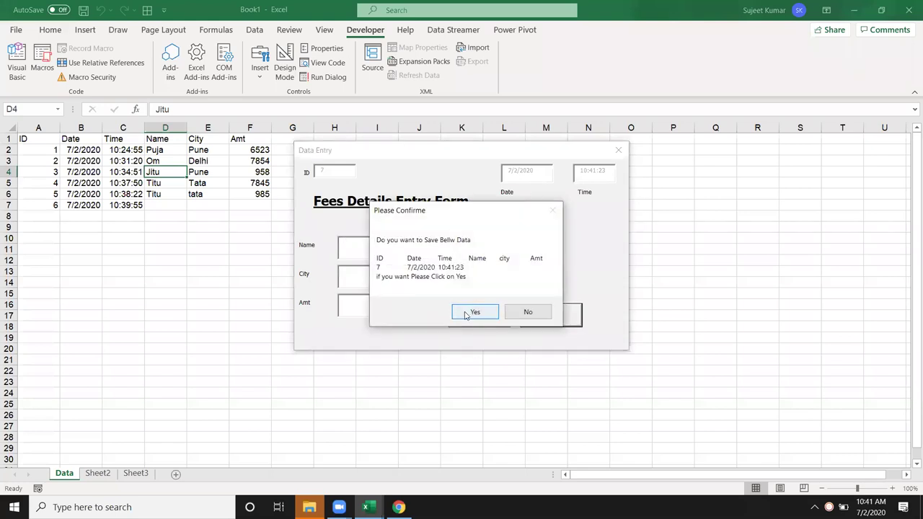
pyautogui.click(465, 315)
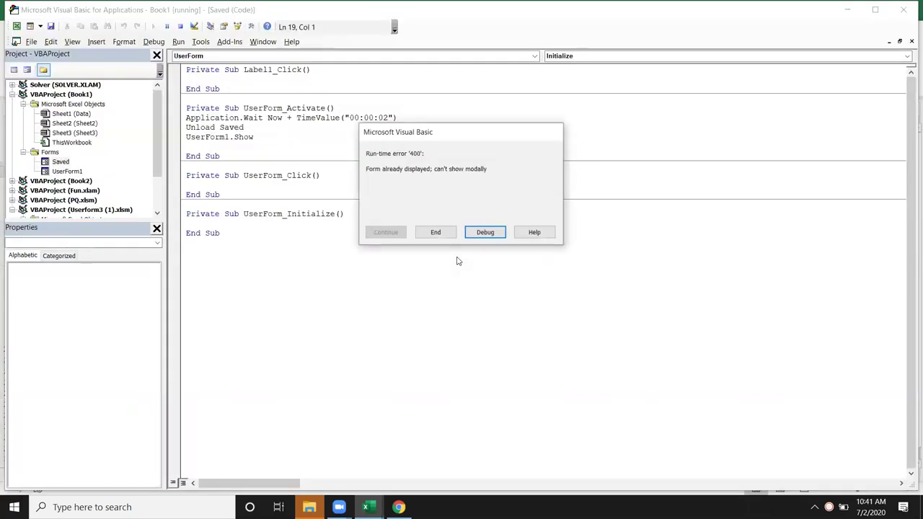
pyautogui.click(496, 233)
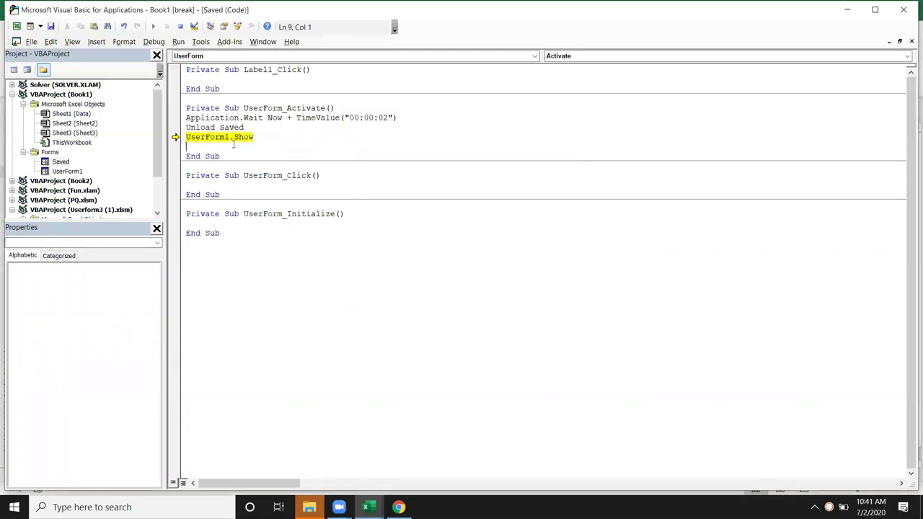
pyautogui.hotkey('shift', 'Up')
pyautogui.press('Delete')
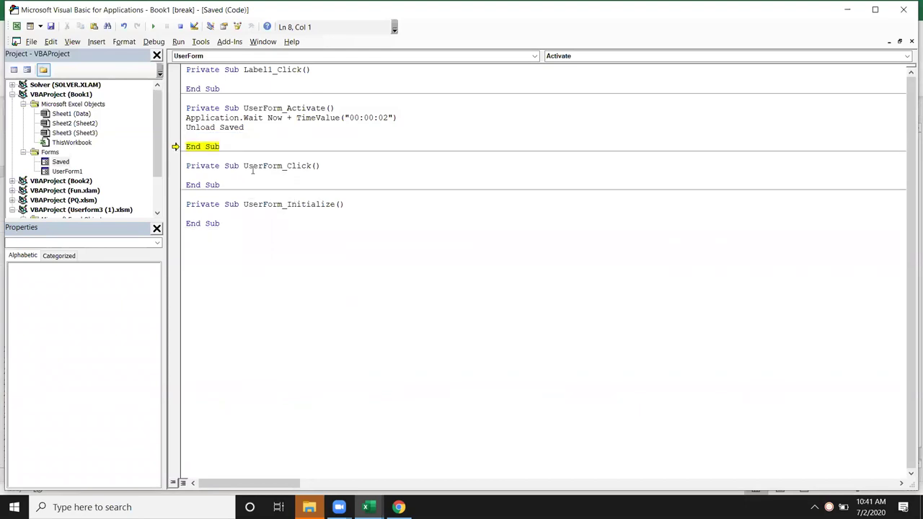
# Step: Resume the run and submit another entry, confirming the save
pyautogui.click(153, 27)
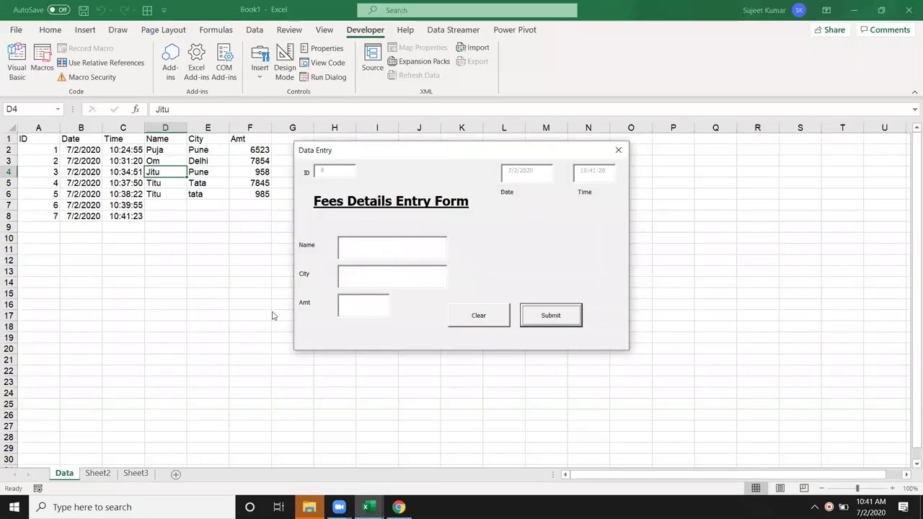
pyautogui.click(547, 324)
pyautogui.click(473, 313)
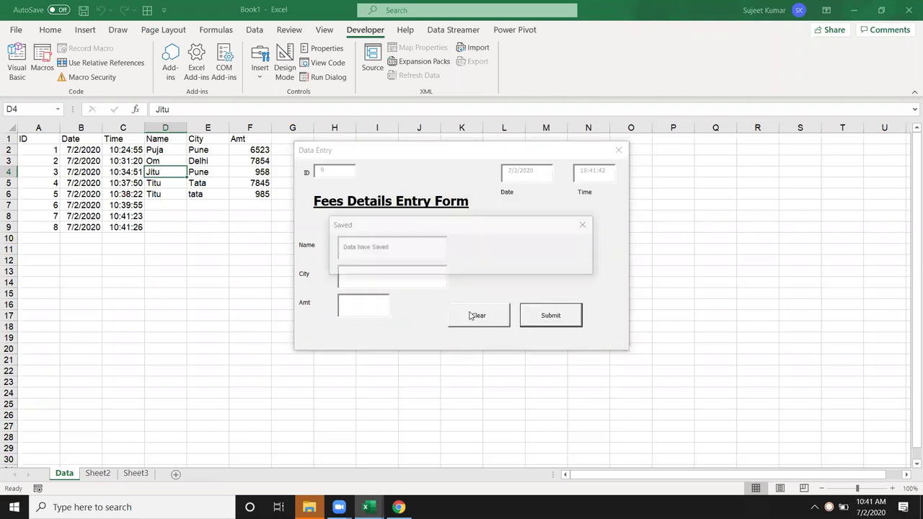
pyautogui.press('Return')
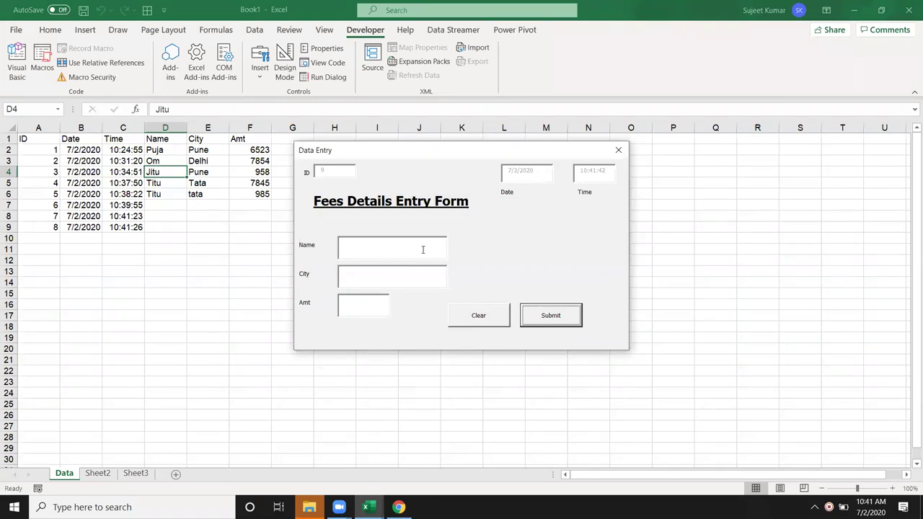
# Step: Close the Data Entry form, inspect the Saved form's Activate code and Application.Wait line, then close the editor
pyautogui.click(618, 150)
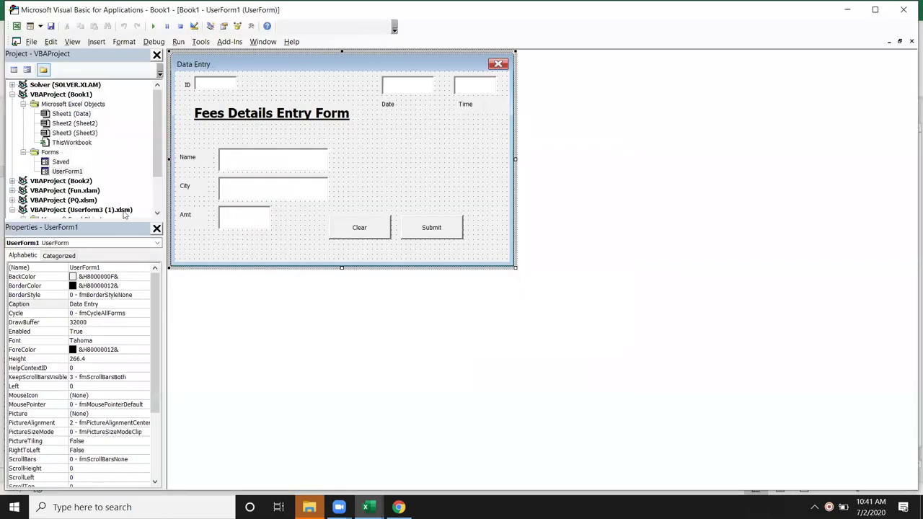
pyautogui.doubleClick(60, 162)
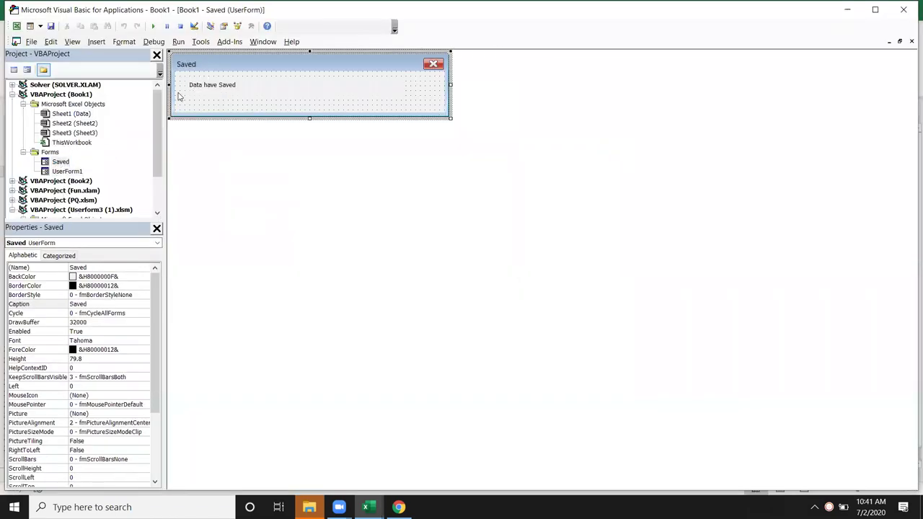
pyautogui.press('F7')
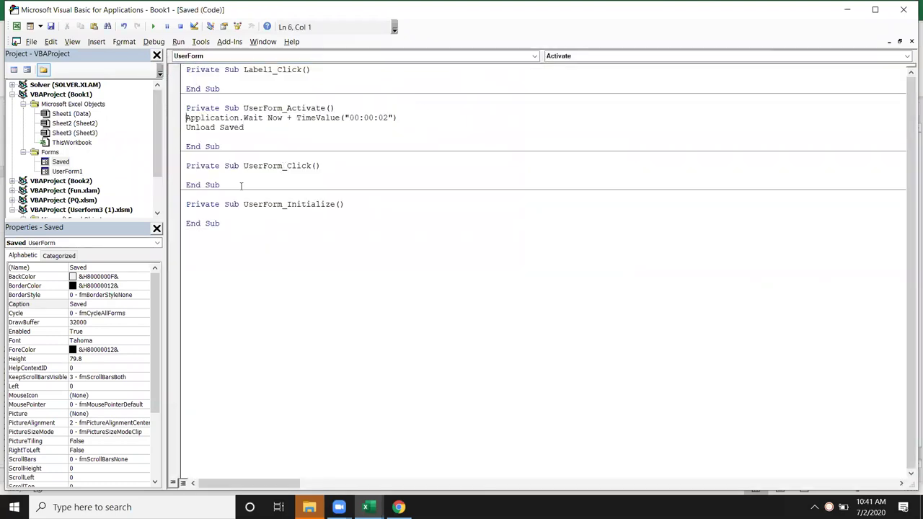
pyautogui.doubleClick(262, 118)
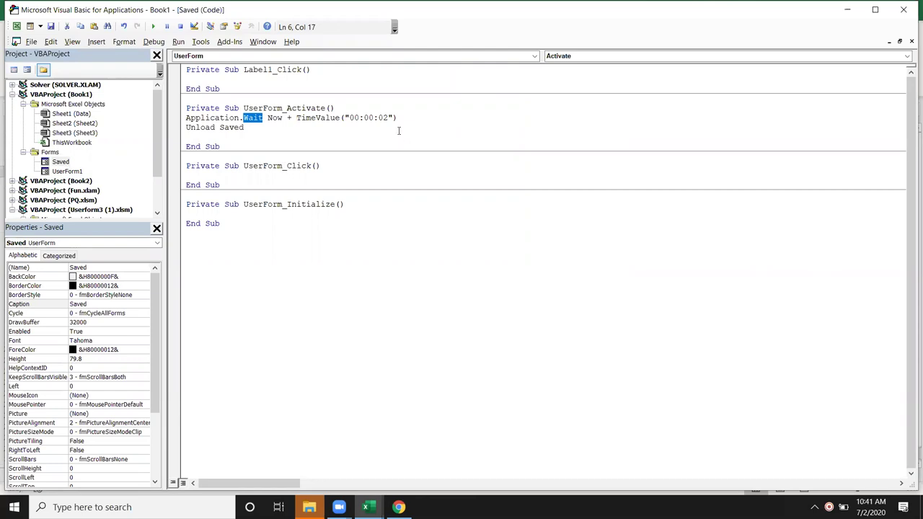
pyautogui.moveTo(258, 125); pyautogui.dragTo(258, 131)
pyautogui.click(847, 9)
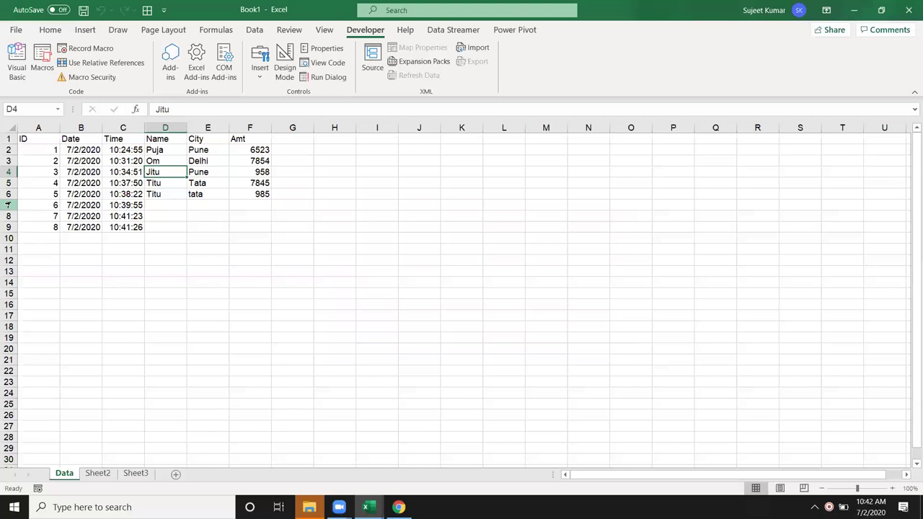
# Step: Clear rows 7–9 so the Data sheet holds only IDs 1–5, then minimise Excel with Windows+D
pyautogui.moveTo(9, 205); pyautogui.dragTo(5, 227)
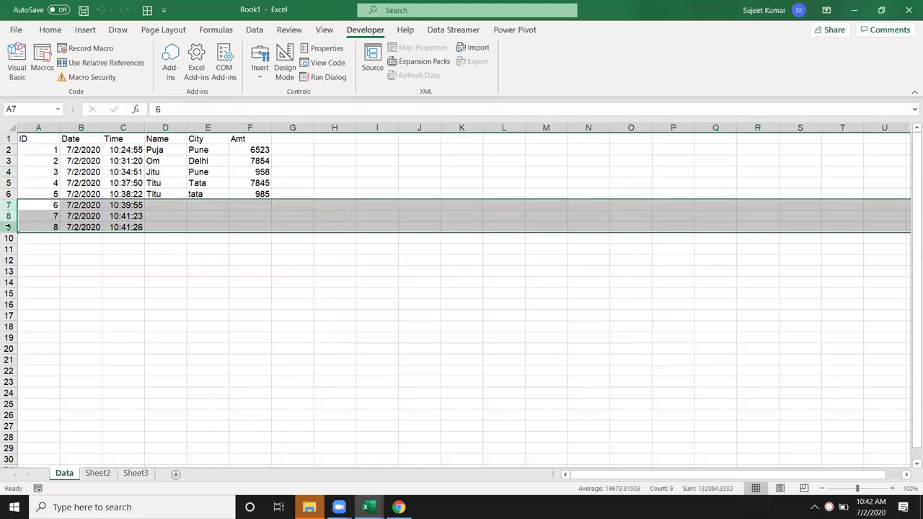
pyautogui.press('Delete')
pyautogui.click(85, 189)
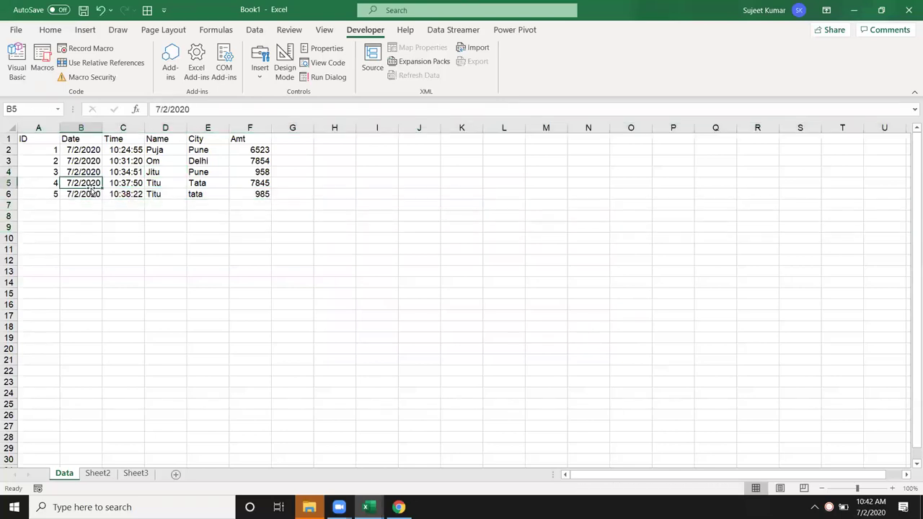
pyautogui.click(166, 186)
pyautogui.click(206, 185)
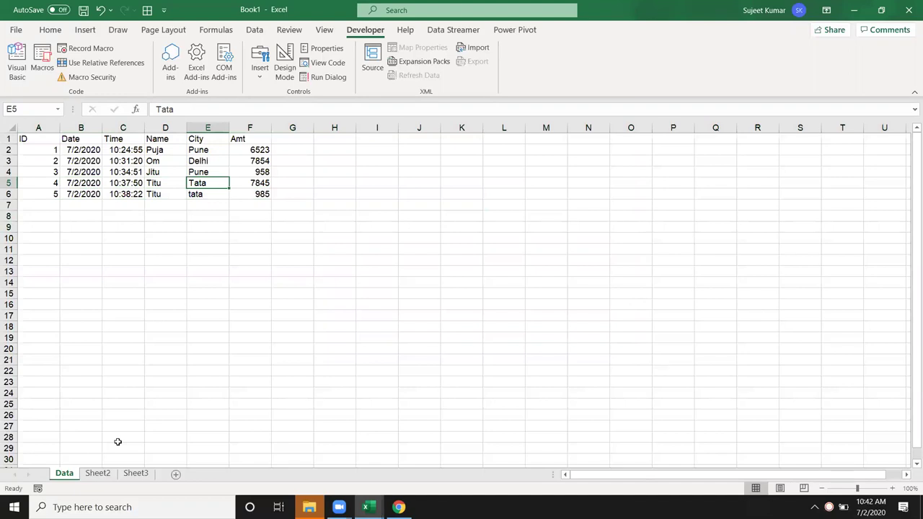
pyautogui.moveTo(64, 184); pyautogui.dragTo(245, 195)
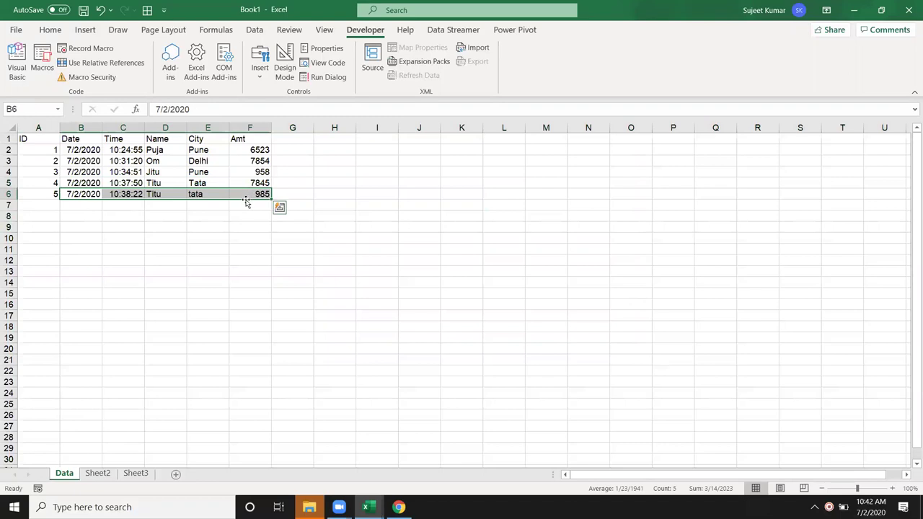
pyautogui.click(76, 161)
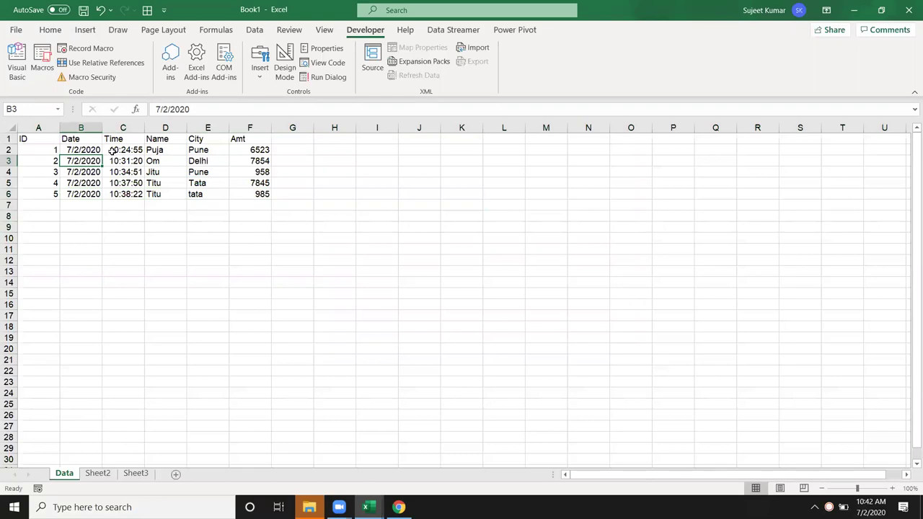
pyautogui.press('super+d')
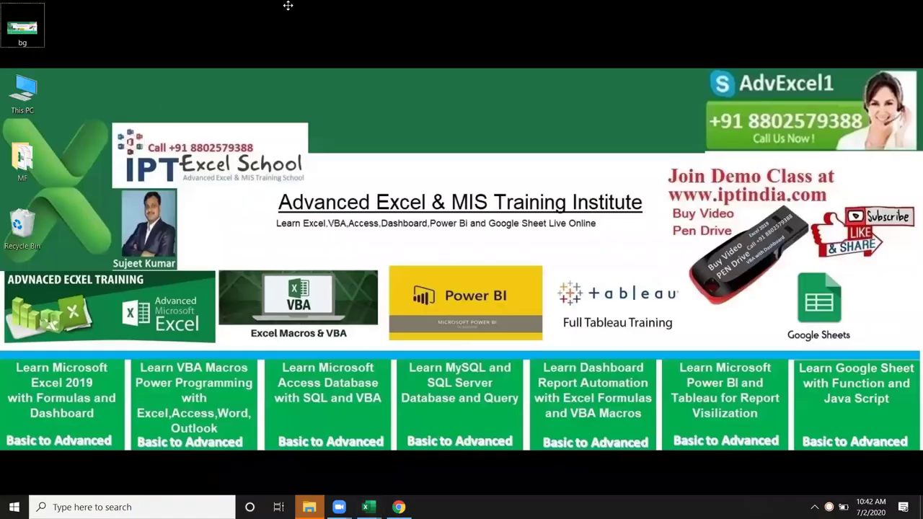